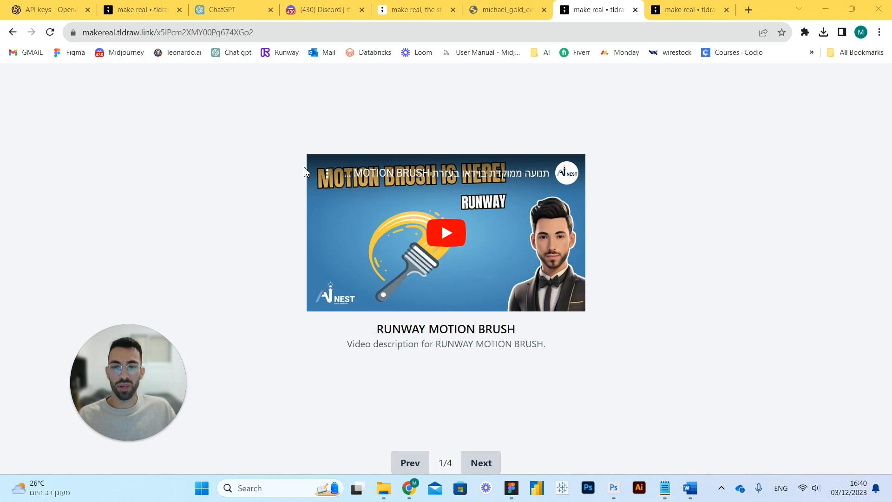
Play and pause the RUNWAY MOTION BRUSH video in the generated carousel, and highlight its title and description.
left_click(457, 232)
left_click(329, 307)
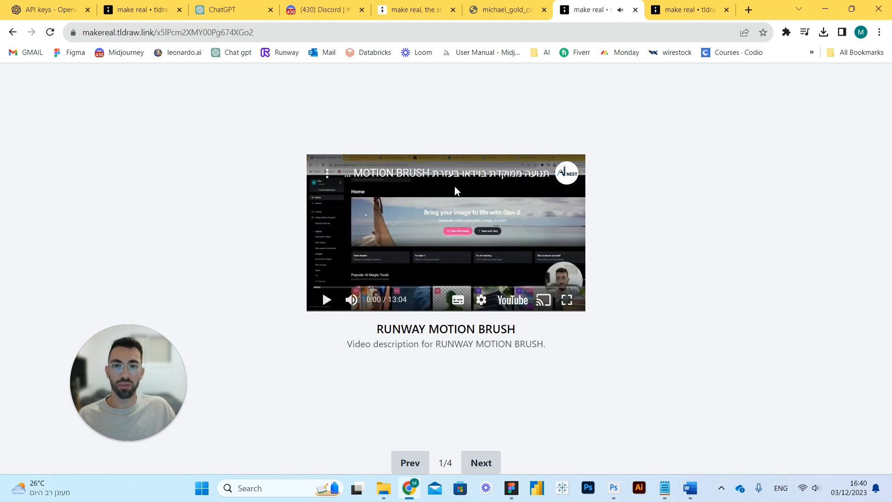
left_click_drag(377, 333, 504, 332)
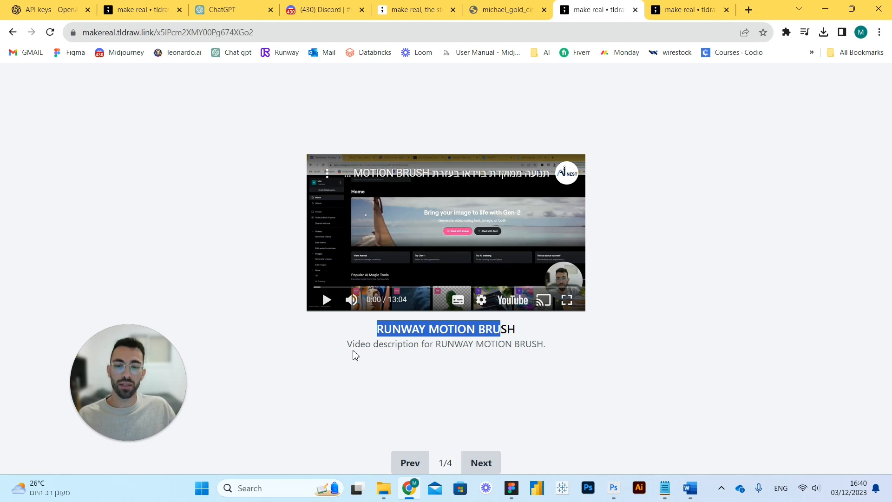
left_click_drag(352, 344, 543, 347)
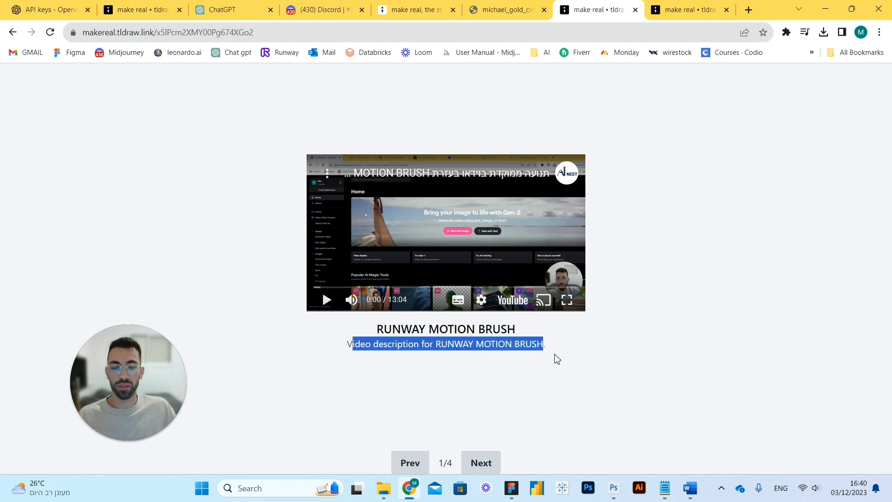
Browse the video carousel forward to the third video and back to the first one.
left_click(484, 455)
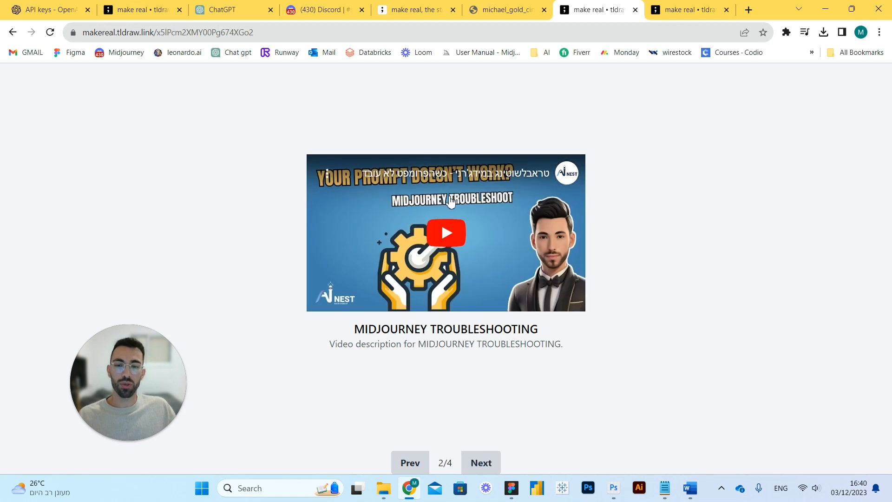
left_click(480, 462)
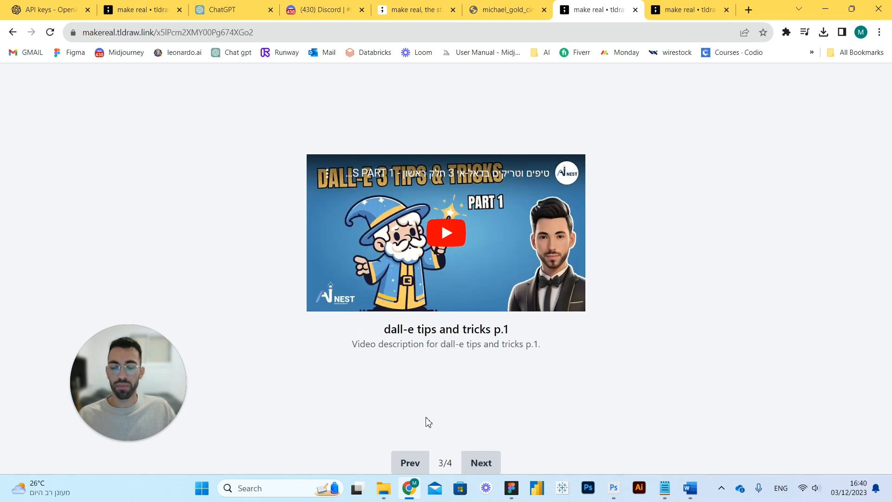
double_click(411, 462)
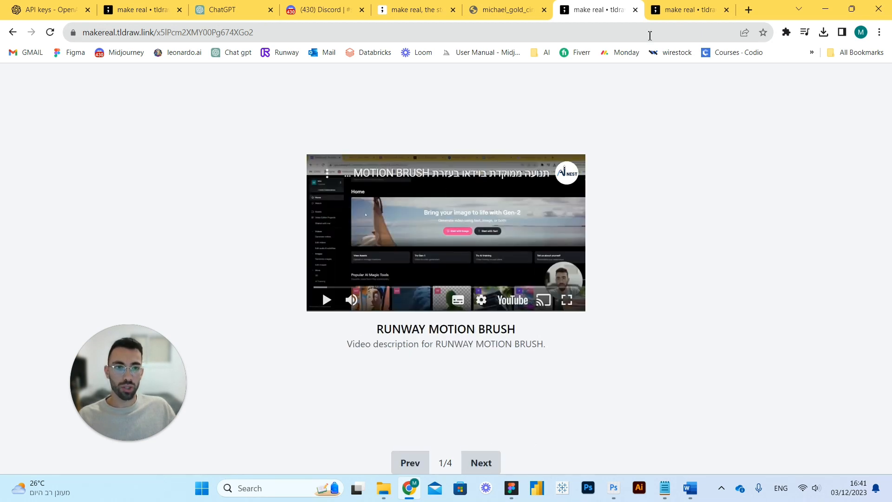
Test the YouTube icon on the generated "Find me also in ..." page, accepting the navigation and closing the opened channel.
left_click(678, 15)
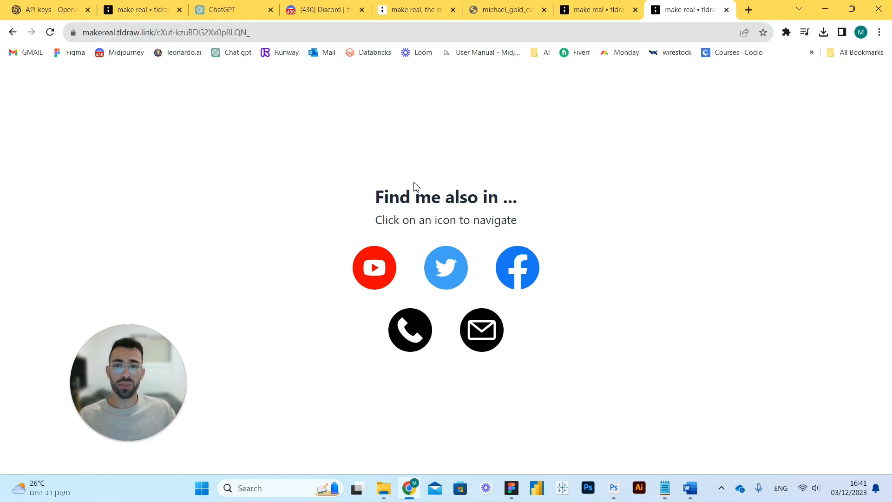
left_click(375, 273)
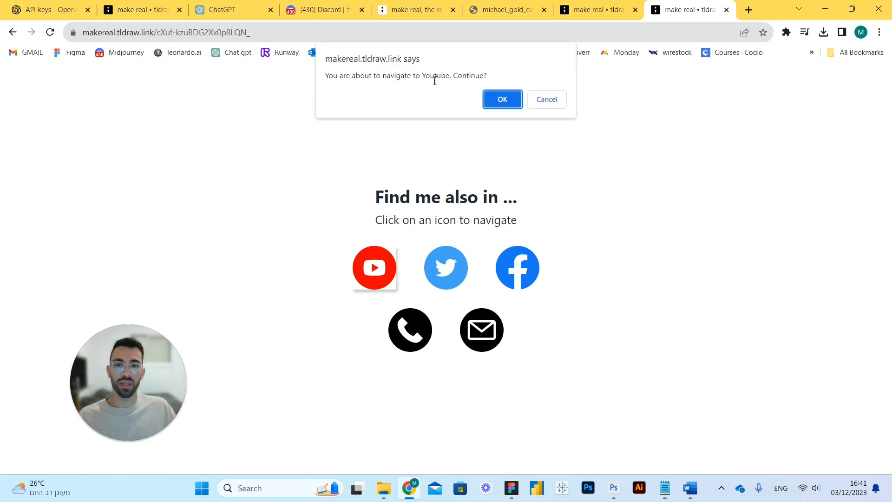
left_click(501, 99)
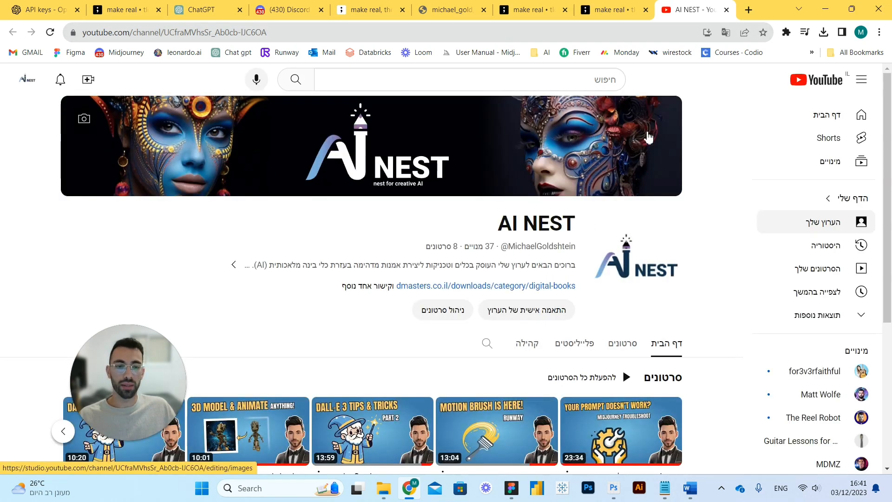
left_click(610, 10)
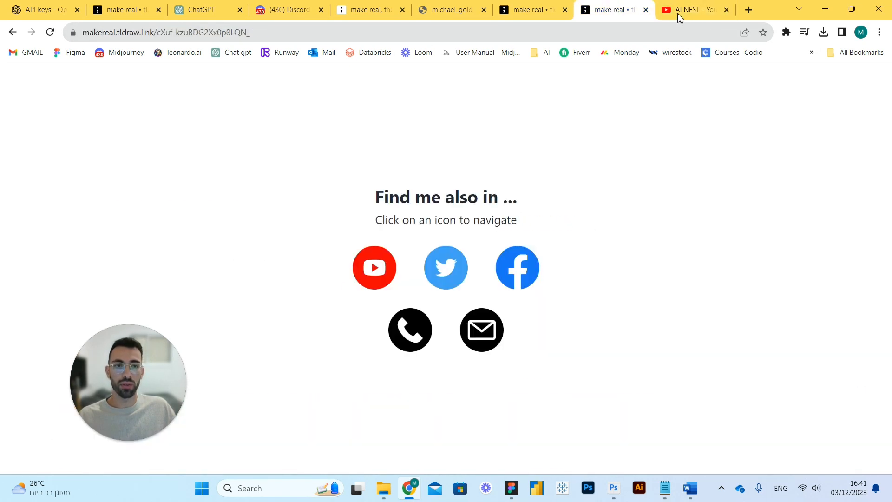
left_click(726, 10)
Test the Facebook icon, accepting the navigation and closing the opened profile page.
left_click(513, 272)
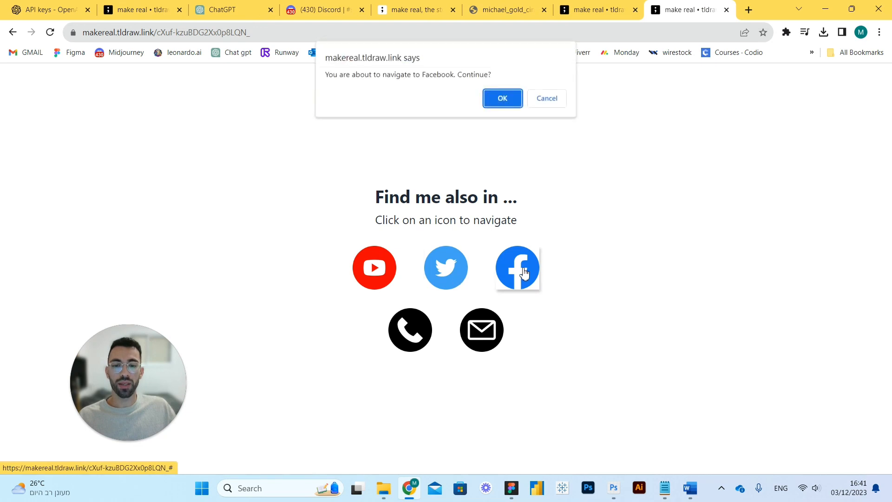
left_click(502, 99)
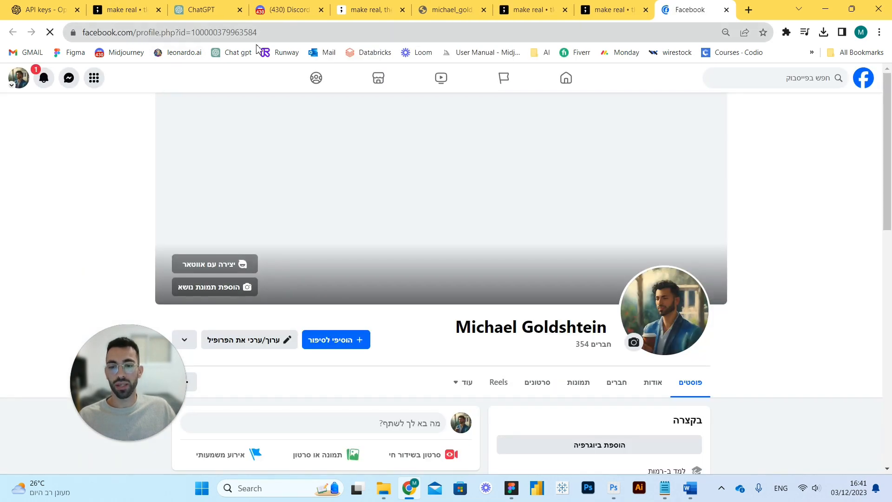
left_click(726, 10)
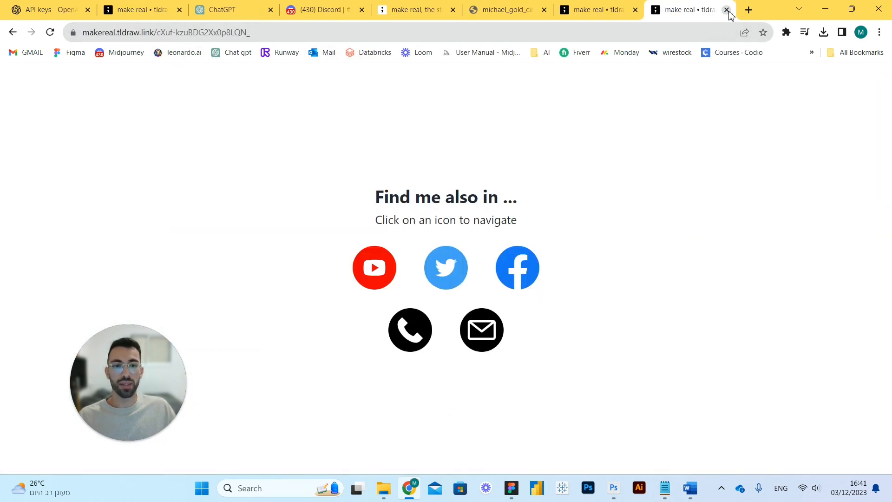
Copy the e-mail address with the envelope icon, check it by pasting it into a new browser tab, and close that tab.
left_click(480, 331)
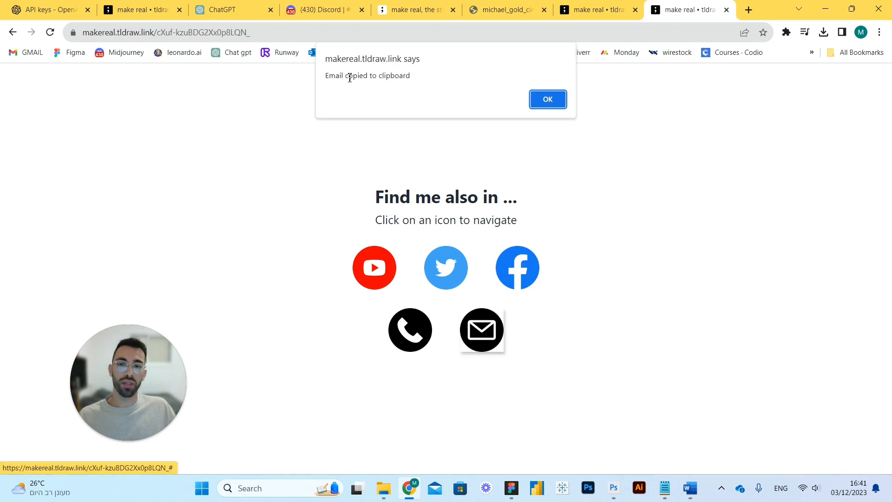
left_click(535, 100)
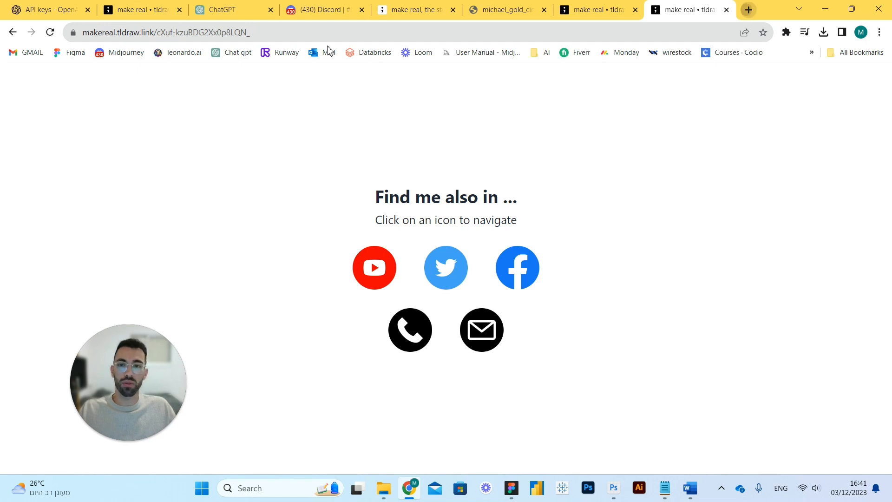
key("ctrl+t")
key("ctrl+v")
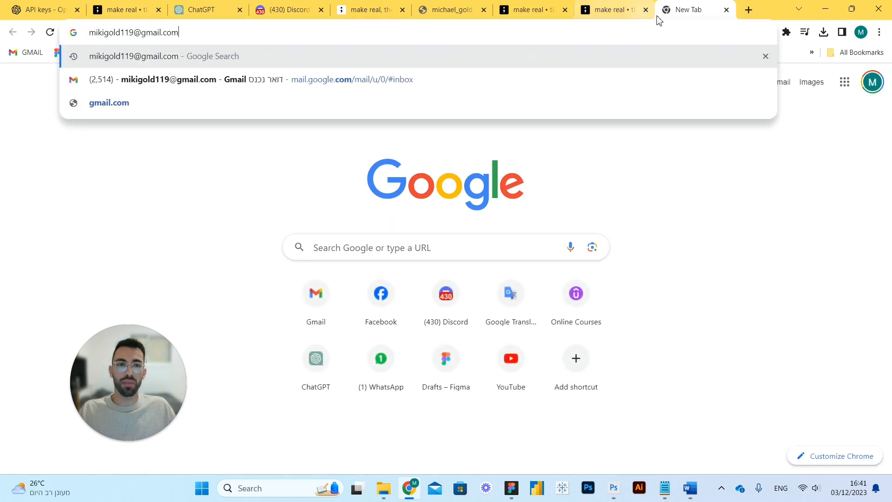
left_click(727, 9)
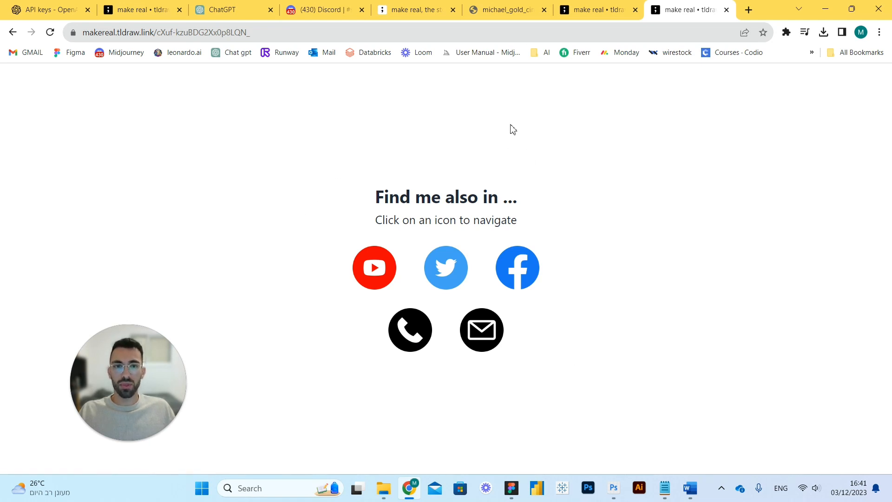
View the tldraw "make real, the story so far" article and return to an empty area of the make real canvas.
left_click(409, 19)
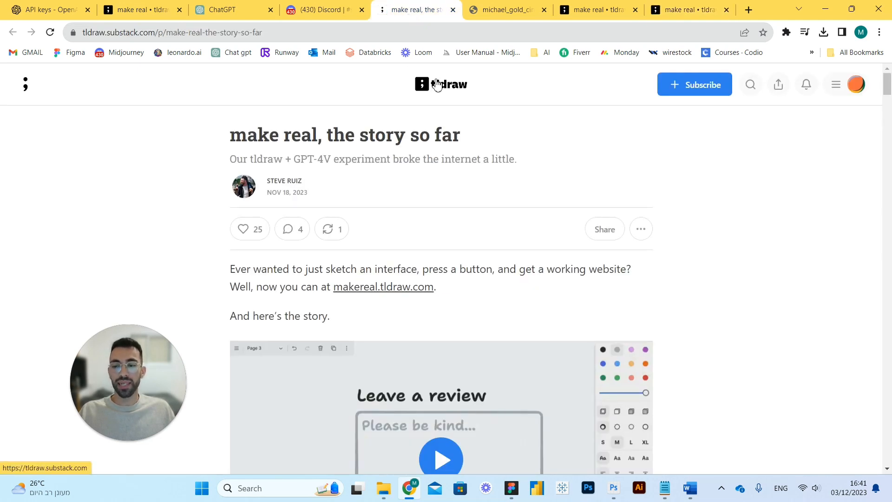
left_click(155, 5)
scroll(430, 234, "up", 5)
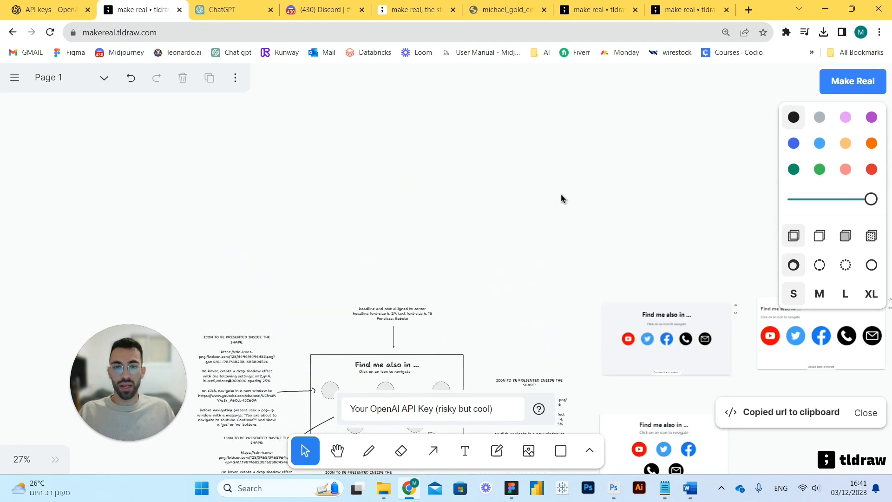
Try out a rectangle containing the text "ghh" and an arrow on the empty canvas above the sketch, and delete all three.
left_click(561, 451)
left_click_drag(395, 113, 496, 182)
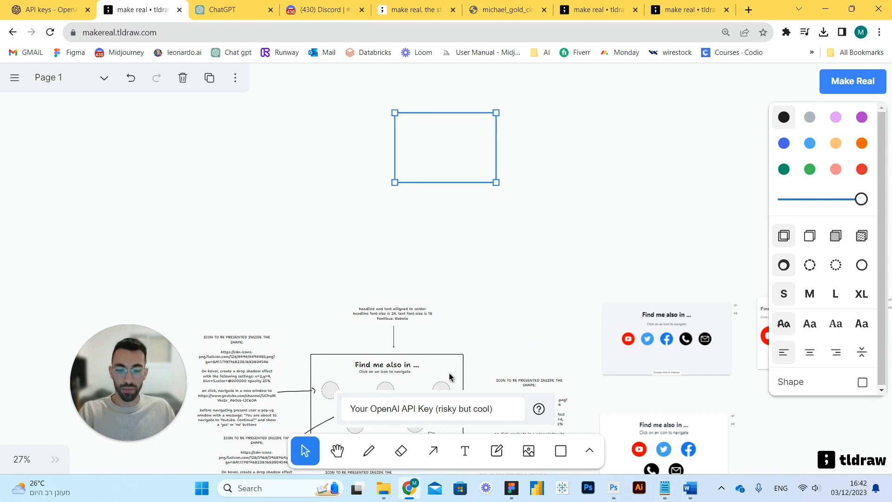
left_click(465, 450)
mouse_move(432, 144)
left_mouse_down()
mouse_move(468, 162)
mouse_move(465, 217)
left_mouse_up()
type("ghh")
left_click(433, 451)
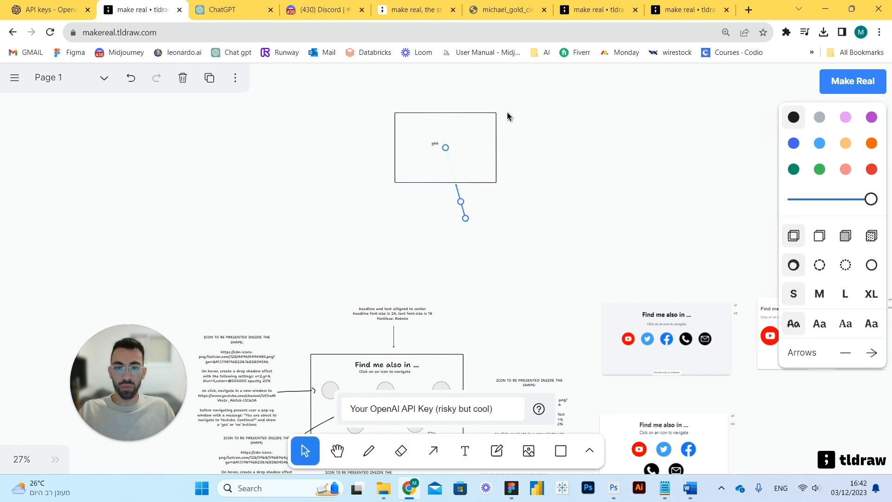
left_click_drag(526, 89, 380, 238)
key("Delete")
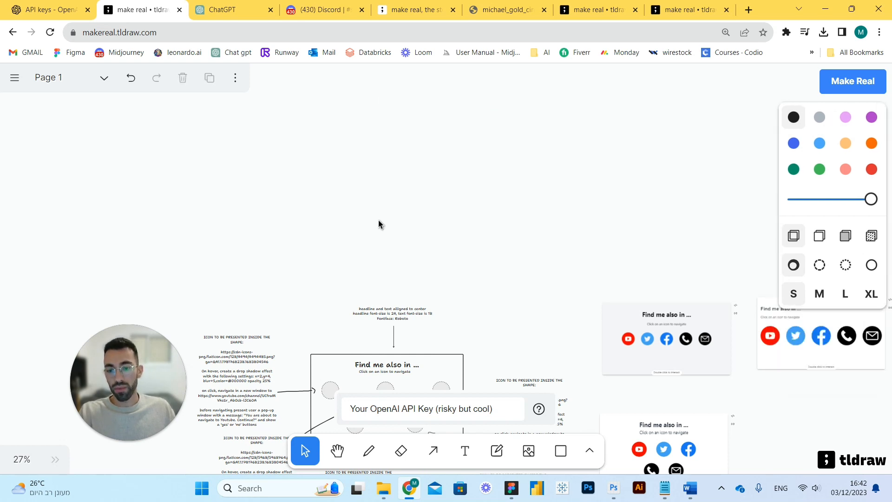
Copy the link of the generated page with its five icons in two rows, and paste it into that page's address bar.
scroll(374, 214, "up", 3)
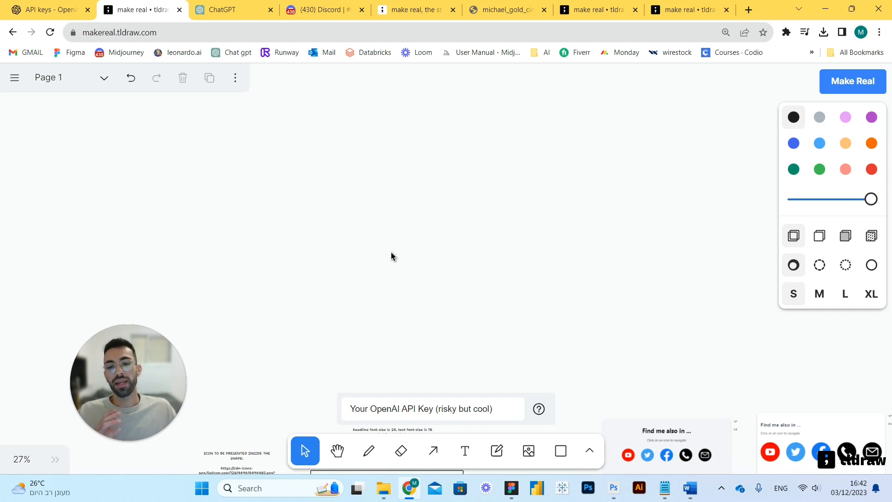
scroll(391, 252, "down", 5)
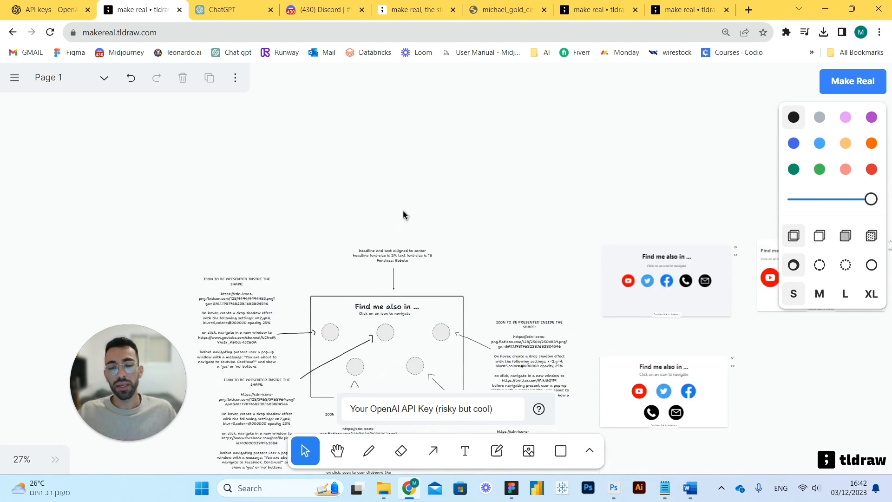
scroll(404, 213, "down", 2)
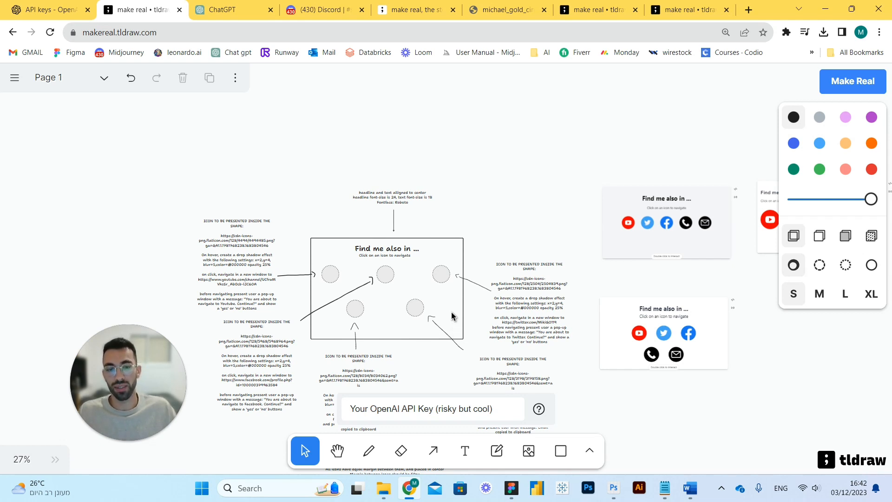
left_click(713, 326)
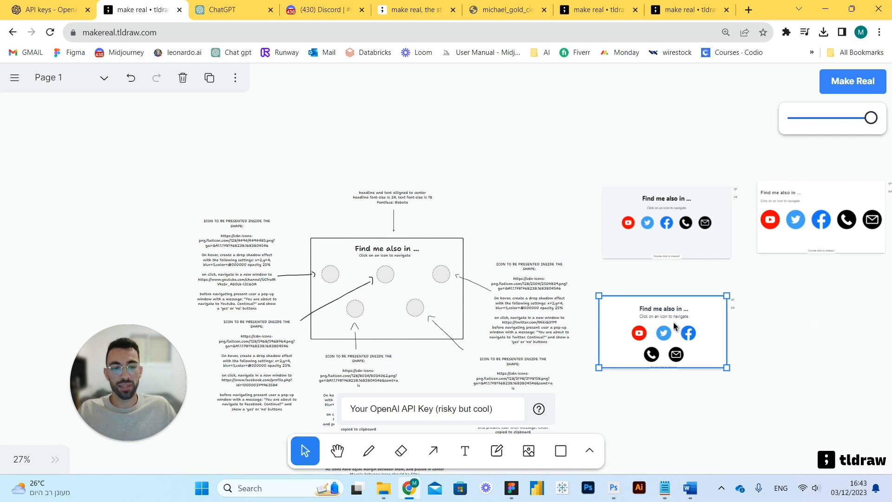
left_click(733, 310)
left_click(682, 10)
left_click(676, 31)
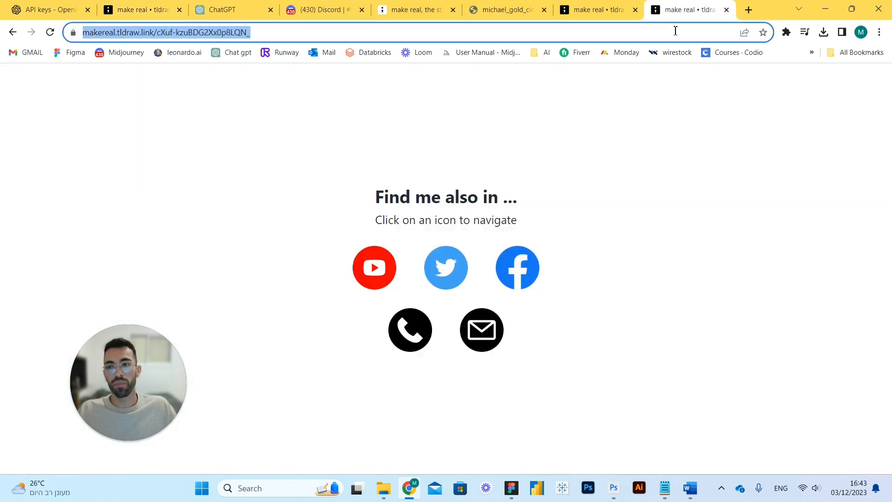
key("ctrl+v")
left_click_drag(94, 33, 299, 37)
left_click(299, 37)
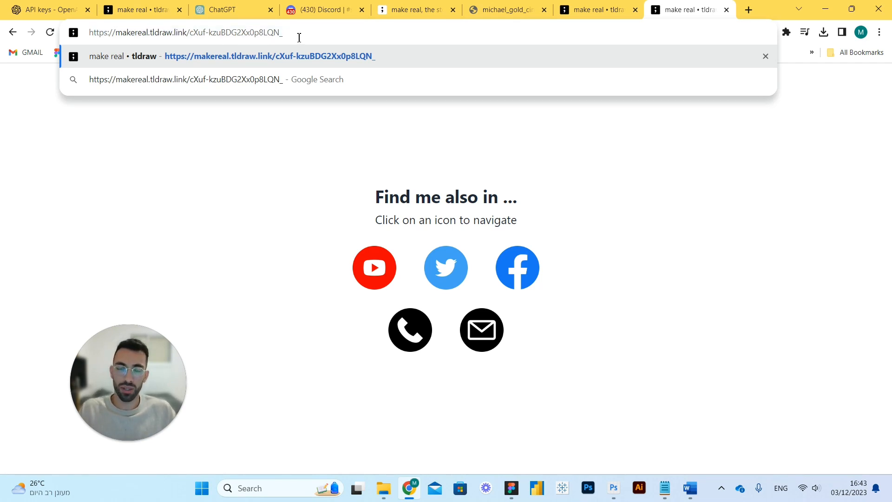
left_click(459, 164)
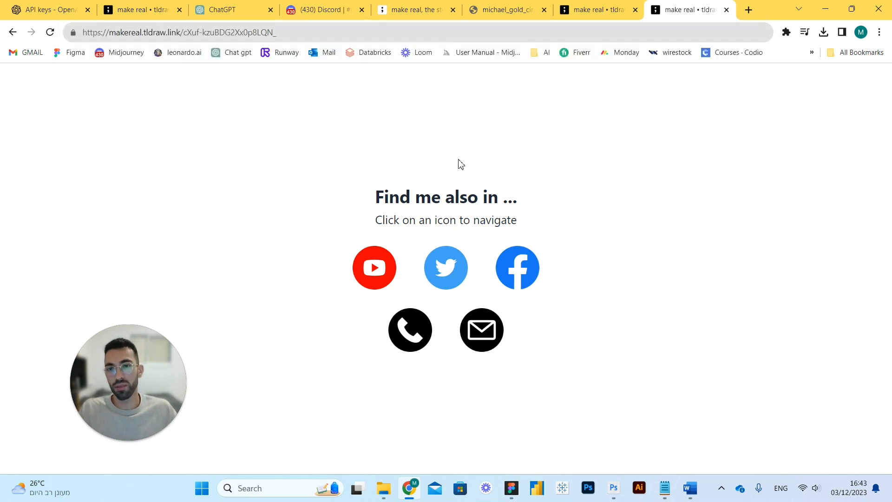
Return to the make real canvas and deselect the generated page preview.
left_click(405, 11)
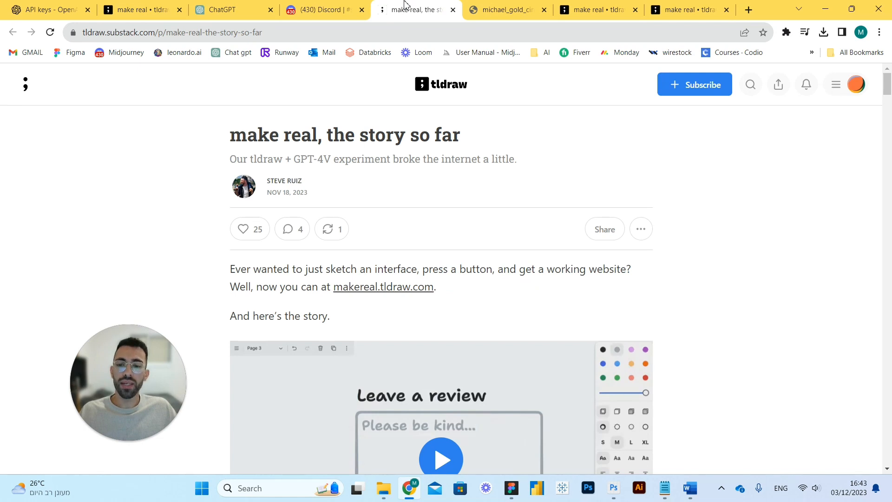
left_click(233, 9)
left_click(170, 5)
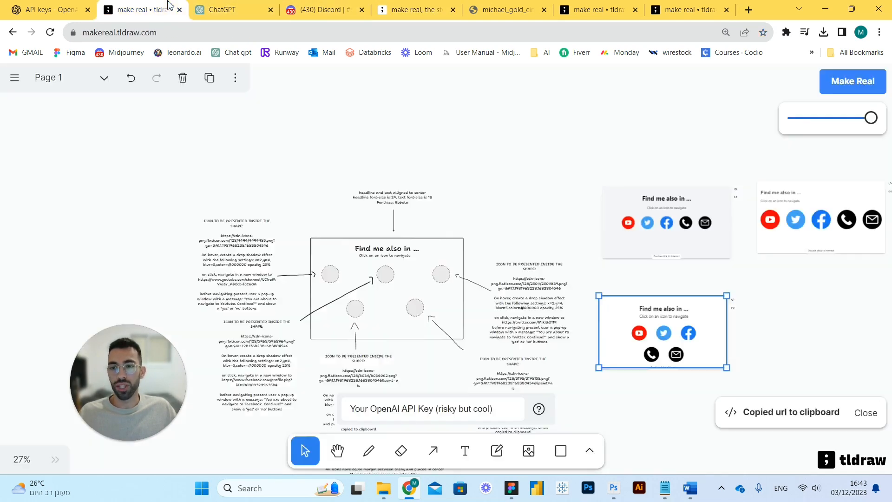
left_click(455, 143)
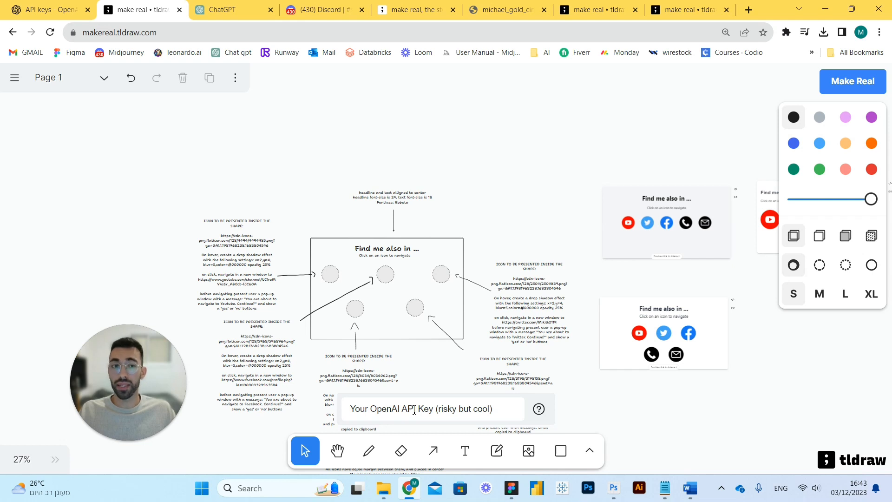
Search Google for "open ai api key" in a new browser tab.
left_click(749, 9)
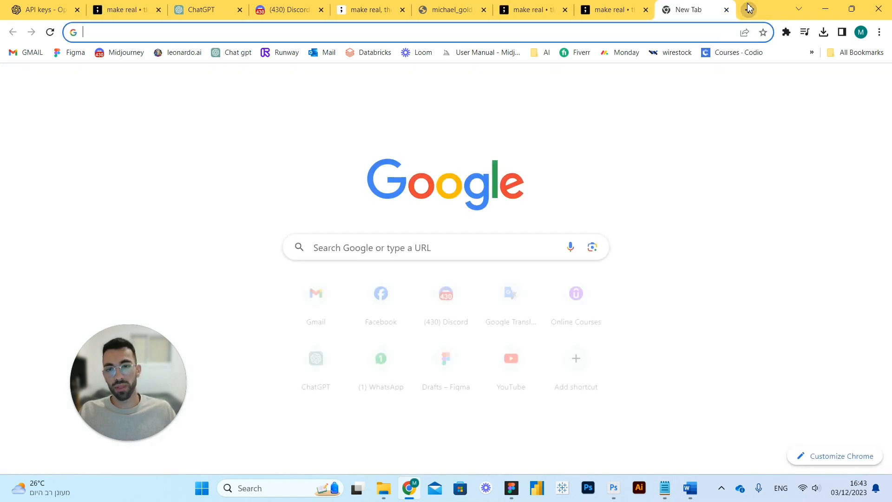
type("open ai api key")
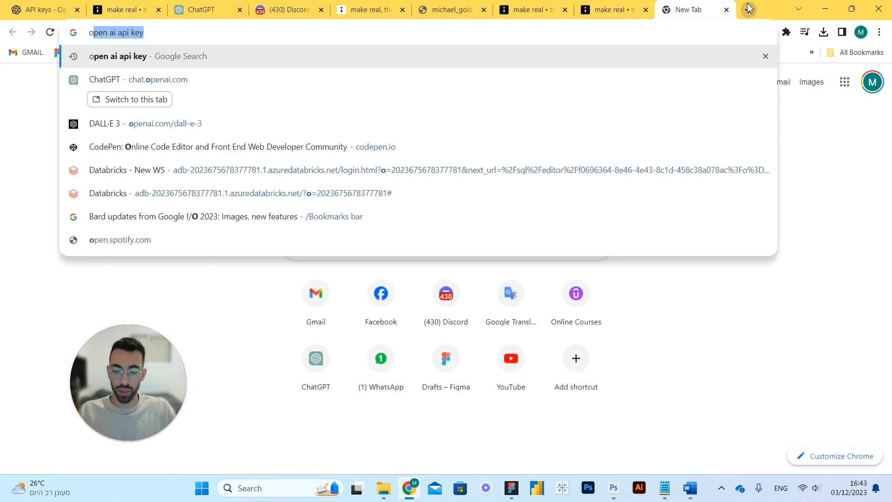
key("Return")
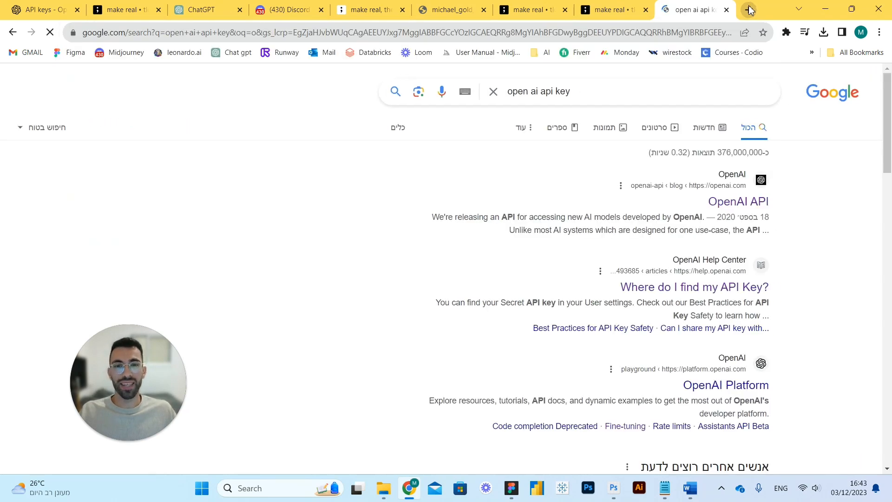
Open the OpenAI API search result, follow its login link and enter the API platform, closing the pages left behind.
left_click(732, 203)
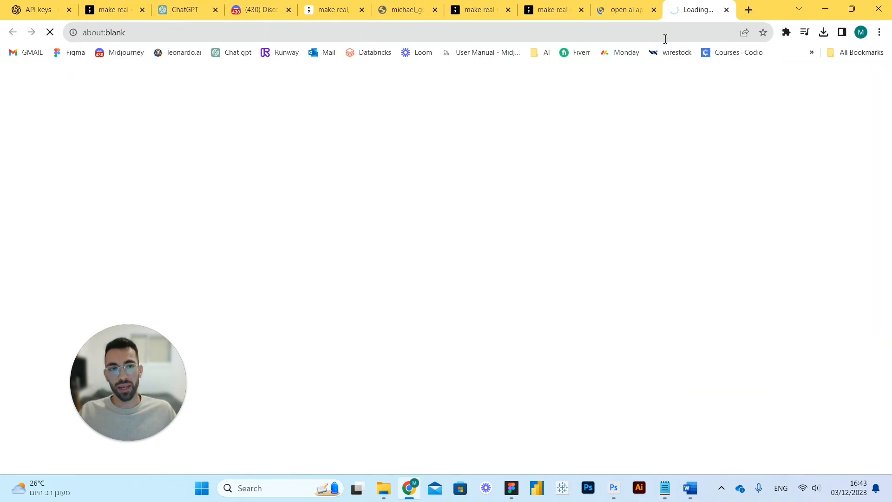
left_click(654, 10)
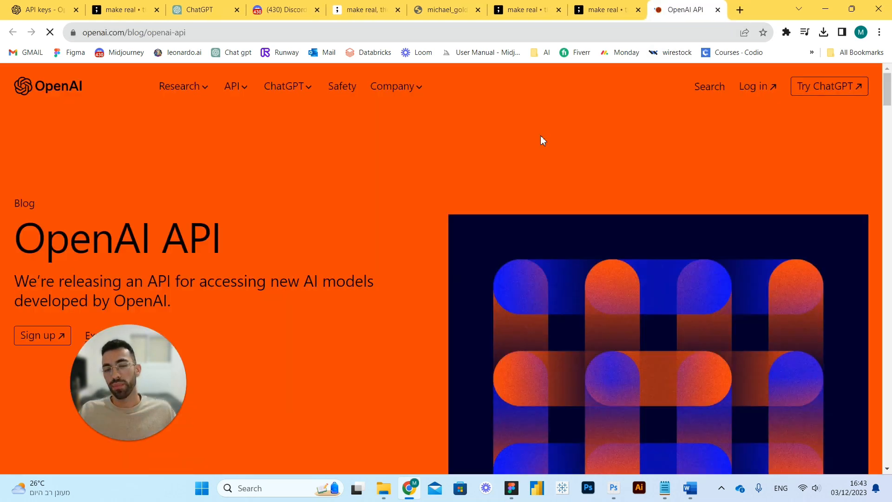
left_click(757, 88)
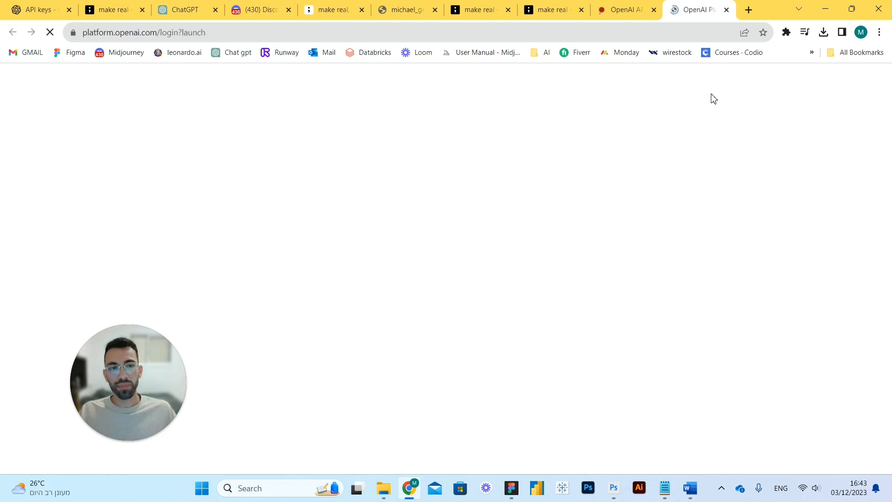
left_click(654, 10)
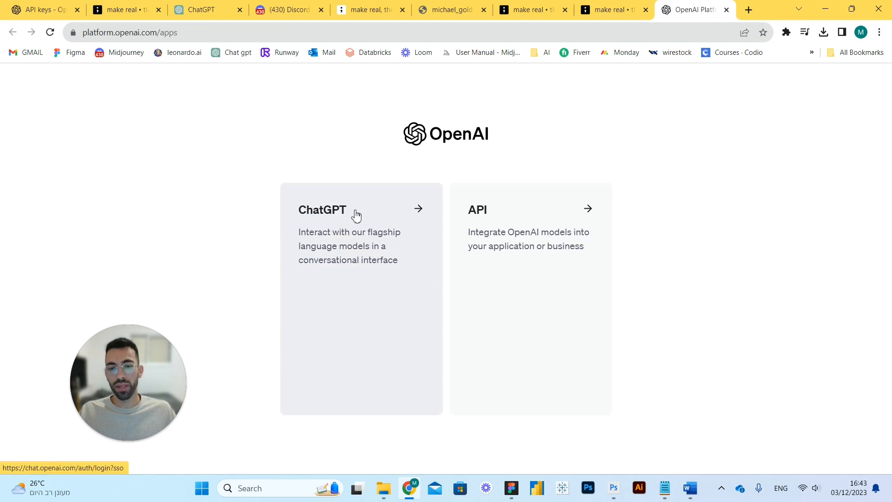
left_click(484, 213)
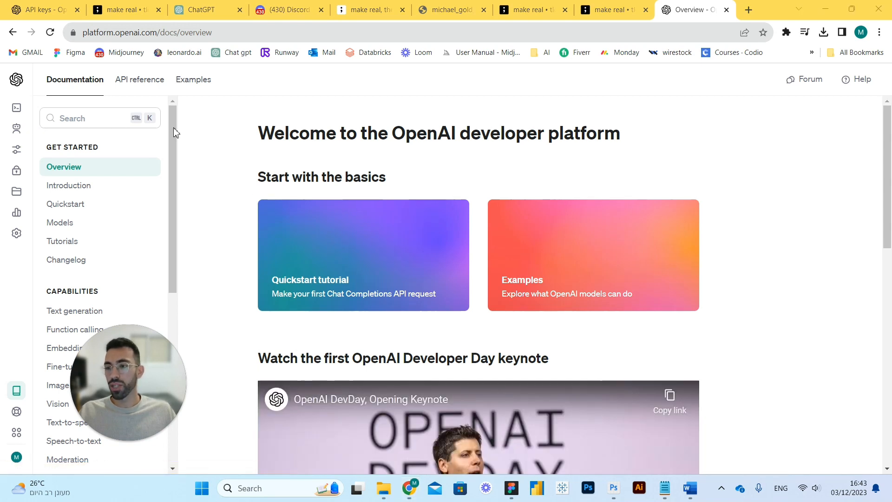
Open the API keys page of the OpenAI developer platform.
mouse_move(7, 123)
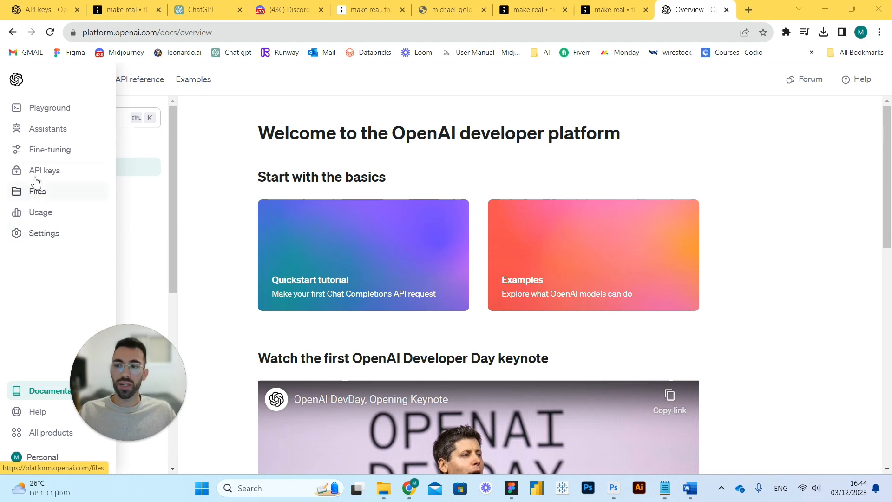
left_click(56, 177)
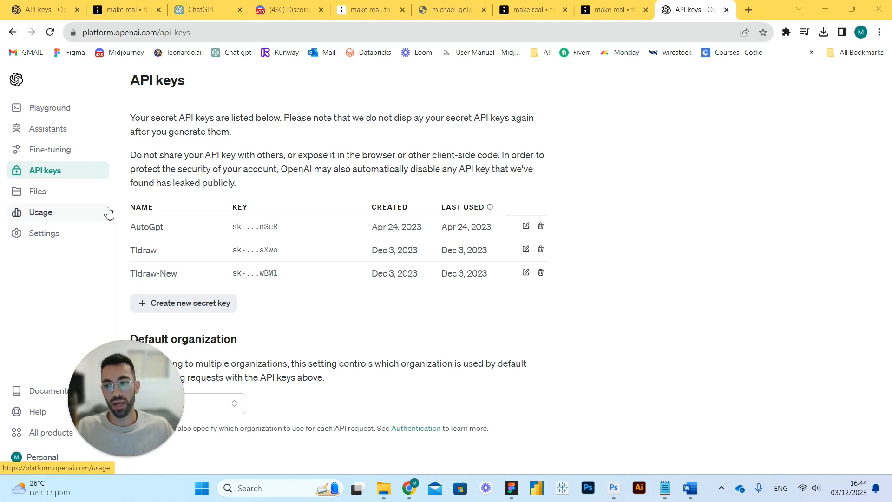
left_click(56, 171)
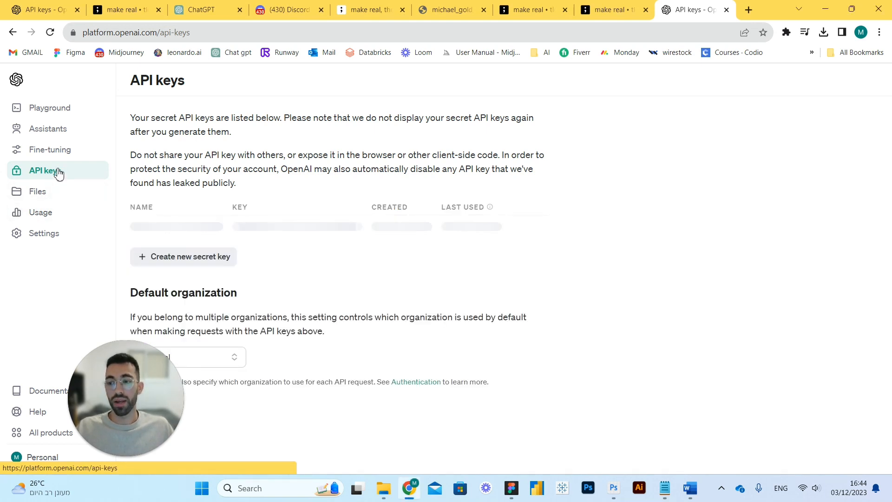
Open the billing overview in the OpenAI platform settings and examine the credit balance.
left_click(49, 237)
left_click(43, 317)
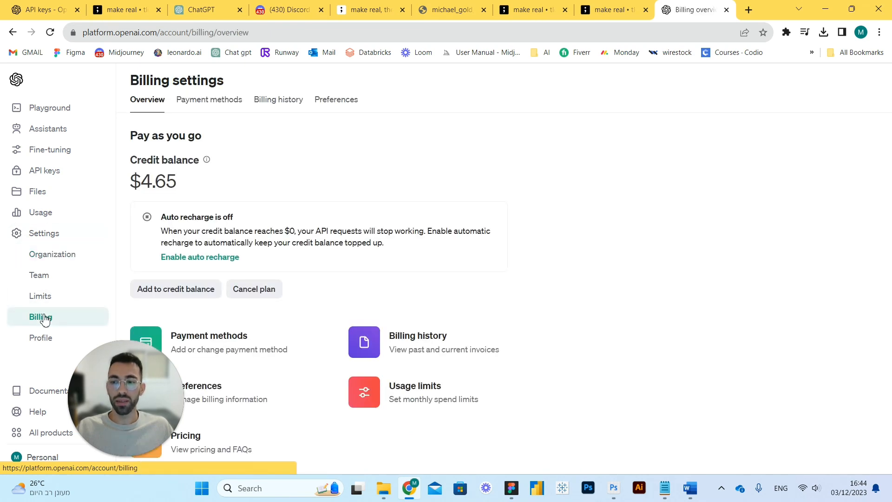
mouse_move(133, 164)
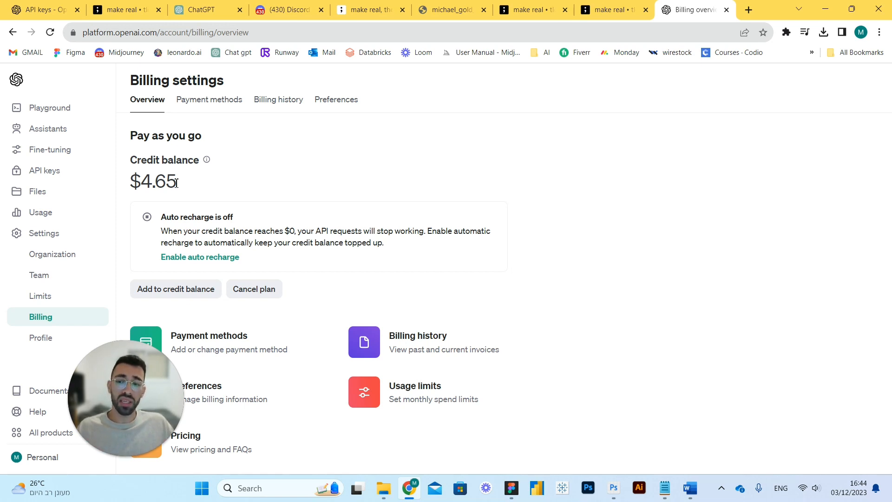
left_click_drag(178, 183, 157, 182)
left_click(161, 181)
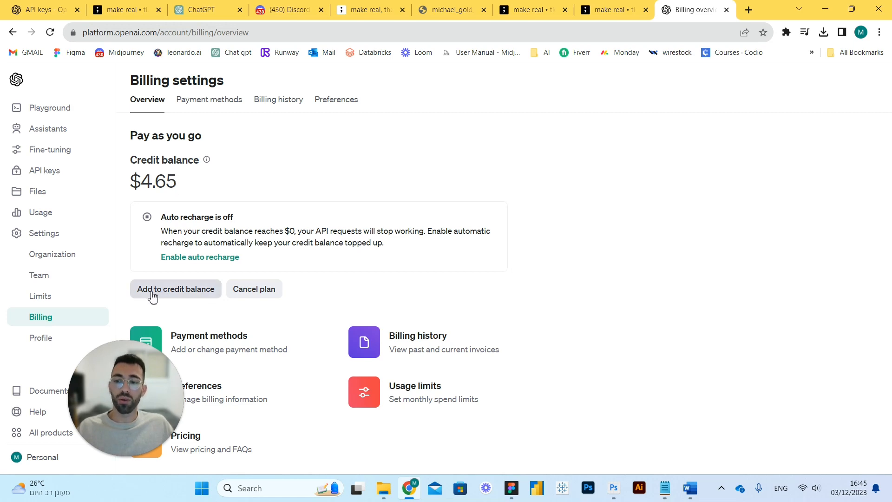
Look over the form for adding to the credit balance, including its amount and payment method, and cancel it.
left_click(185, 294)
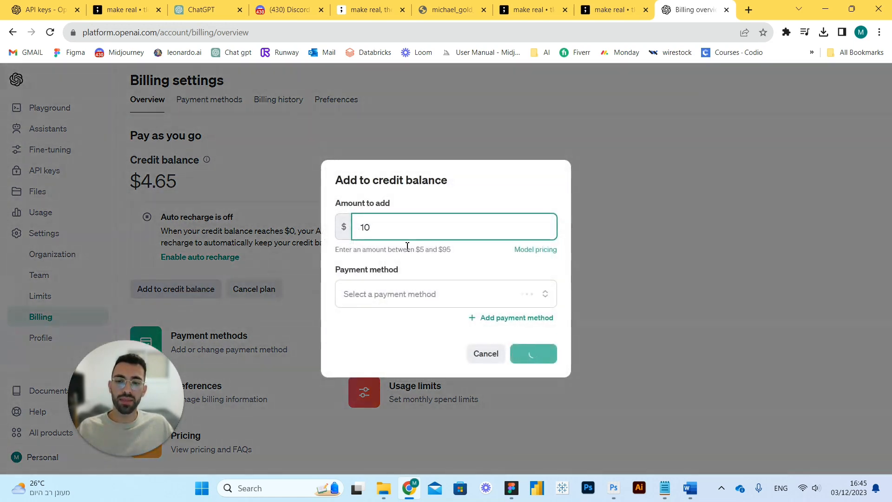
left_click_drag(380, 229, 356, 226)
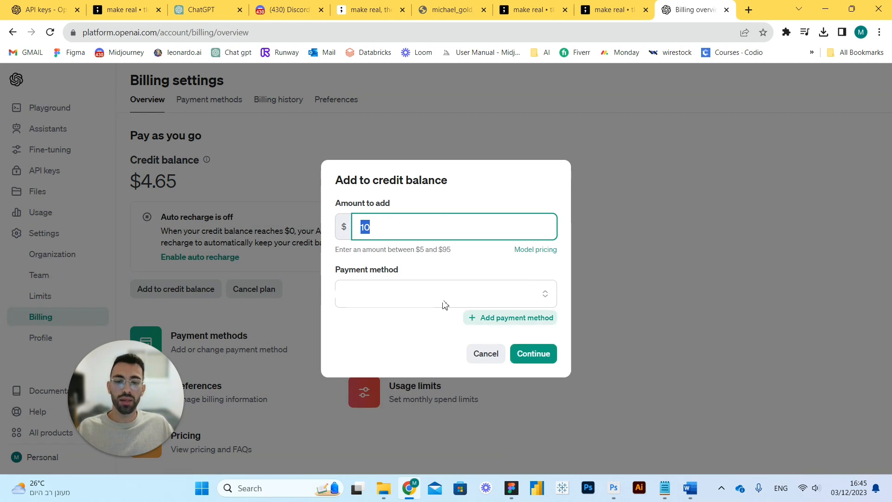
left_click(469, 351)
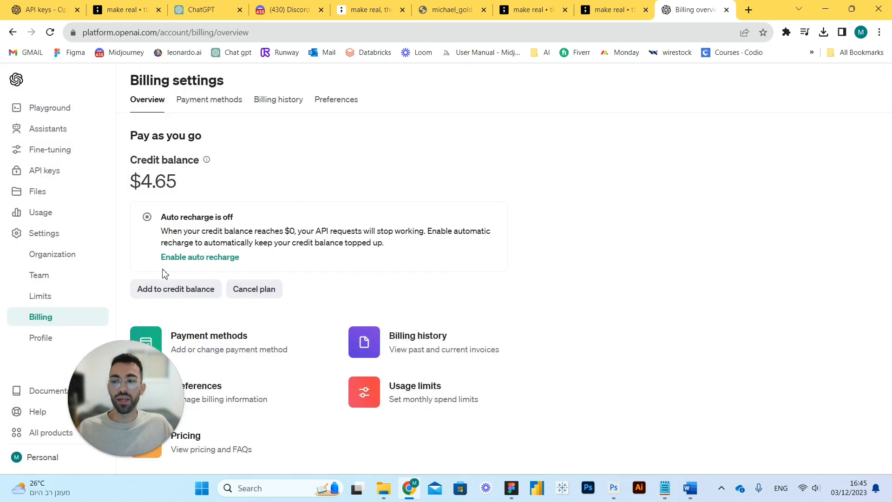
On the API keys page, begin a new secret key named "Test" and cancel its creation.
left_click(53, 174)
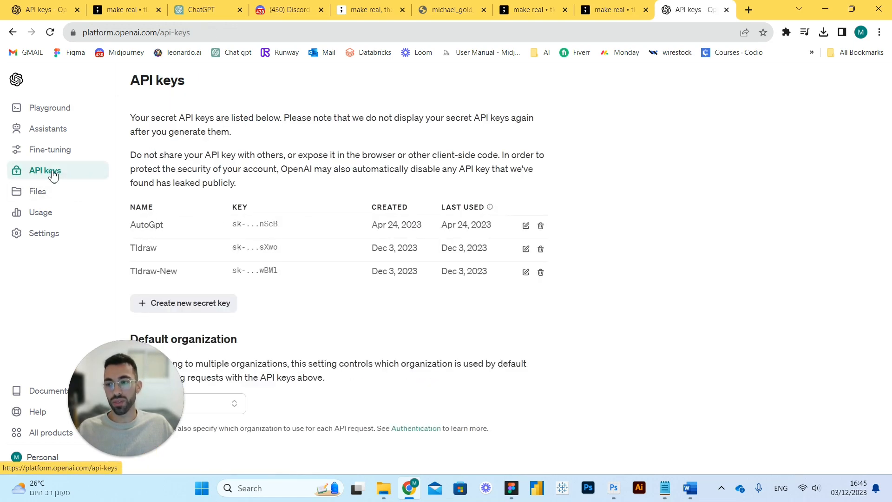
left_click(197, 311)
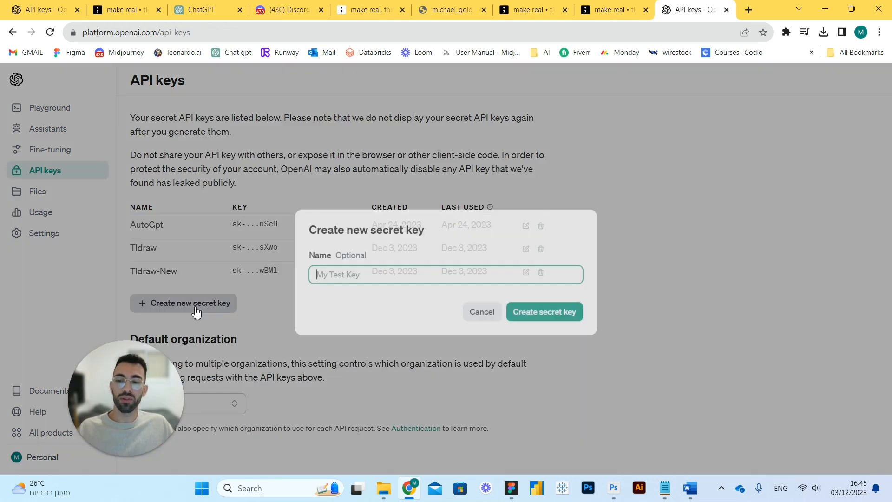
type("Test")
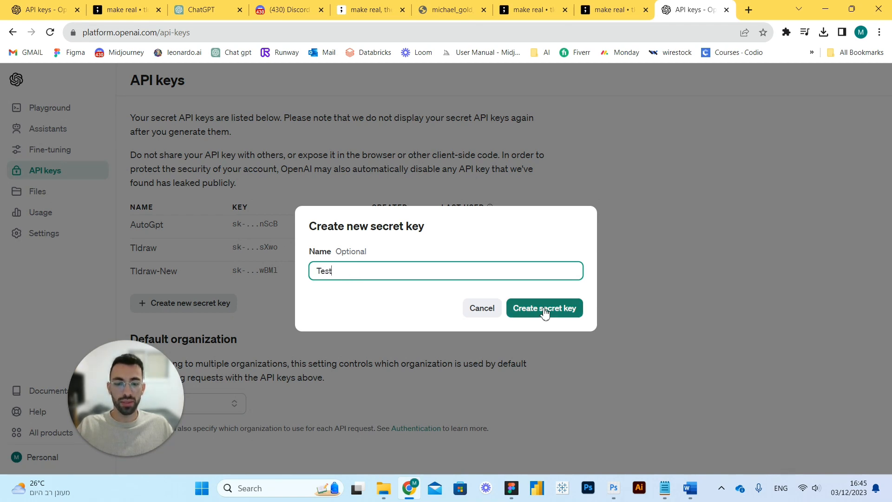
left_click(491, 309)
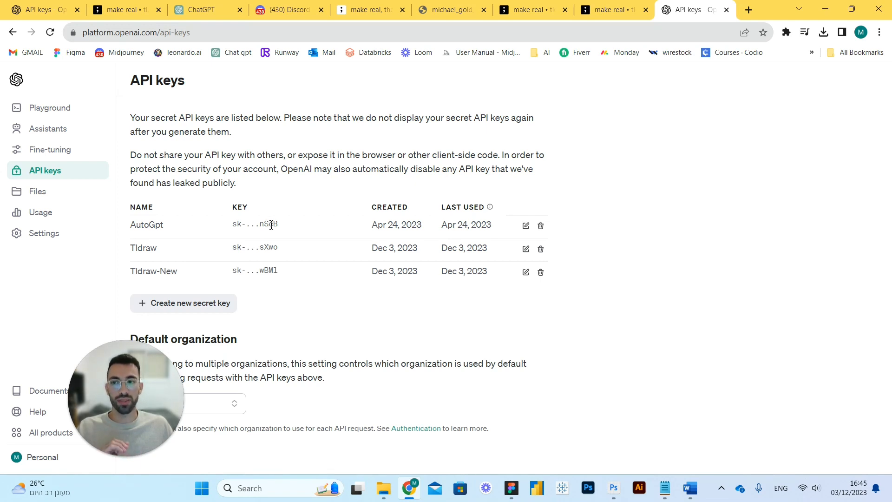
Return to the make real canvas, paste the API key into the OpenAI API key field, and clear the field.
left_click(370, 6)
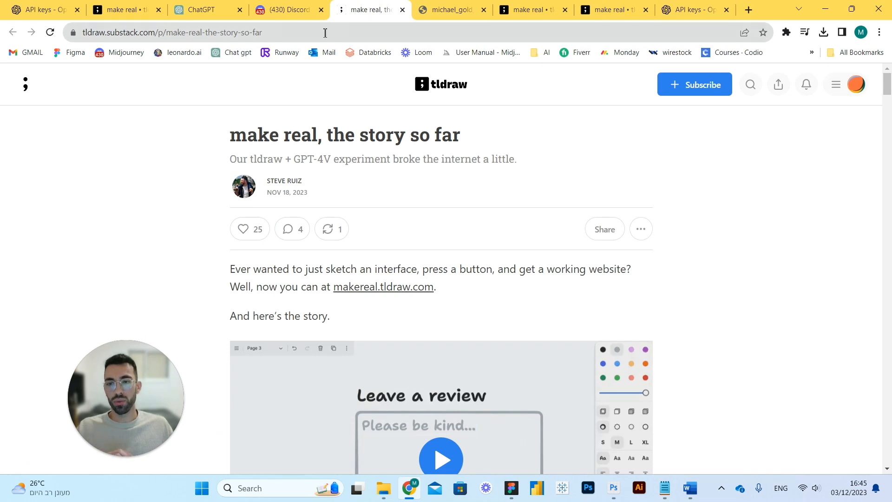
left_click(128, 8)
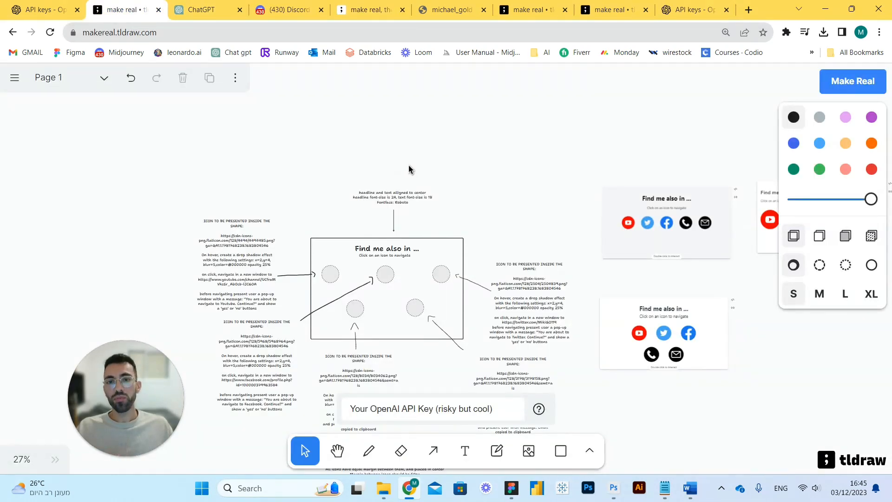
scroll(409, 165, "down", 10)
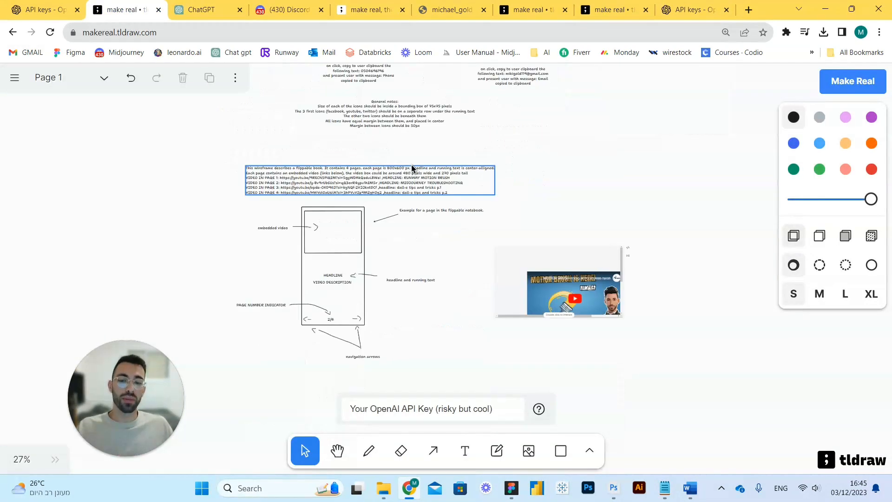
left_click(446, 408)
key("ctrl+v")
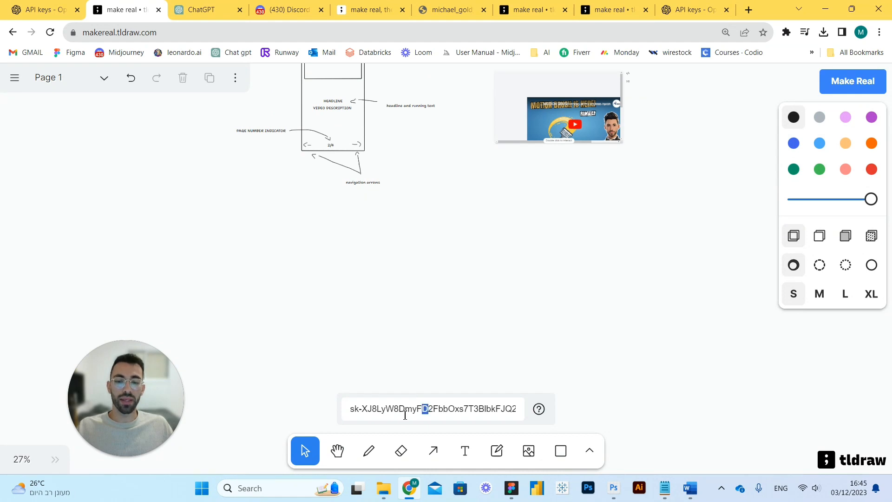
key("ctrl+a")
key("BackSpace")
scroll(404, 339, "up", 2)
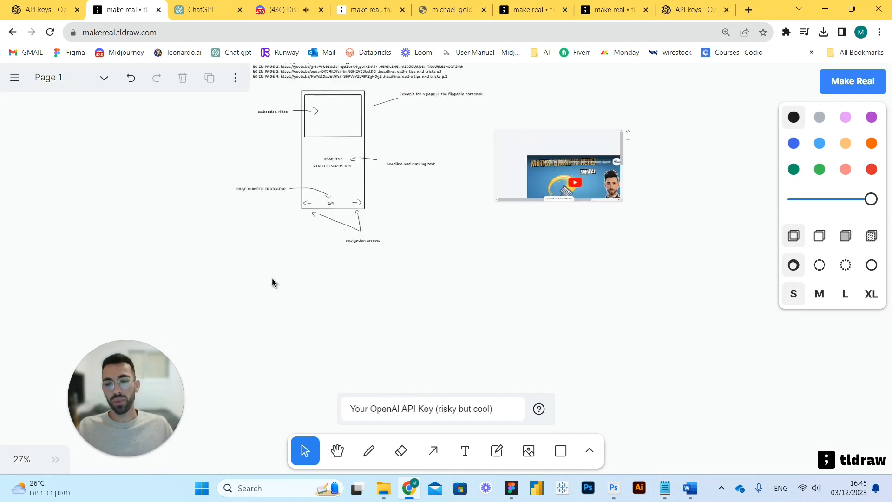
Draw a wide frame on the empty canvas below the flippable book sketch and shift it slightly left.
scroll(353, 279, "down", 4)
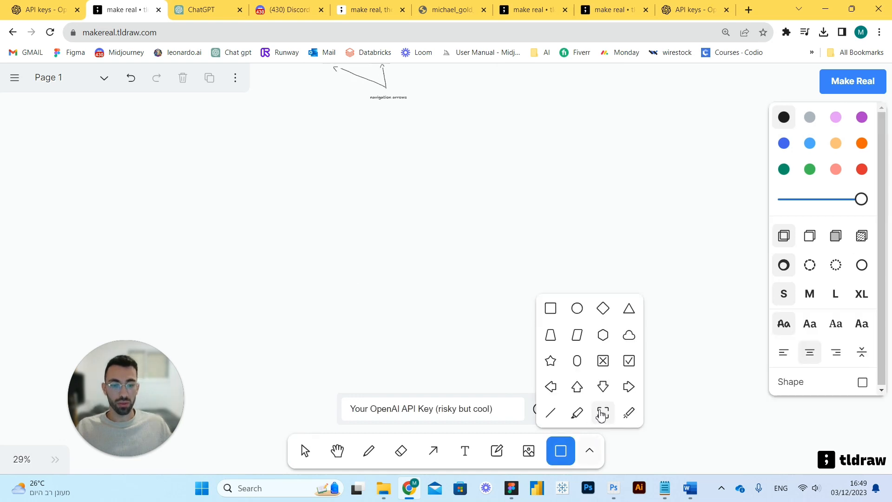
left_click(603, 412)
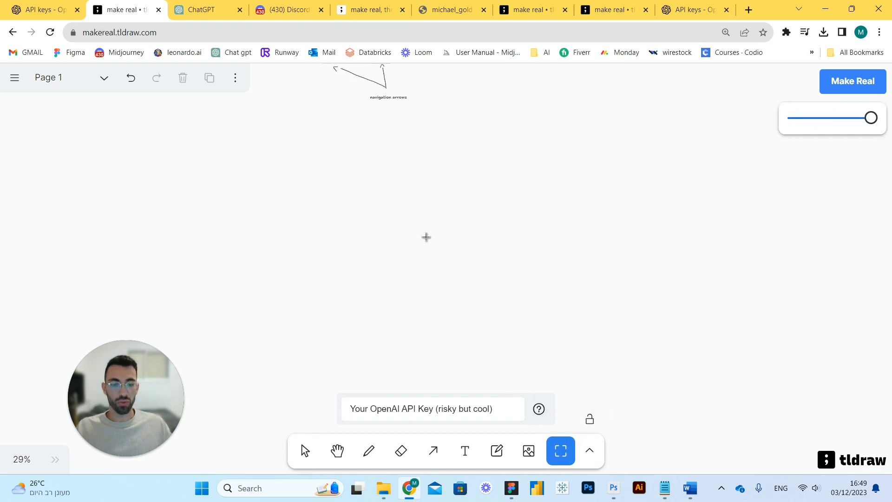
left_click_drag(375, 193, 594, 321)
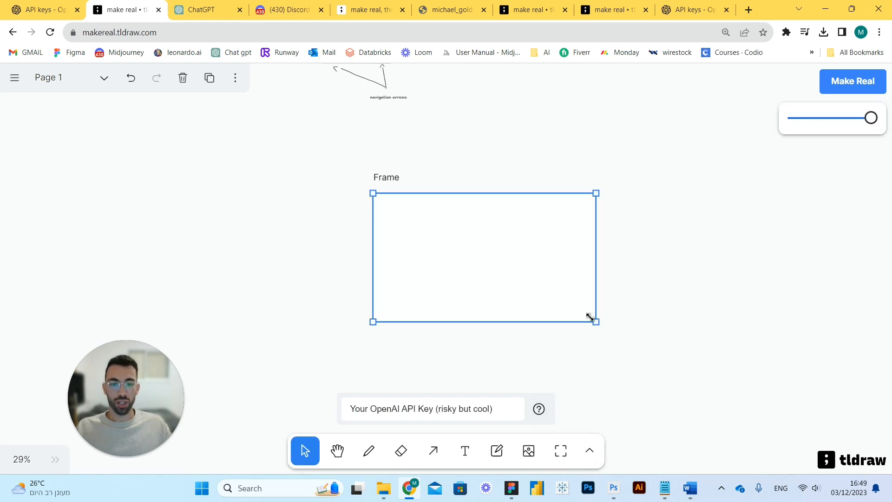
left_click_drag(451, 234, 395, 235)
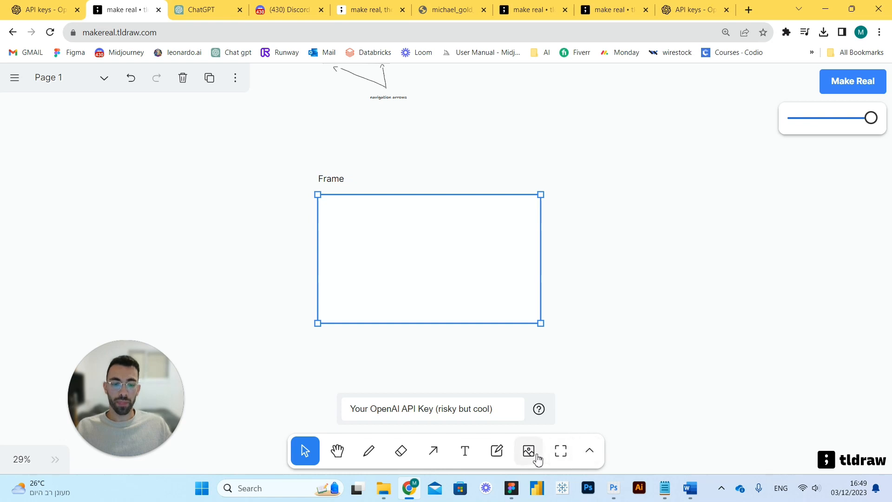
Draw an upright rectangle in the frame's upper middle and a freehand arrow pointing to it from outside the frame's right edge.
left_click(590, 453)
left_click(551, 308)
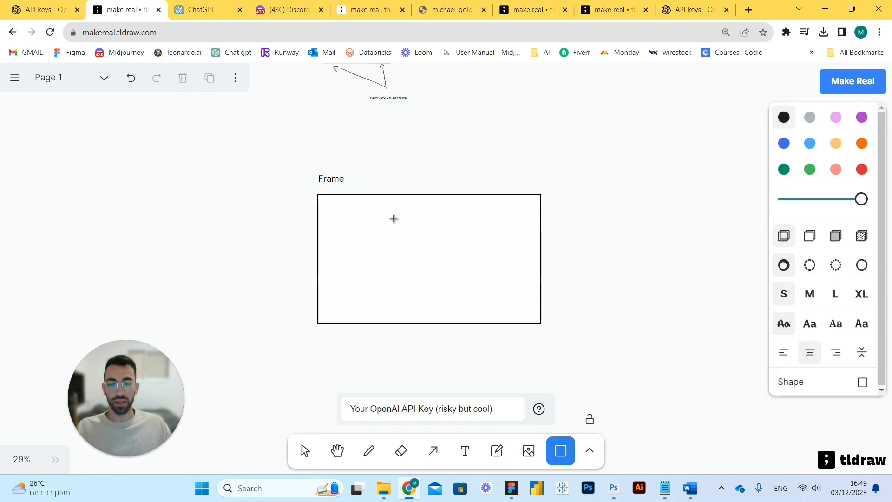
mouse_move(405, 206)
left_mouse_down()
mouse_move(454, 277)
mouse_move(457, 269)
mouse_move(436, 255)
left_mouse_up()
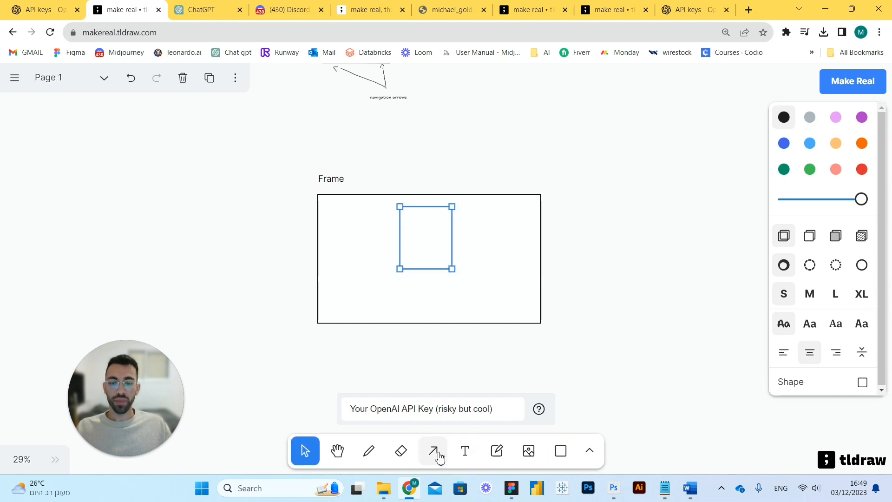
left_click(369, 453)
mouse_move(560, 234)
left_mouse_down()
mouse_move(476, 235)
mouse_move(473, 227)
mouse_move(475, 241)
left_mouse_up()
key("ctrl+z")
Add a two-line text note reading "IMAGE" and "LINK TO IMAGE:" at the tail of the arrow.
left_click(465, 450)
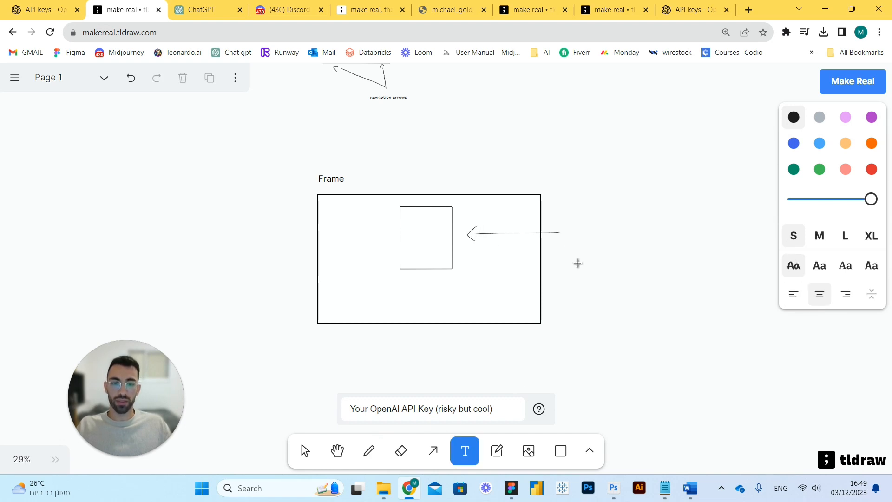
left_click(572, 223)
type("IMAGE")
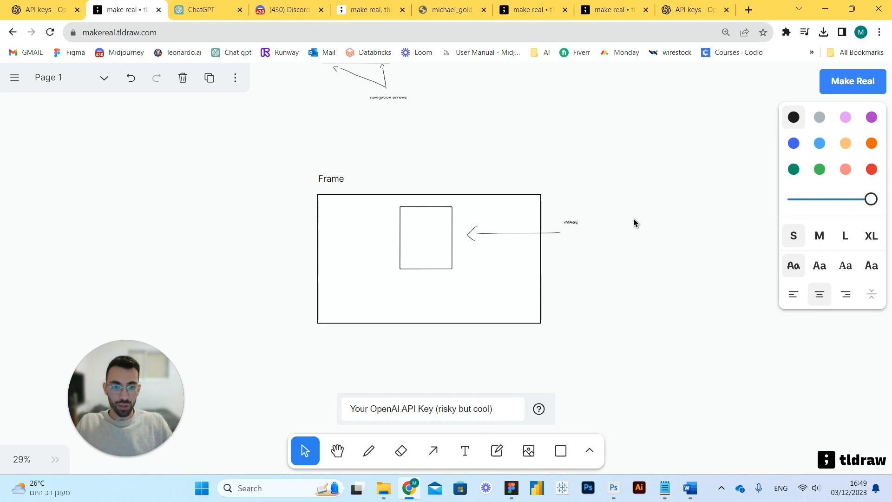
key("Return")
type("LINK TO IMAGE:")
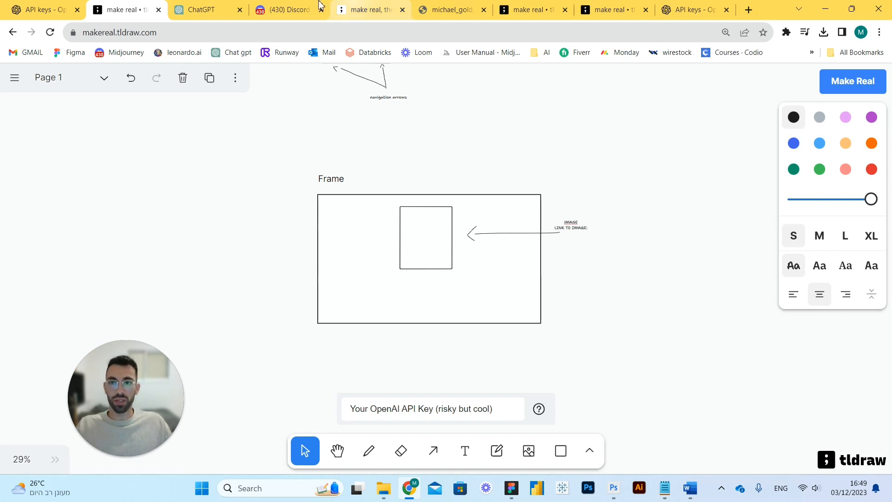
Switch to Discord, copy the link of the enlarged picture of the man with the tiger, and return to the make real canvas.
left_click(289, 10)
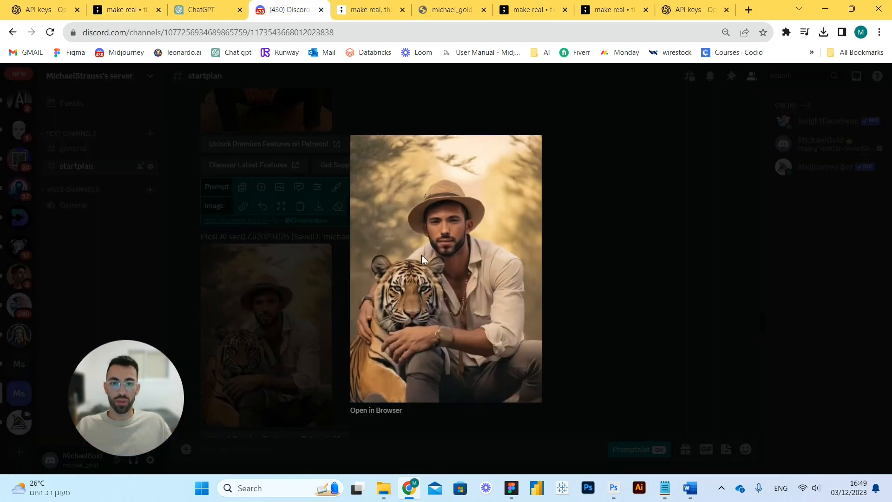
right_click(443, 255)
left_click(495, 307)
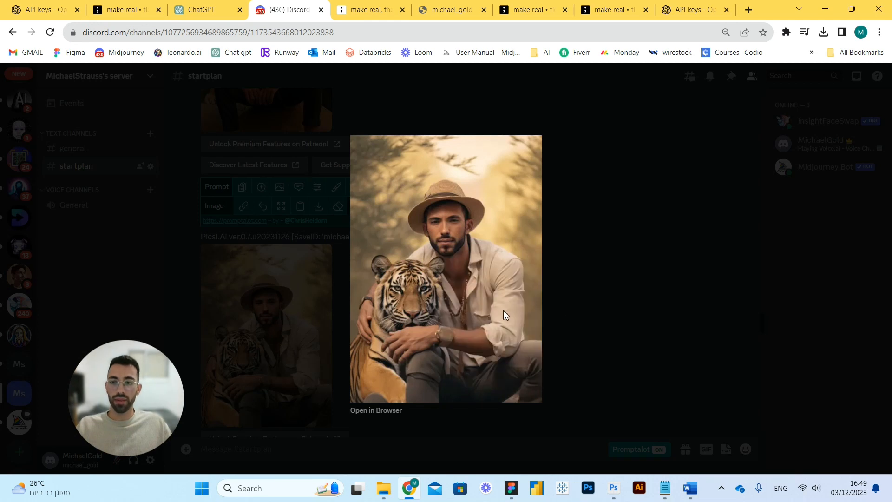
left_click(133, 9)
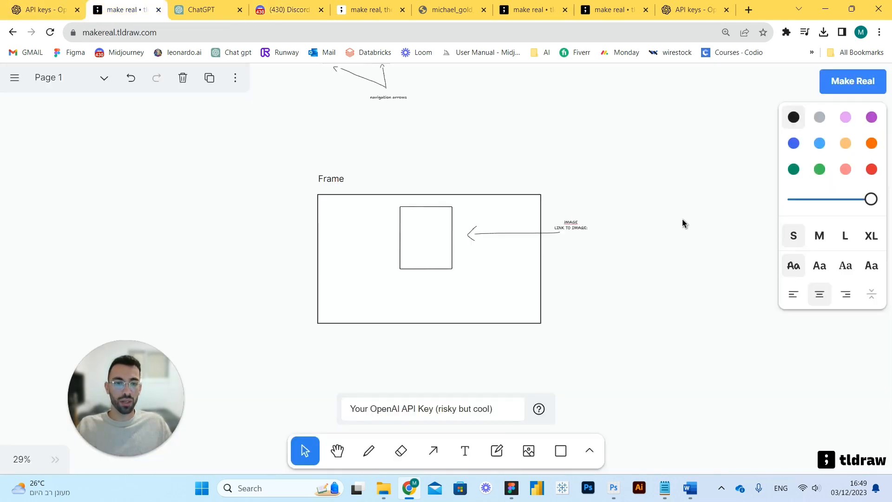
Paste the copied picture link after "LINK TO IMAGE:", left-align the note and move it to start at the arrow's tail.
key("ctrl+v")
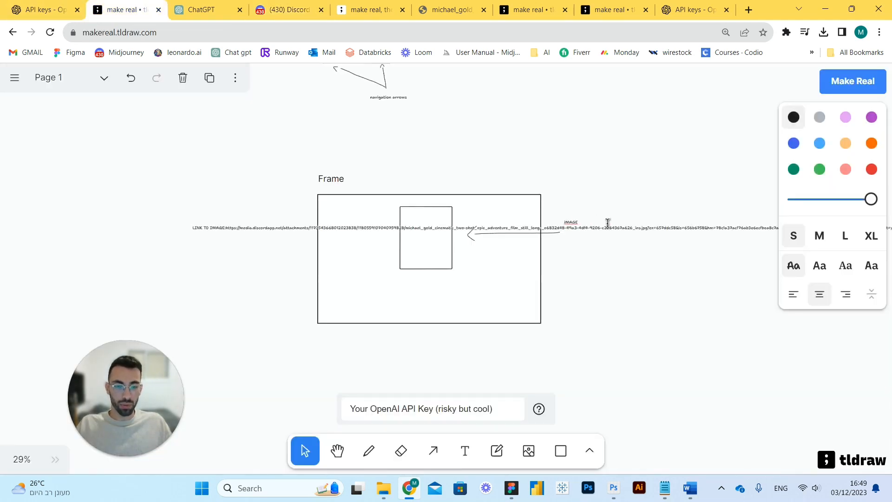
left_click(571, 223)
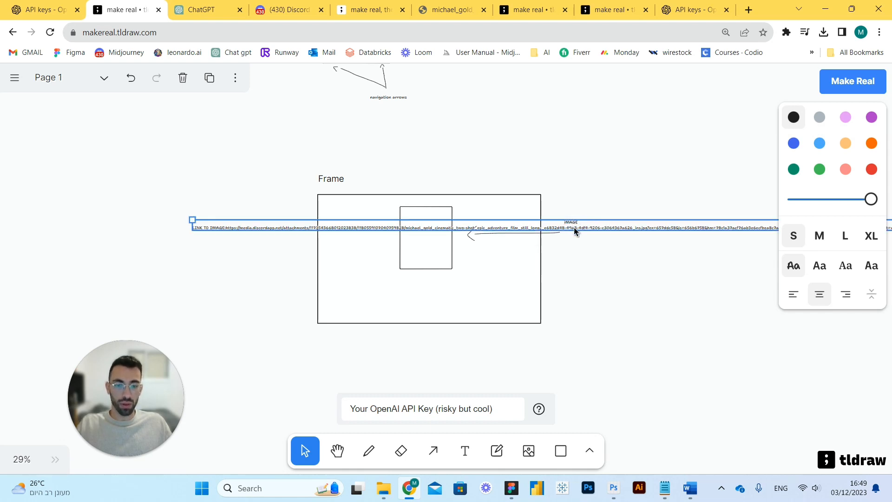
left_click(794, 294)
left_click_drag(542, 231, 891, 244)
left_click_drag(597, 247, 621, 233)
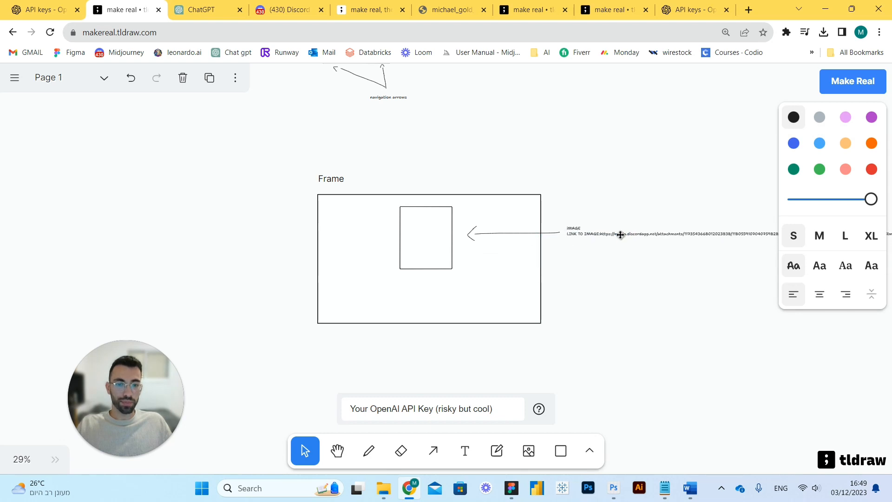
Add a centered text reading "HEADLINE" in size L inside the frame, directly below the upright rectangle.
left_click(465, 451)
left_click_drag(388, 274, 461, 290)
type("my")
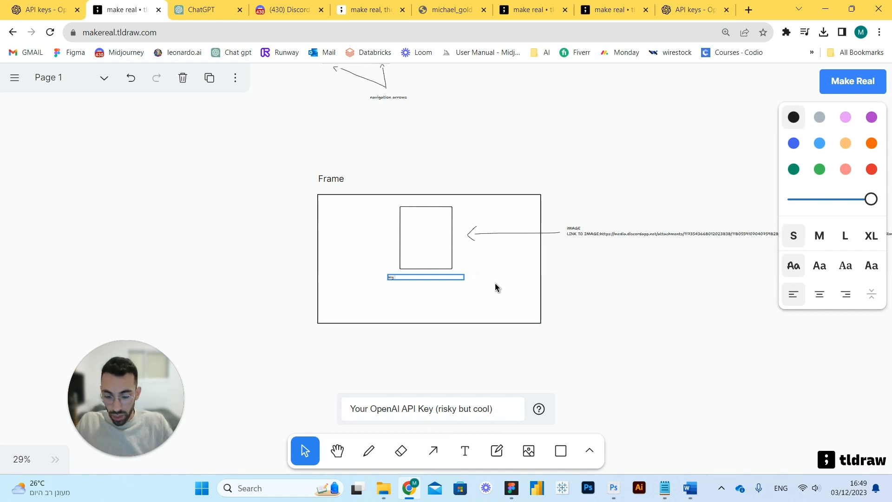
key("BackSpace")
key("BackSpace")
type("HEADLINE")
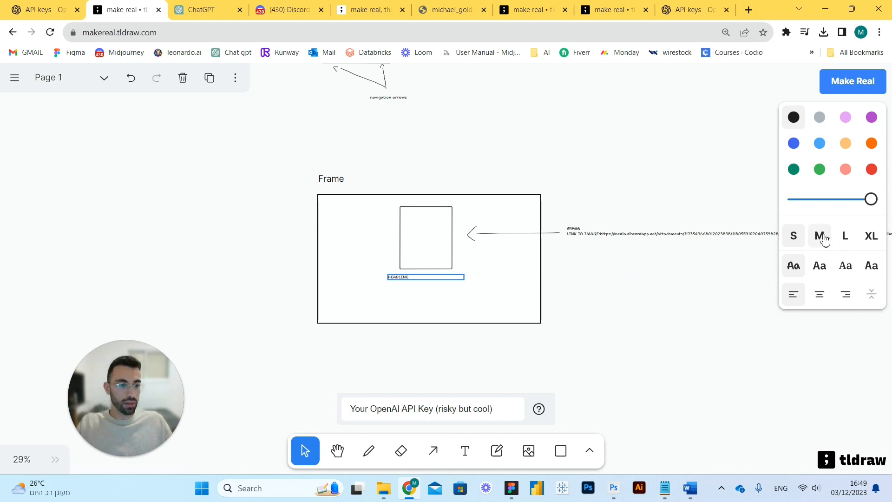
left_click(845, 236)
key("Escape")
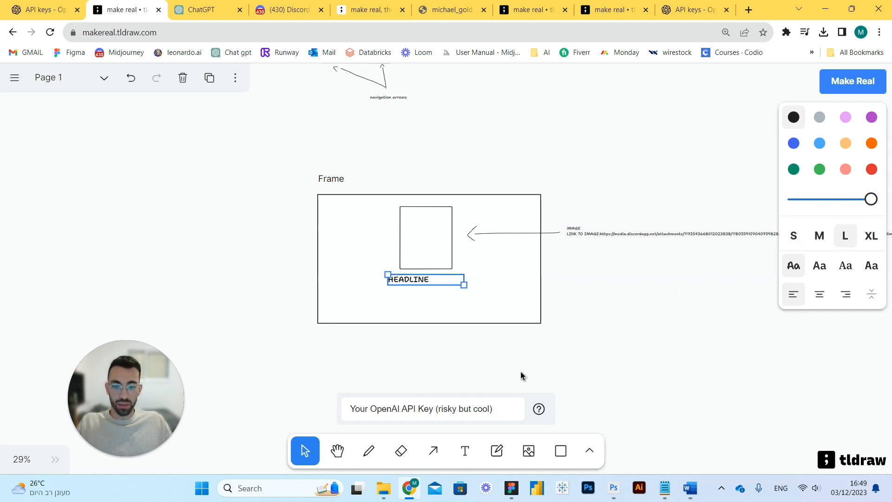
left_click(820, 294)
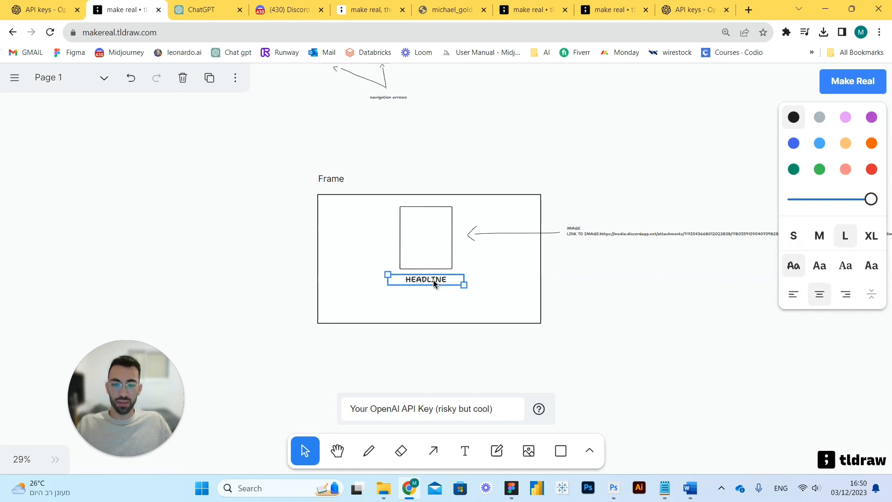
Duplicate the headline just below itself, set the copy to size S and change its text to "RUNNING TEXT".
left_click_drag(430, 281, 435, 292)
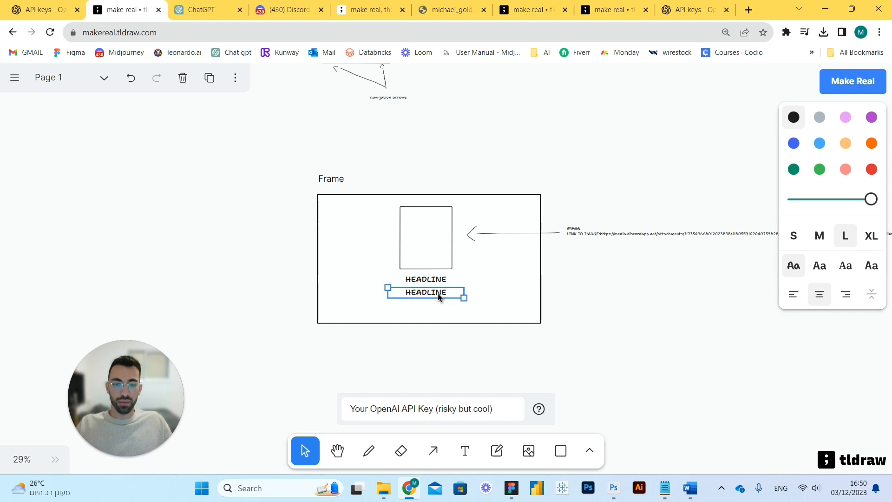
left_click(794, 235)
double_click(440, 291)
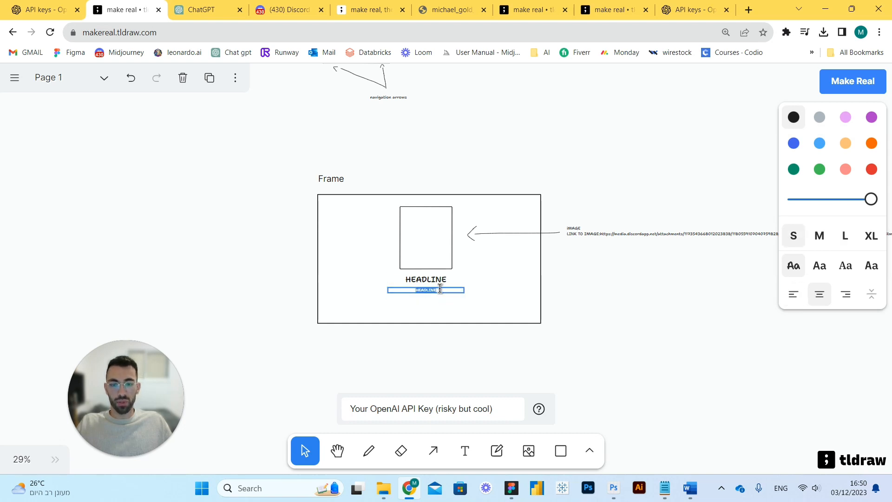
type("K")
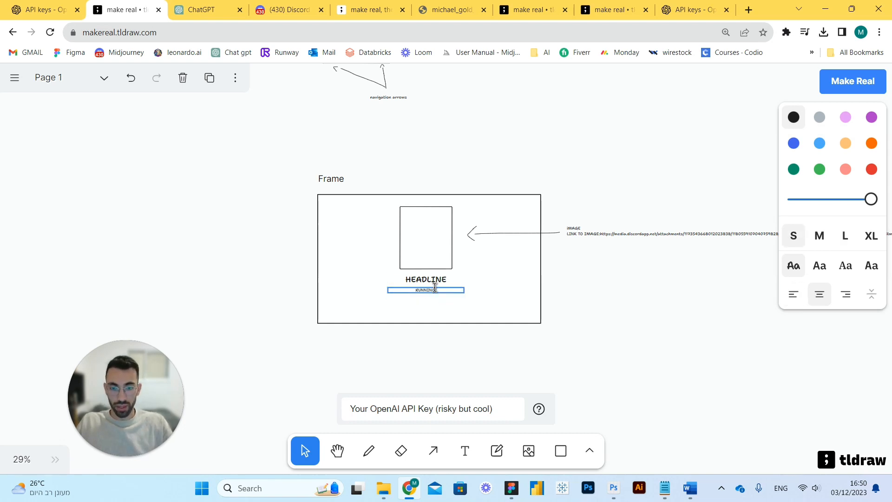
key("Escape")
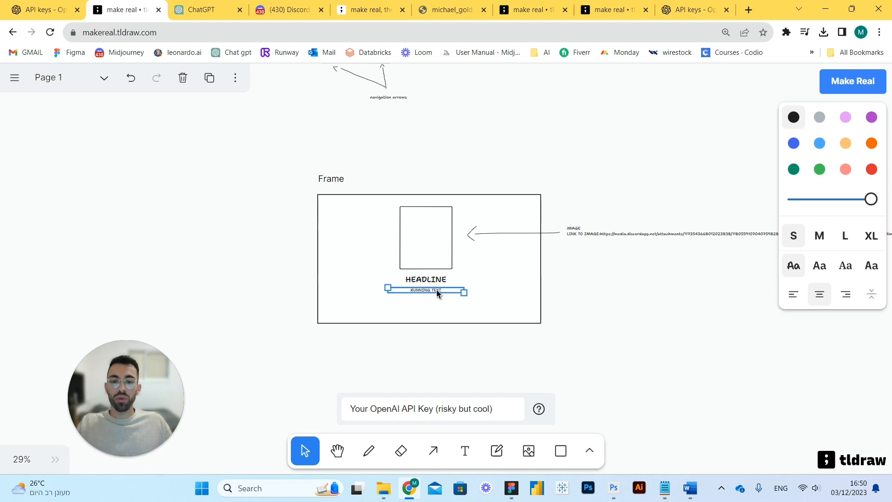
Draw two freehand arrows from outside the frame, one pointing to the headline and one to the running text.
left_click(367, 450)
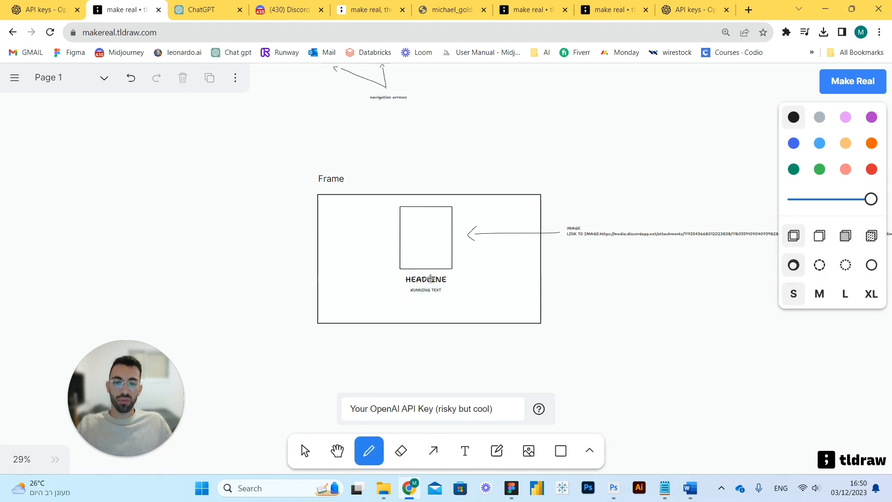
left_click_drag(265, 279, 381, 284)
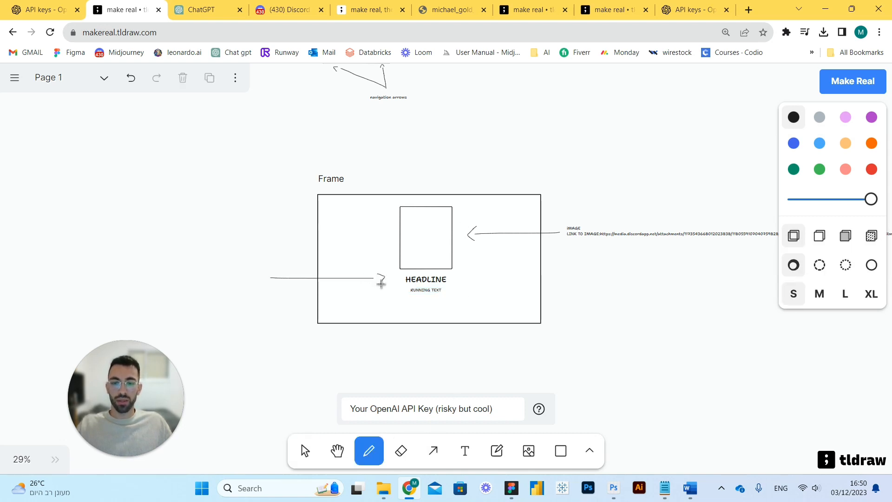
left_click_drag(304, 341, 400, 299)
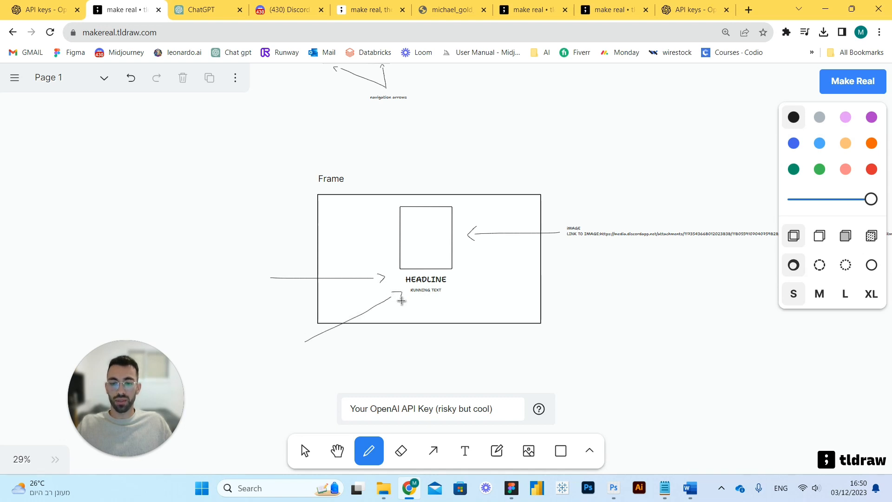
Add a note at the headline arrow's tail: "HEADLINE THAT READS: "MY JOURNEY TO AFRICAN DESERT"", second line "FONT: ROBOTO, SIZE: 24, COLOR: #000000".
left_click(465, 451)
left_click(162, 278)
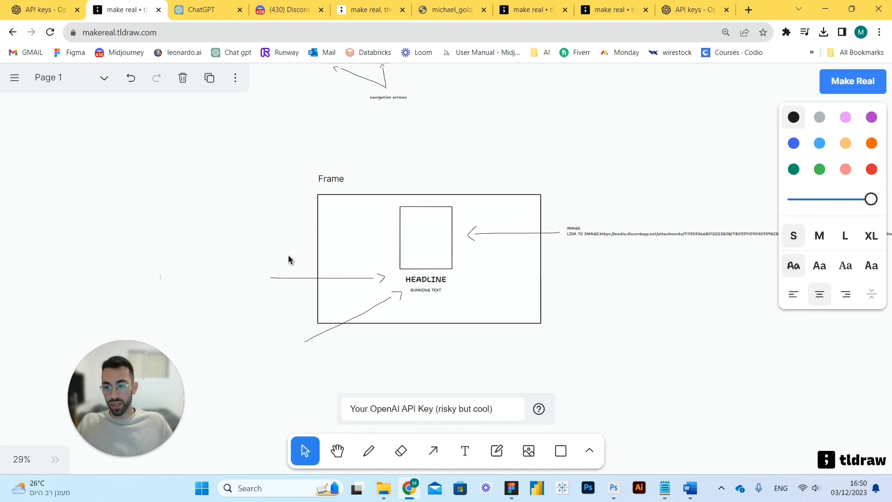
type("HEADLINE THAT READ")
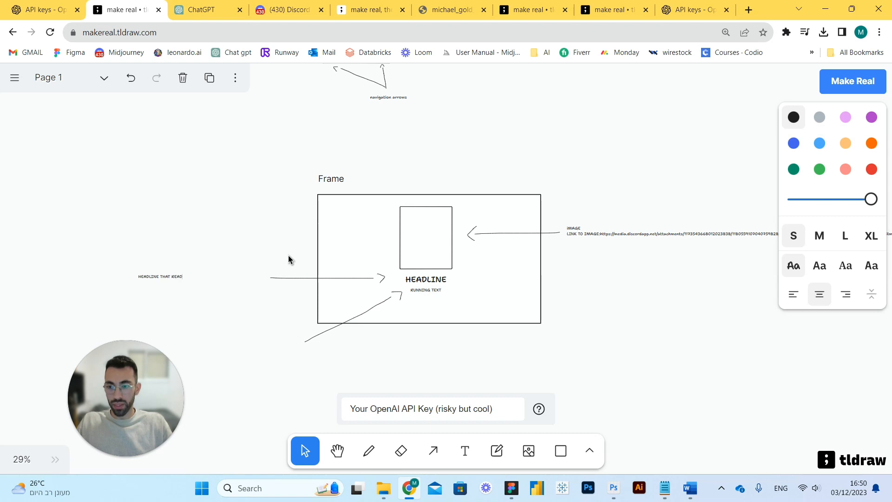
type("S: \"")
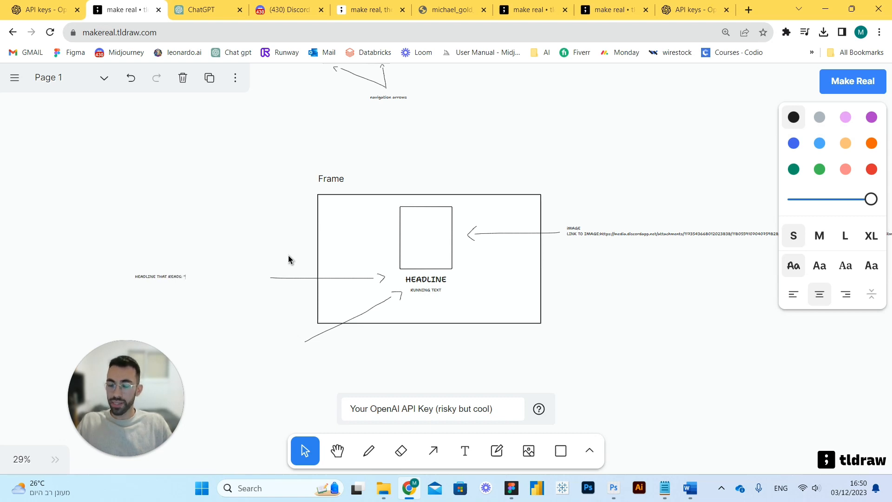
type("MY JO")
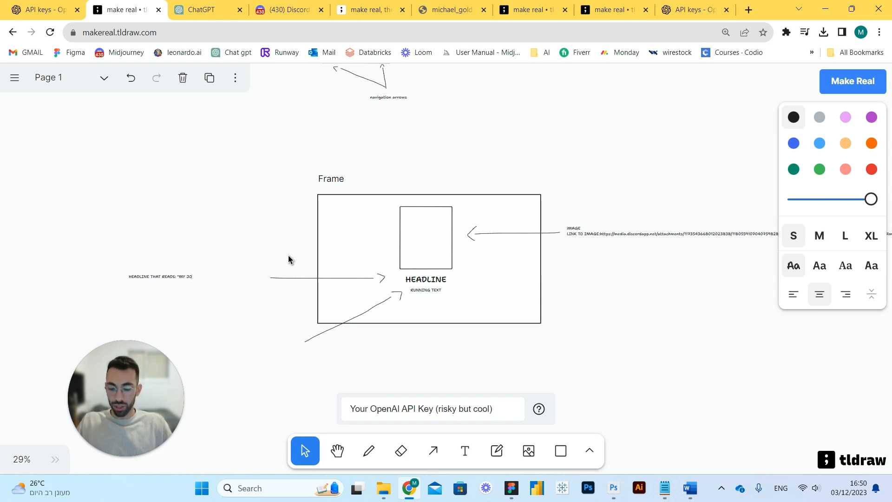
type("URNEY TO AFRI")
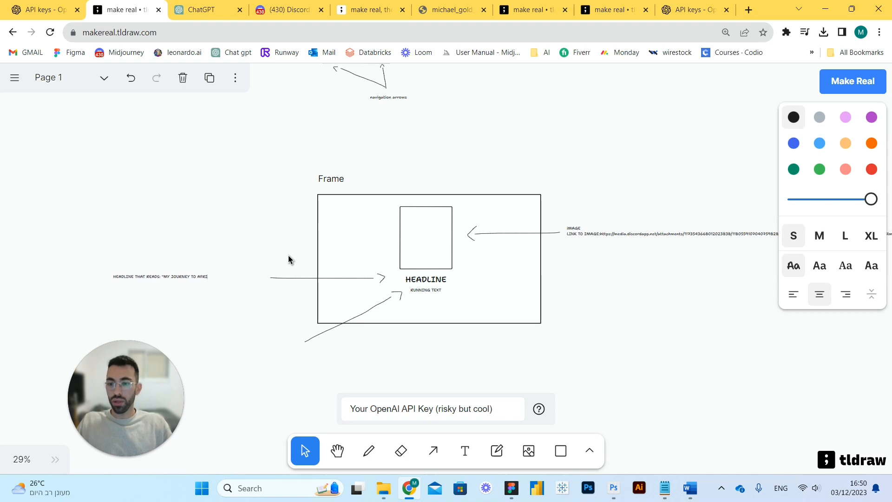
type("CAN DESERT")
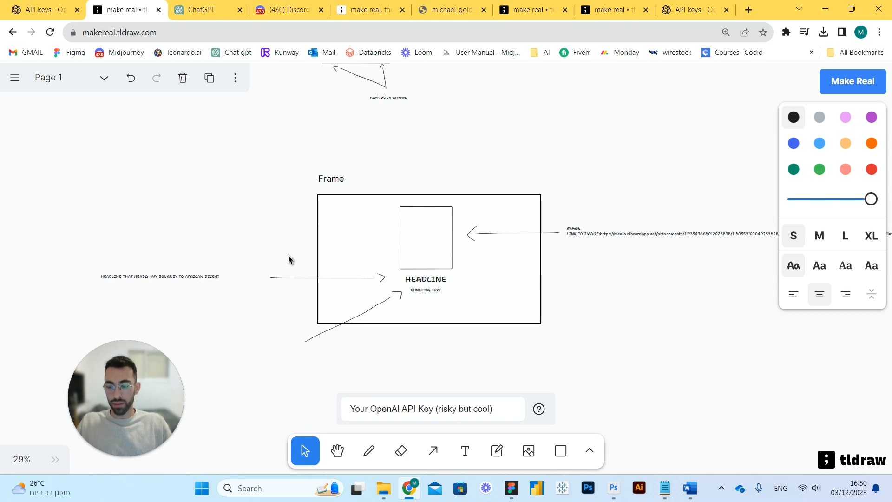
type("\"")
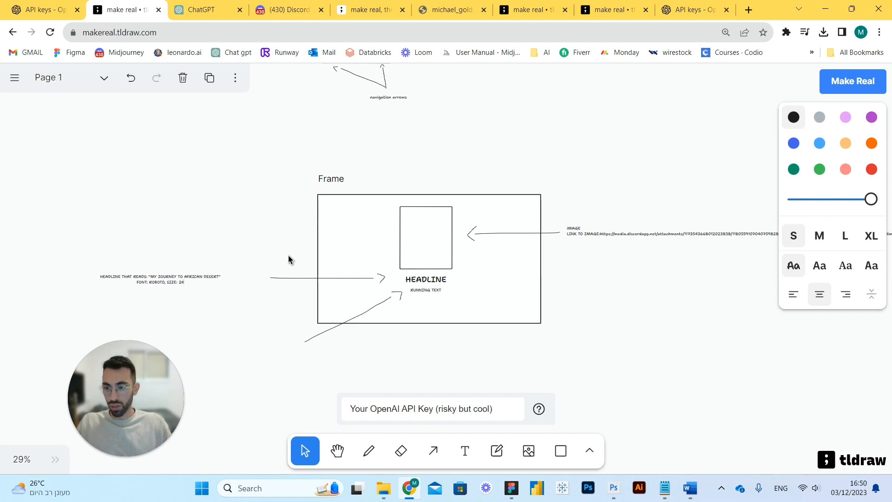
type("LOR: ")
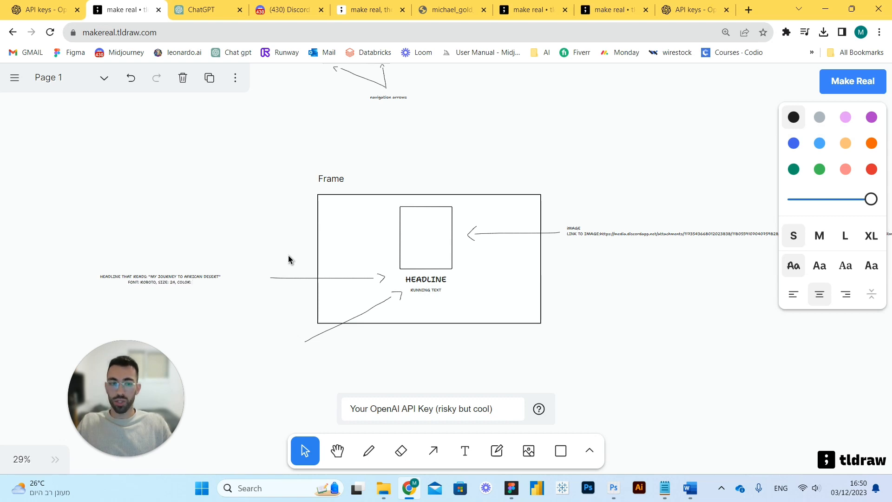
type("#000000")
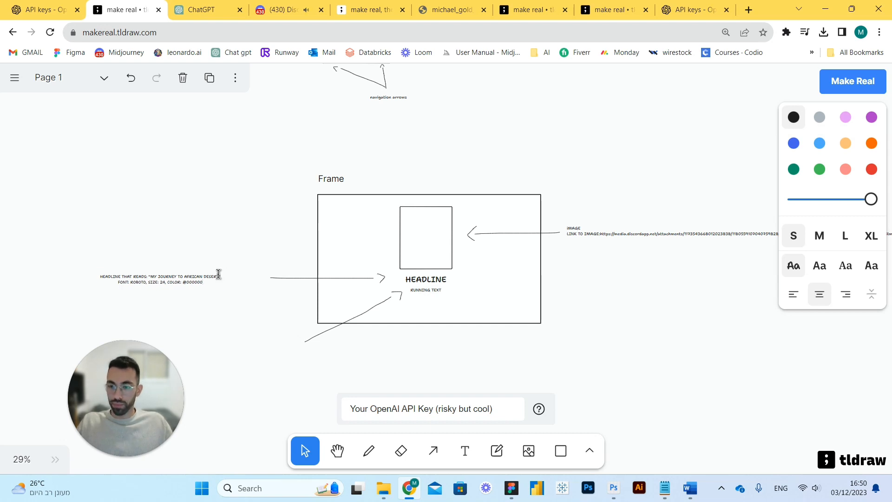
key("Escape")
left_click_drag(198, 274, 244, 270)
Duplicate the headline note to the running-text arrow's tail and change the copy's first word to "TEXT".
left_click_drag(236, 277, 268, 343, "alt")
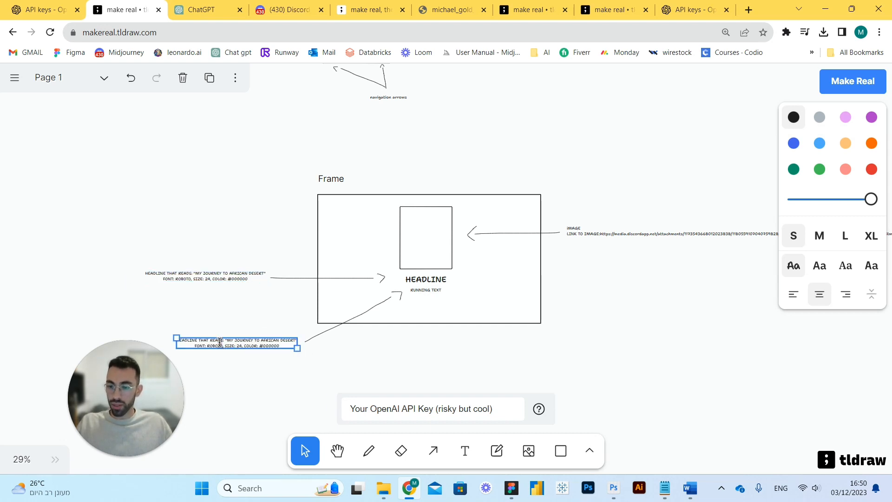
double_click(191, 339)
type("E")
key("BackSpace")
type("TEXT")
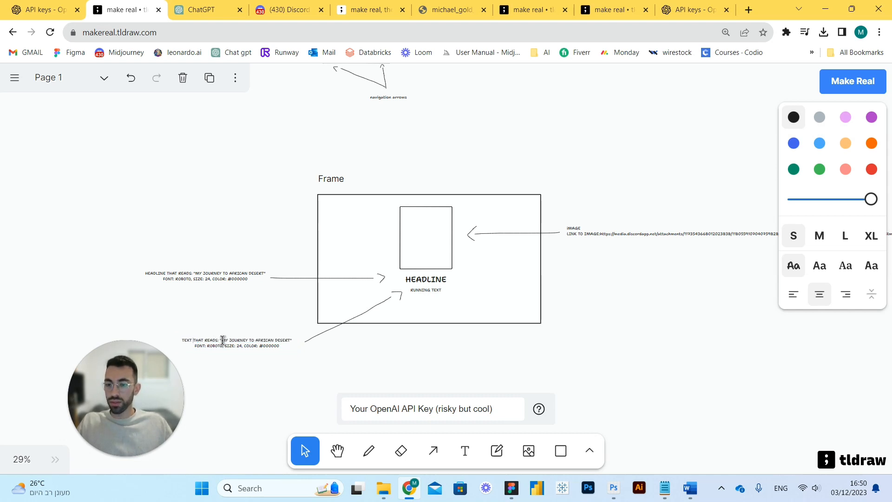
Replace the quoted phrase in the lower note with "COME JOIN ME FOR A TRIP TO MAJICAL DESERT OF AFRICA".
left_click_drag(222, 340, 295, 339)
key("BackSpace")
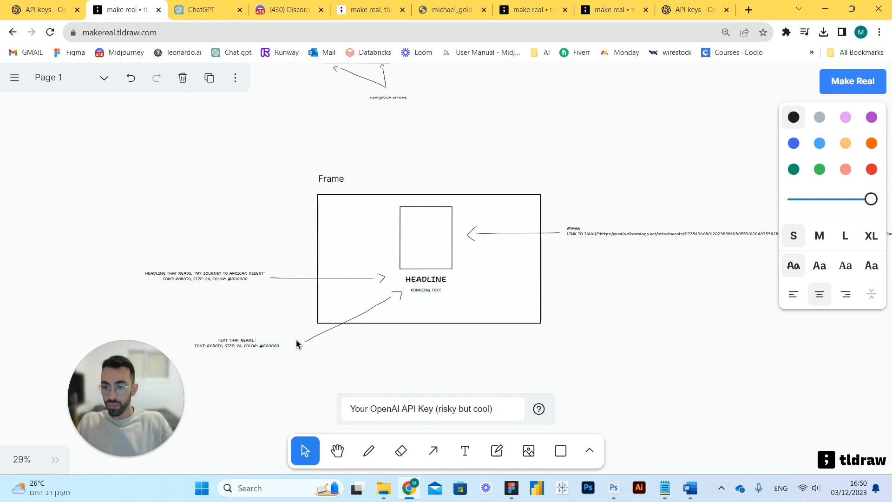
type("COME")
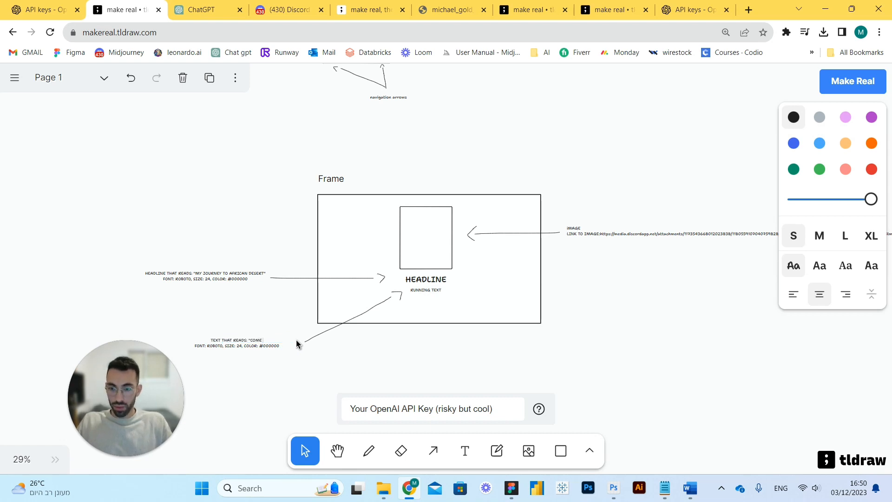
type(" JOIN ME FOR A ")
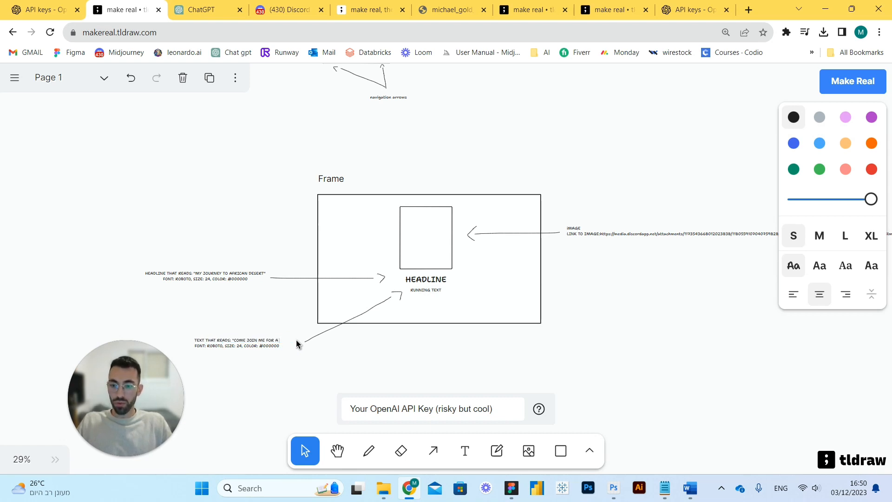
type("TRIP TO M")
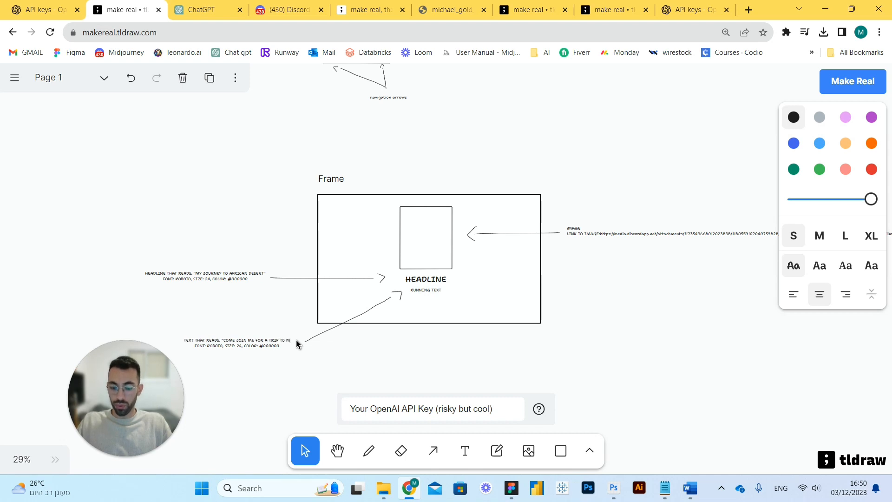
type("AGICAL DESERT OF")
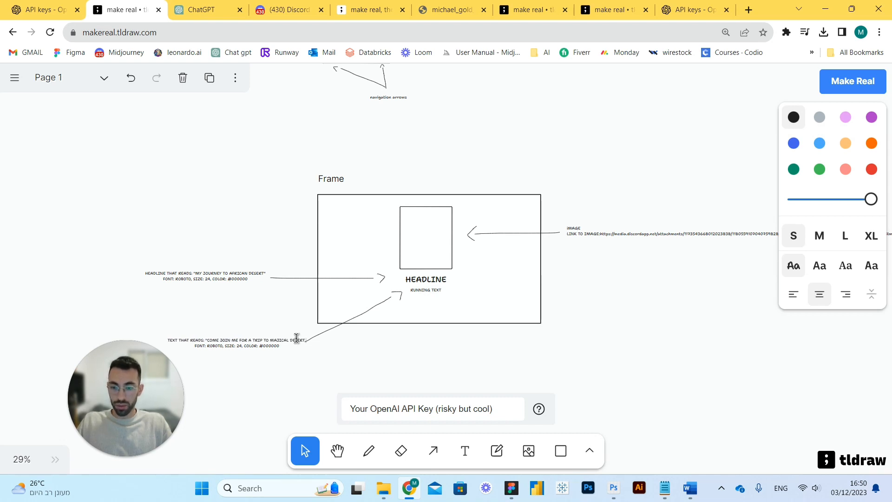
type(" AFRICA")
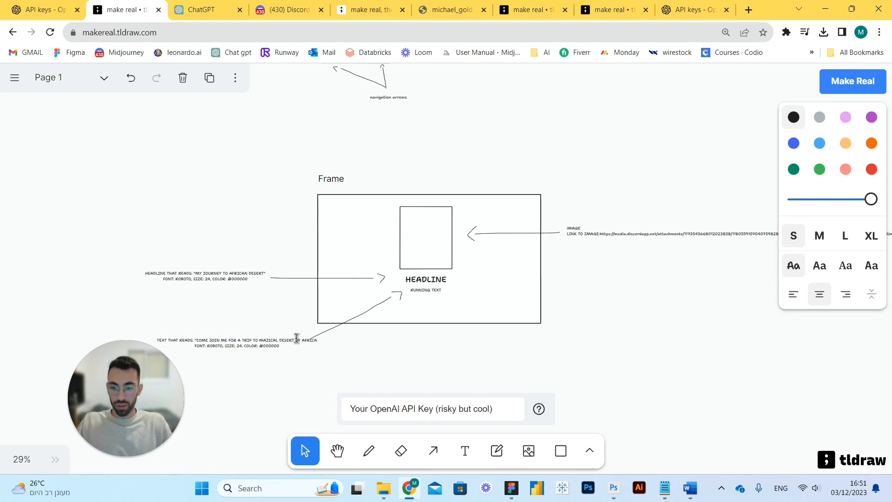
type("\"")
key("Escape")
Move the lower note left, clear of the arrow's tail, and change its stated font size to 18.
left_click_drag(277, 343, 225, 345)
double_click(223, 343)
left_click(223, 344)
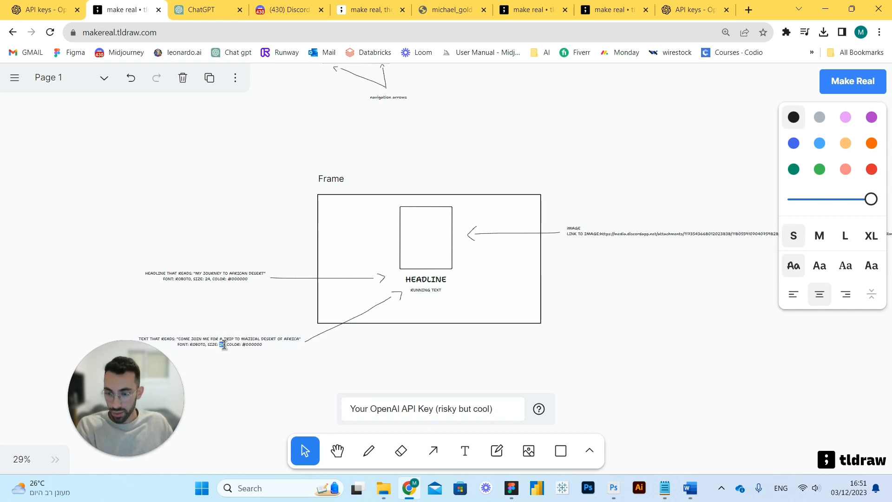
type("18")
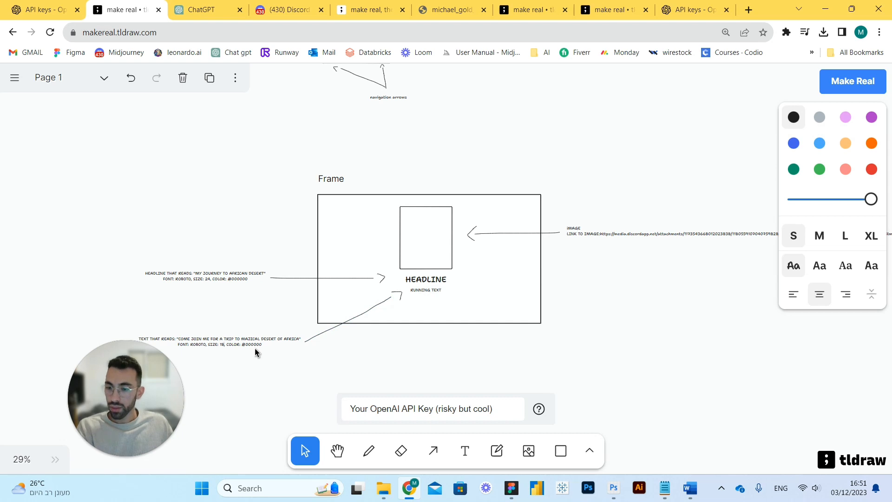
key("Escape")
key("Escape")
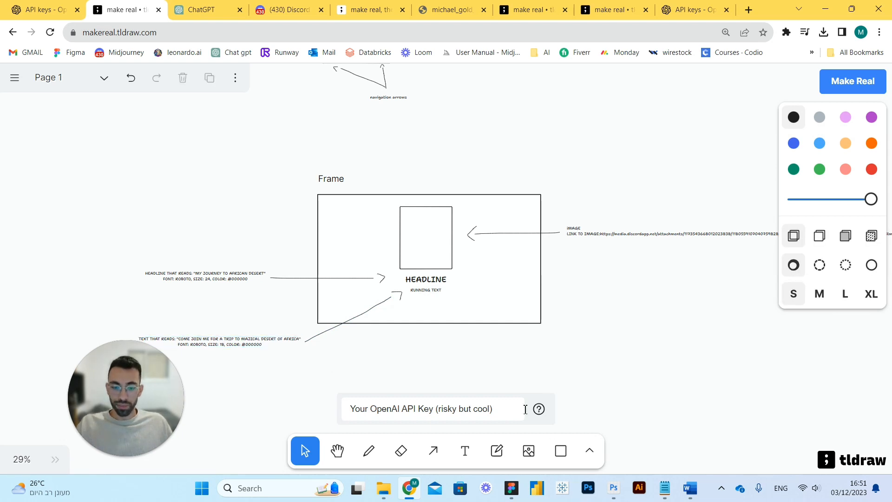
Draw a small button rectangle below the running text inside the frame and label it "watch now".
left_click(561, 450)
left_click_drag(403, 306, 450, 317)
left_click(466, 453)
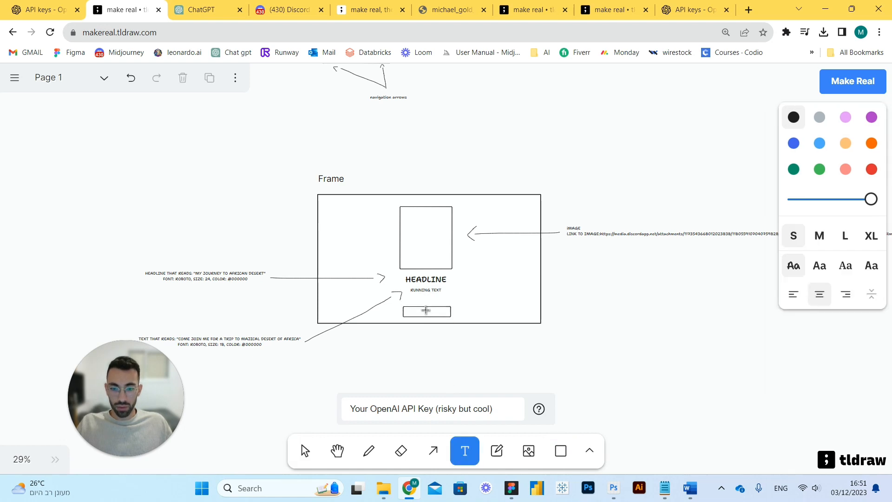
left_click(425, 310)
type("watch now")
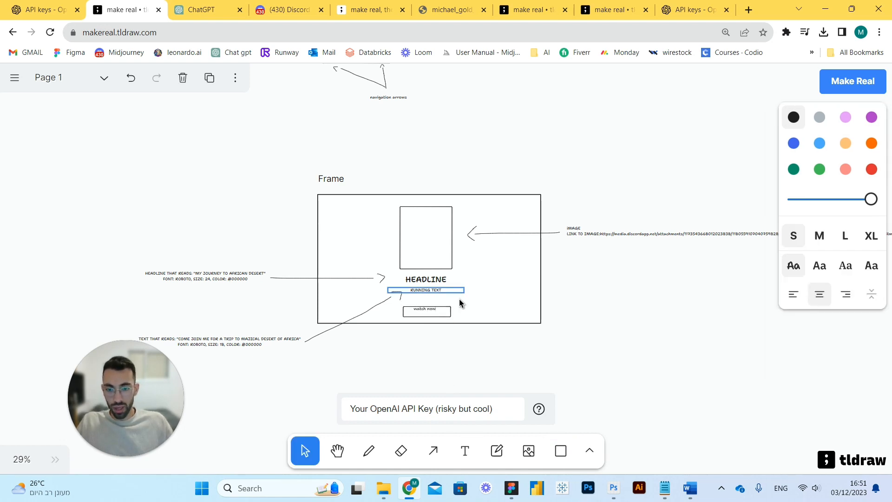
key("Escape")
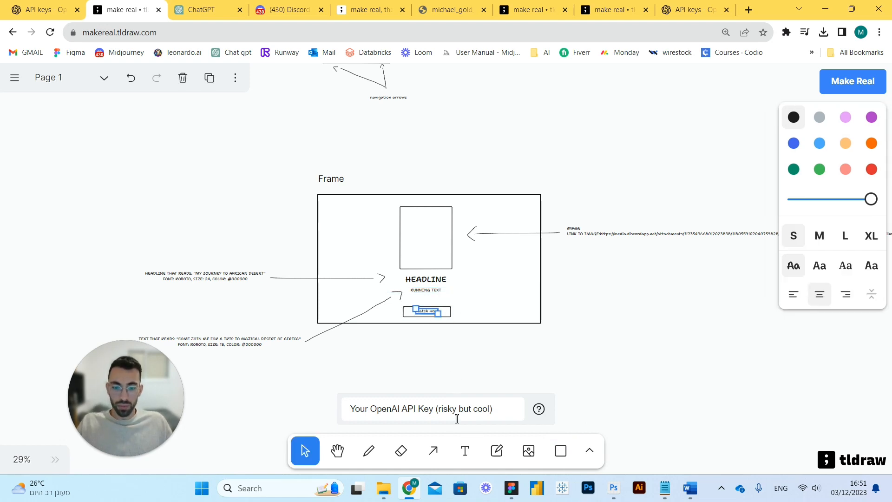
Sketch a short freehand arrow beneath the frame, pointing up at the "watch now" button.
left_click(423, 451)
left_click(369, 451)
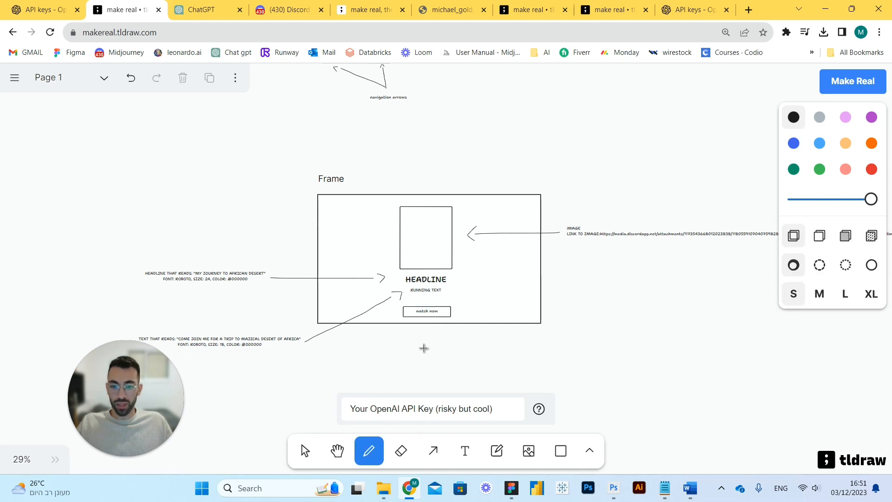
left_click_drag(427, 347, 432, 328)
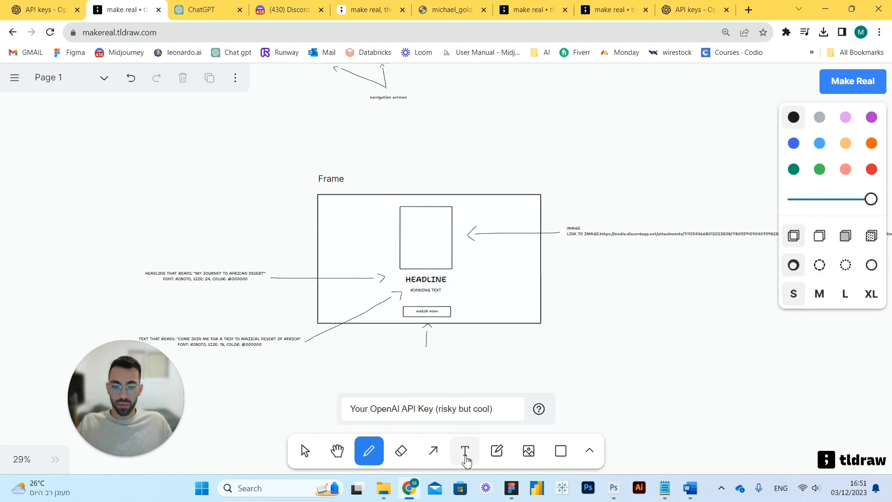
Add a note at the tail of the button's arrow reading "CTA BUTTON, THAT NAVIGATES TO:".
left_click(464, 450)
left_click(412, 356)
type("CTA")
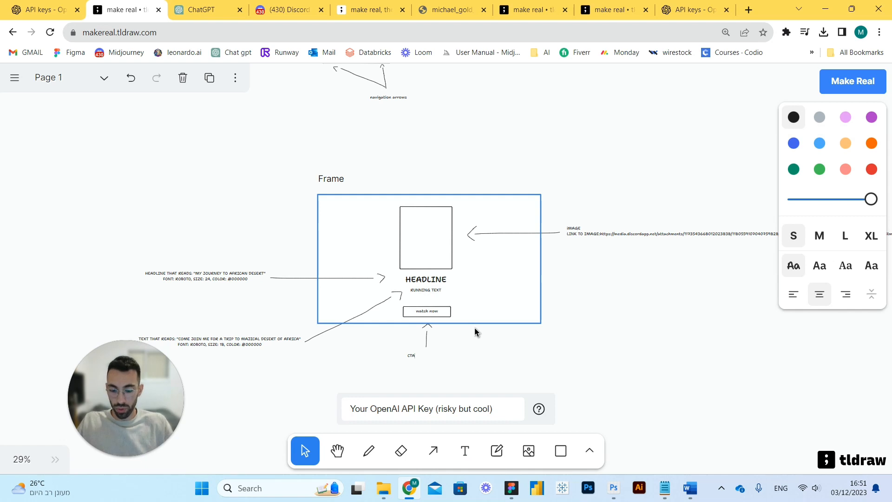
type(" BUTTON, THAT")
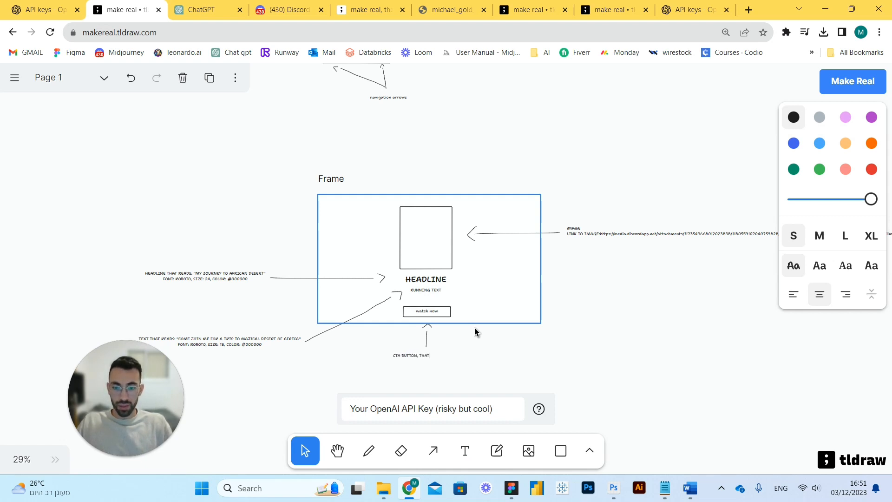
type(" NAVIGATES TO:")
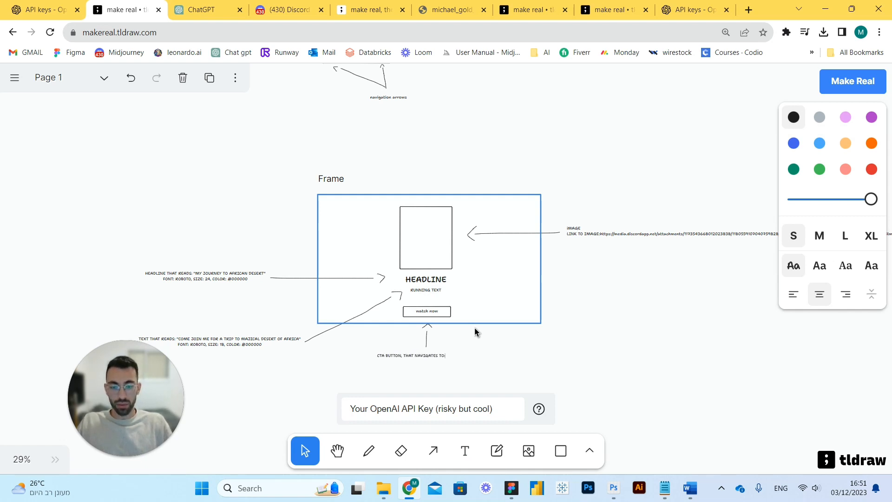
Copy the web address of the generated "RUNWAY MOTION BRUSH" page and paste it as the CTA note's second line.
left_click(477, 330)
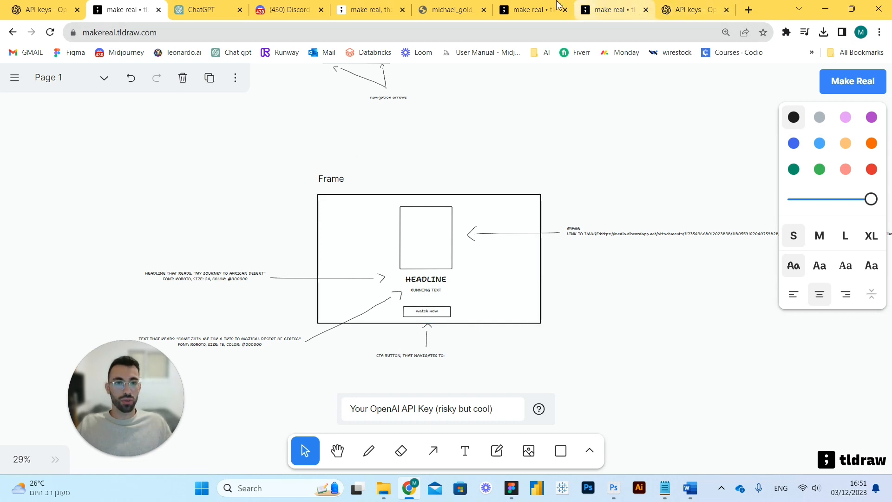
left_click(545, 14)
left_click(485, 32)
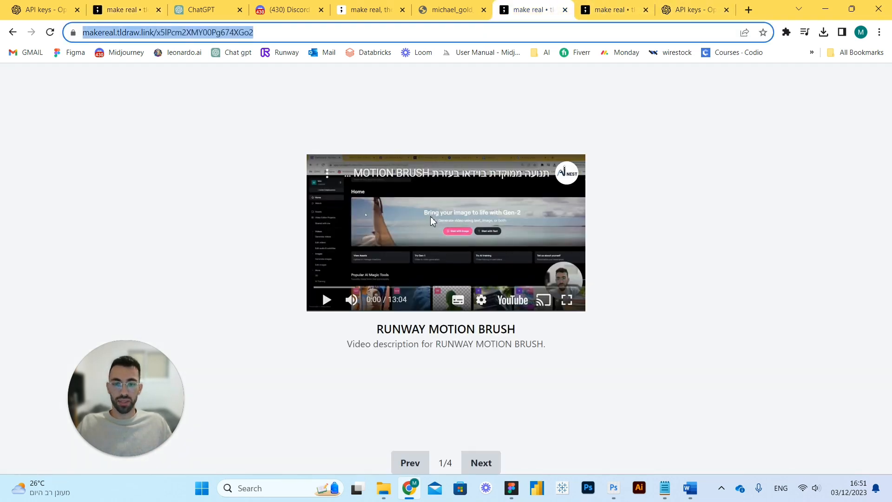
left_click(124, 10)
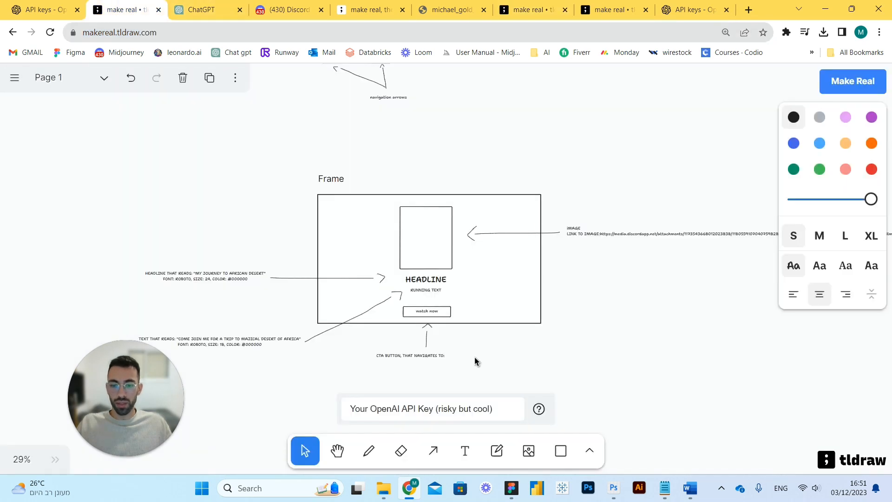
type("https://makereal.tldraw.link/x5lPcm2XMY0OPg674XGo2")
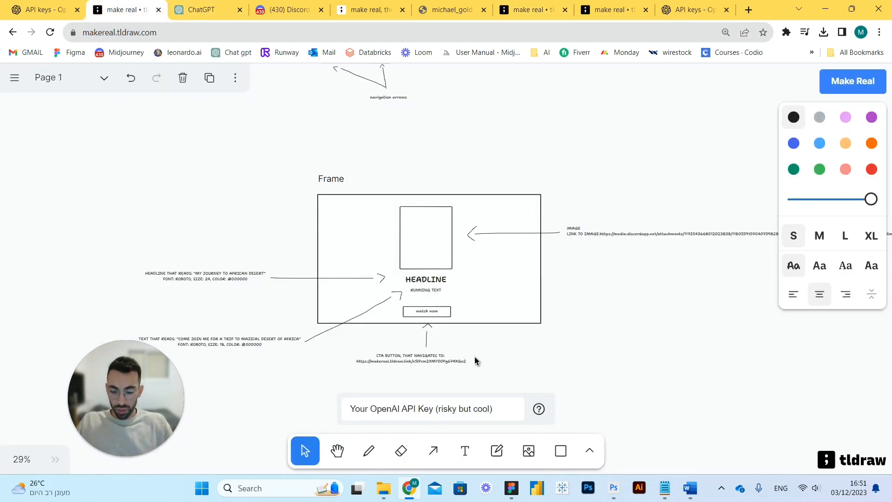
Add a third line to the CTA note reading "ON HOVER, MAKE A DROP SHADOW EFFECT".
key("Return")
type("ON HOVER")
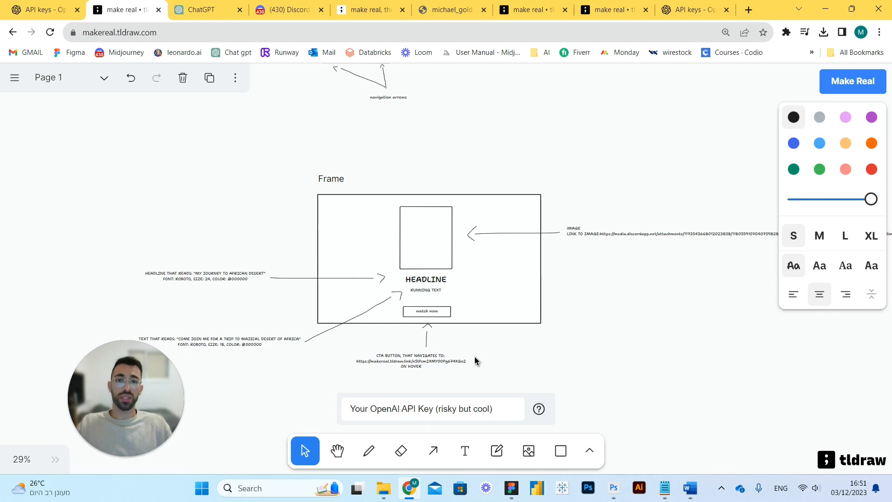
type(", MA")
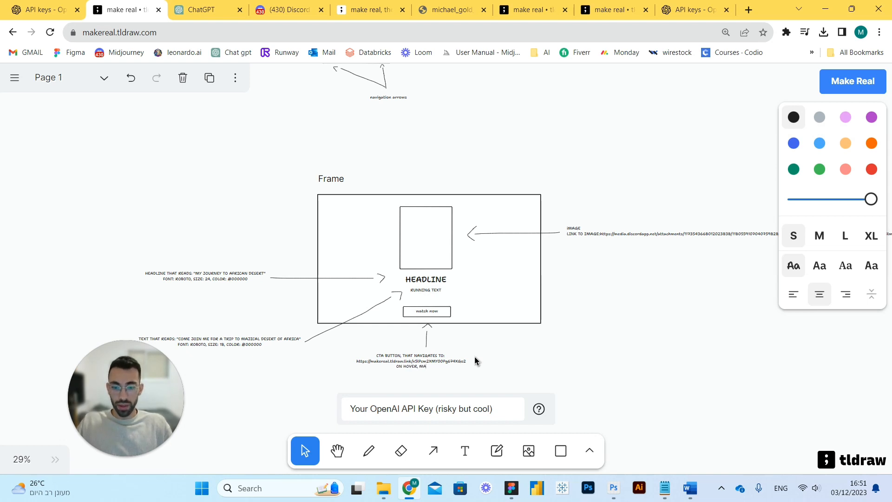
type("KE THE BUTTON")
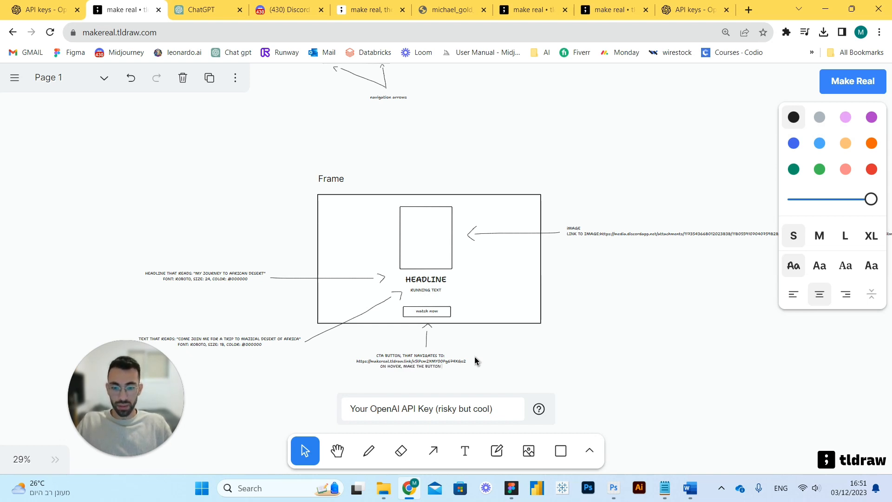
key("BackSpace")
key("BackSpace")
key("BackSpace")
key("BackSpace")
key("BackSpace")
key("BackSpace")
key("BackSpace")
key("BackSpace")
key("BackSpace")
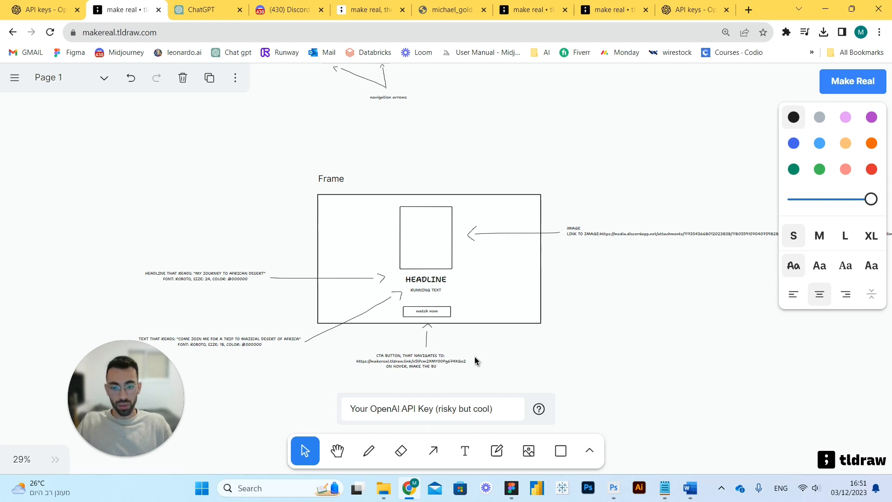
key("BackSpace")
type("A DROP")
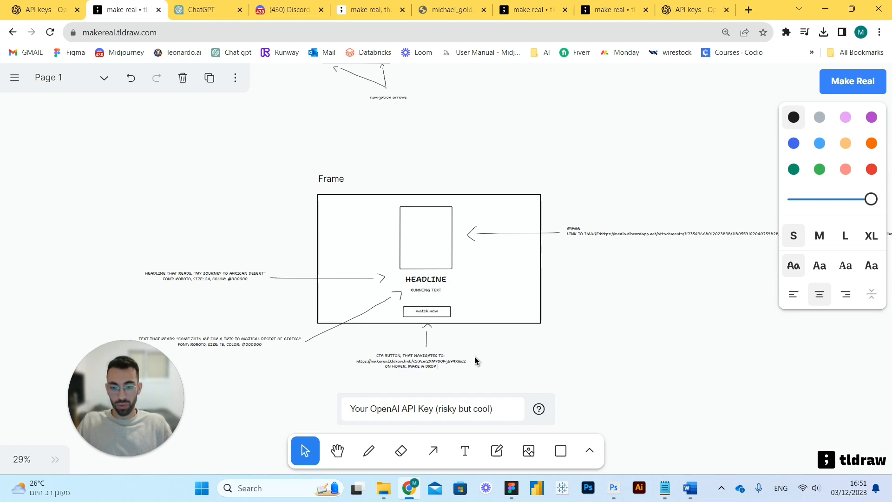
type(" SHADOW EFFECT")
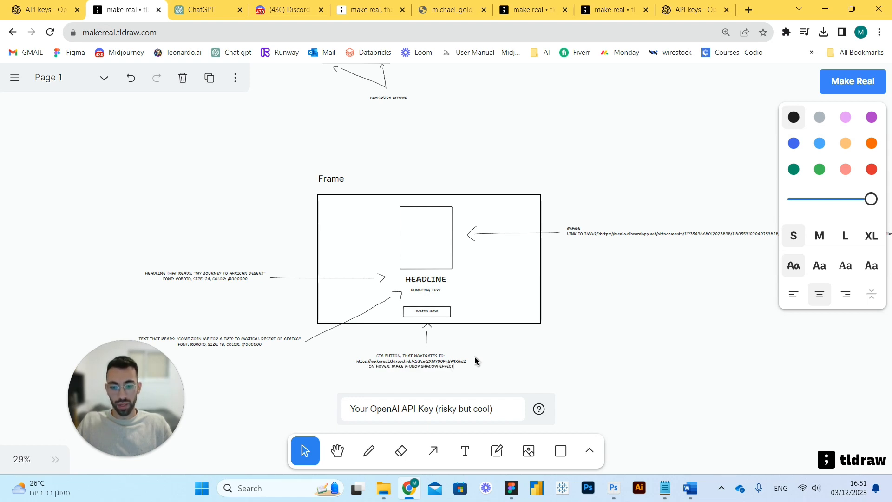
Move the CTA note slightly right so it sits centred beneath the button's arrow, and deselect it.
key("Escape")
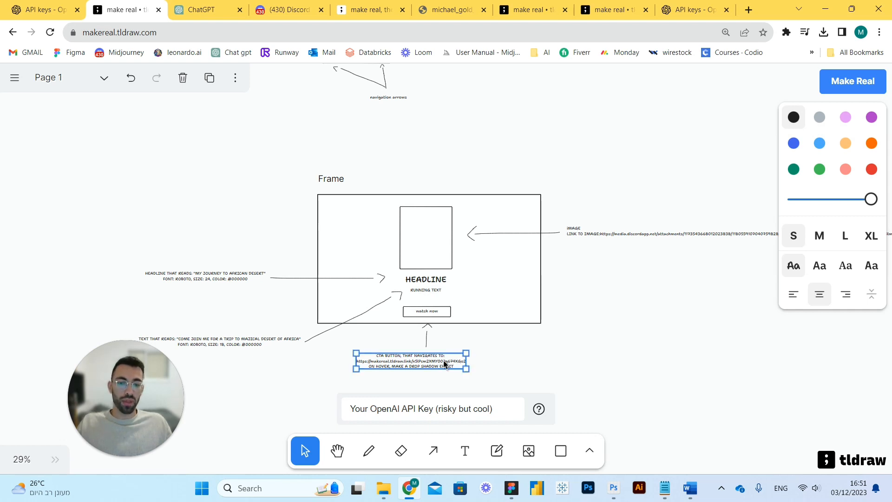
left_click_drag(443, 360, 455, 360)
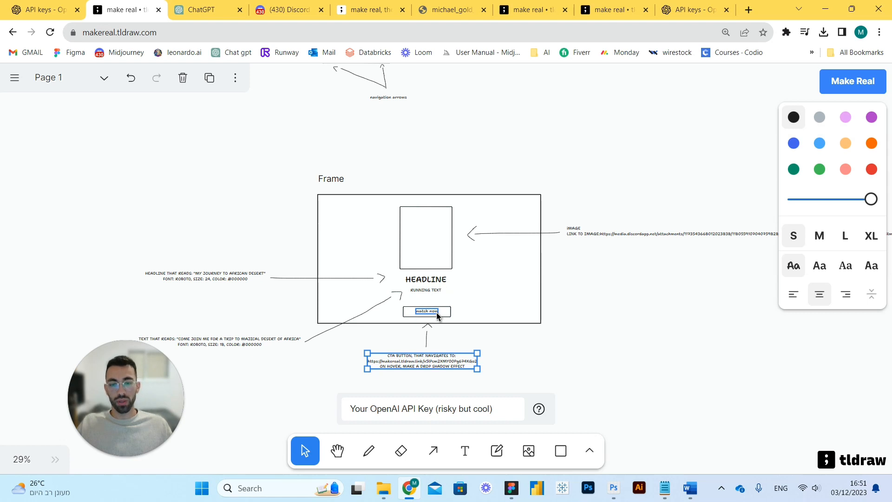
left_click(445, 165)
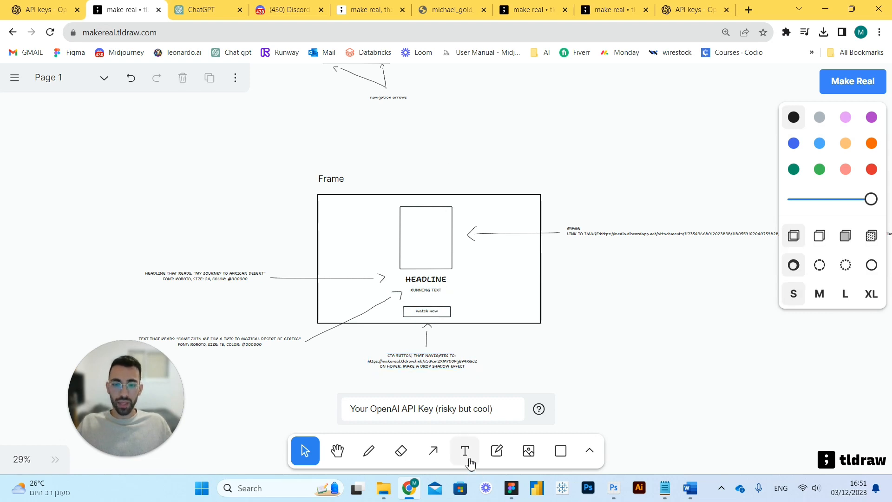
Add a fourth line to the CTA note reading "BUTTON COLOR: BROWN".
scroll(285, 350, "down", 3)
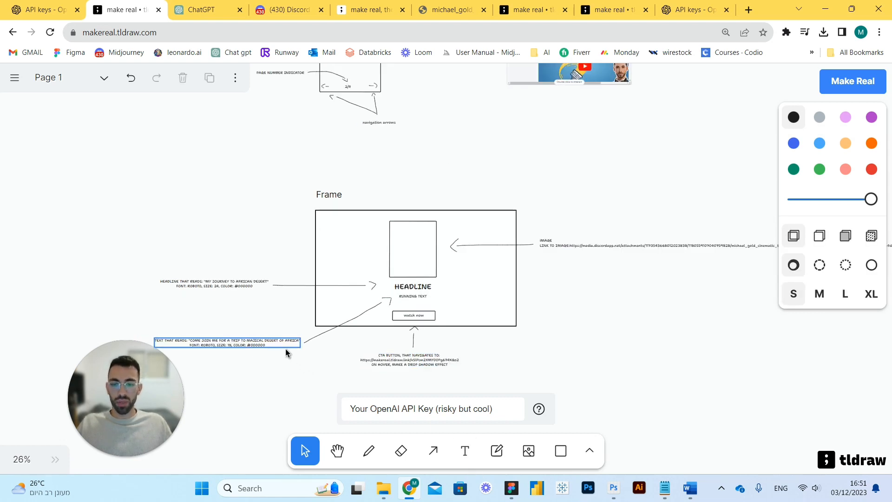
scroll(364, 352, "up", 2)
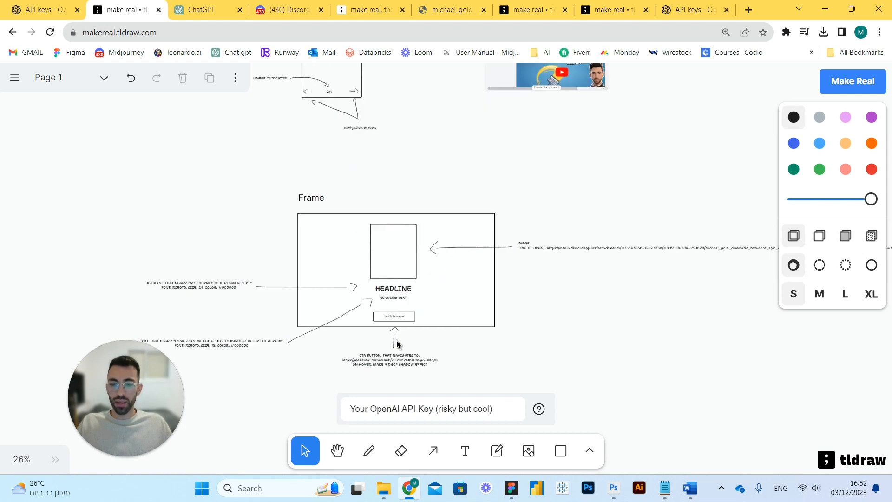
left_click(367, 354)
left_click(367, 355)
left_click(360, 355)
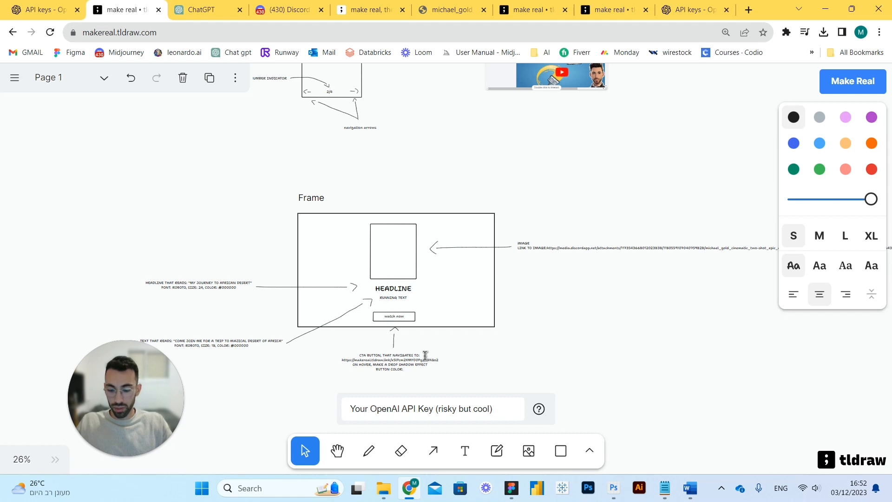
type("N")
key("Escape")
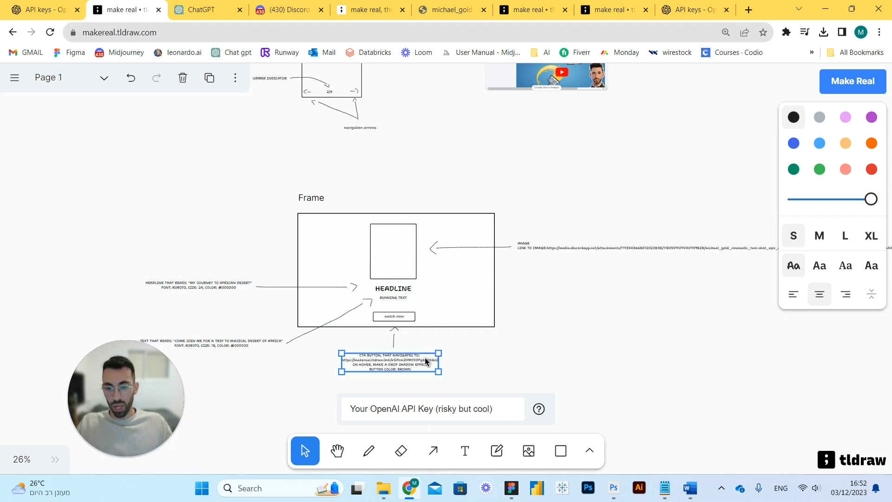
Extend the CTA note's button color line with ", TEXT COLOR WHITE, SIZE 20, ROBOTO".
double_click(414, 370)
left_click(413, 368)
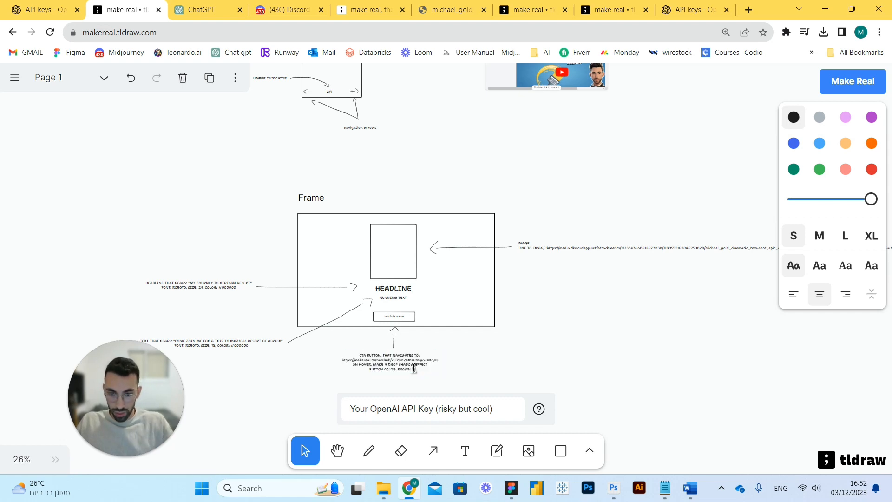
type(",")
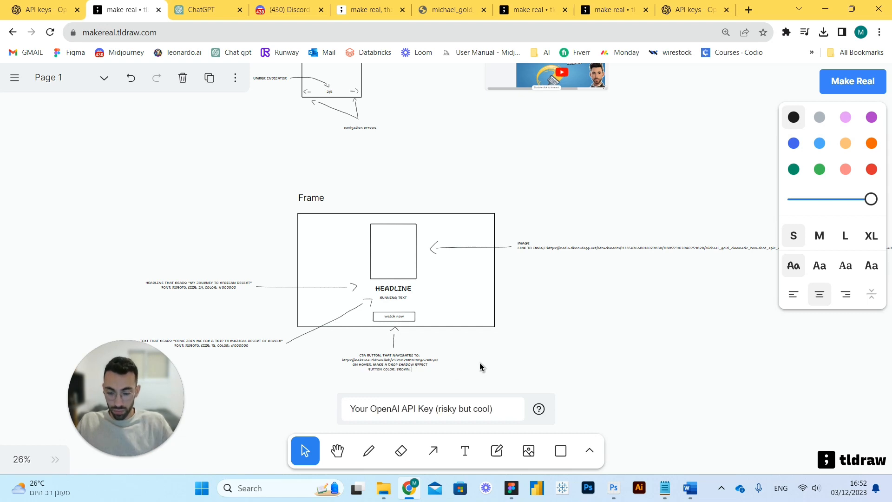
type(" TEXT COLOR WHITE")
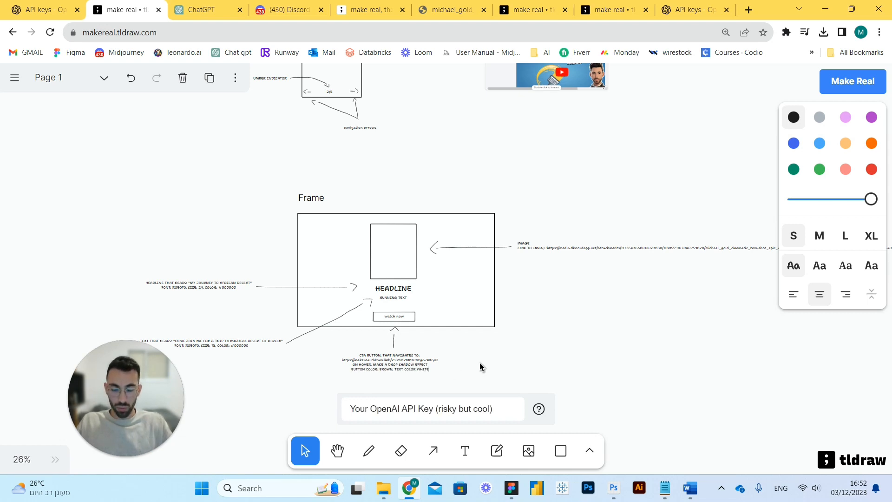
type(", SIZ")
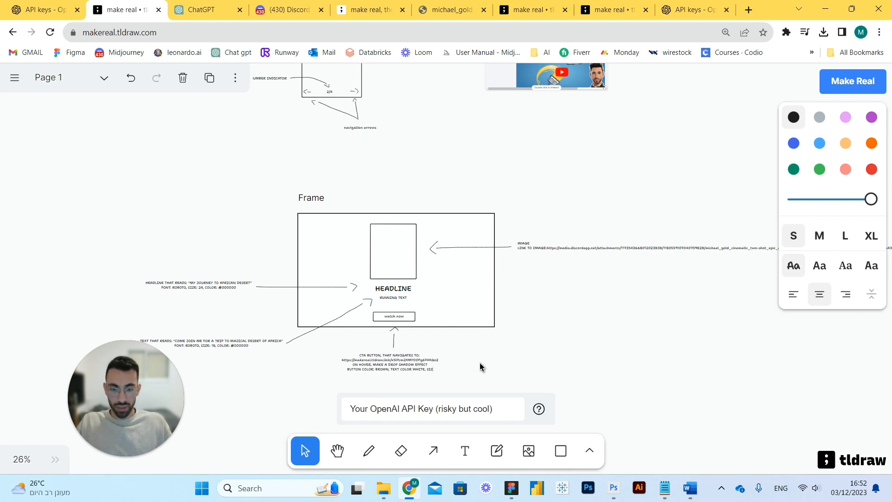
type("E 20, ROBOTO")
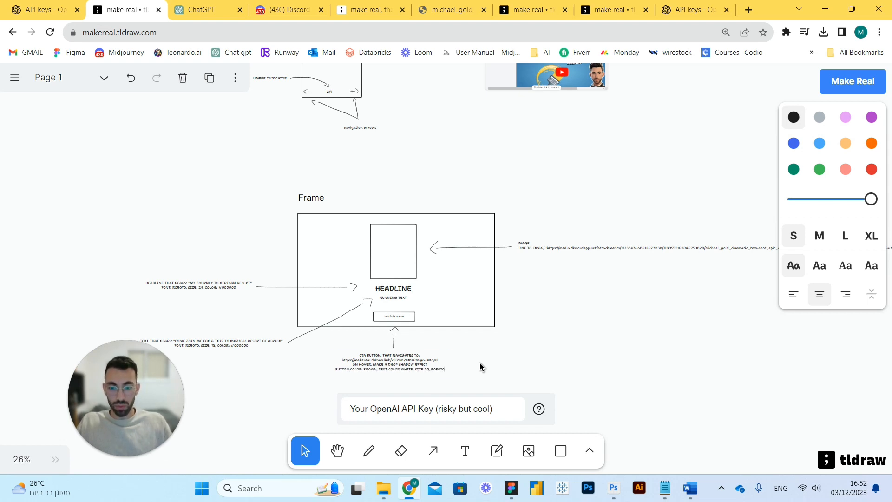
key("Escape")
Add a text note below the CTA note reading "THIS IS PAGE WITH THE FOLLOWING COMPONENTS:".
scroll(397, 265, "down", 1)
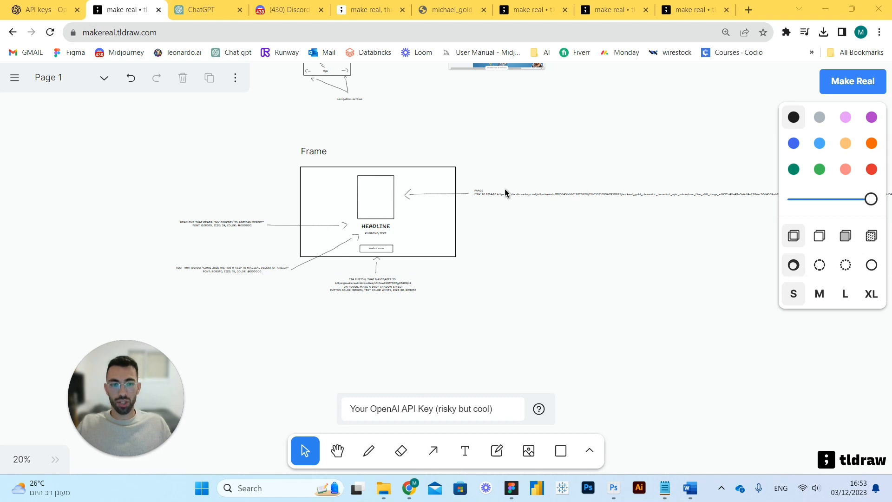
scroll(334, 222, "up", 1)
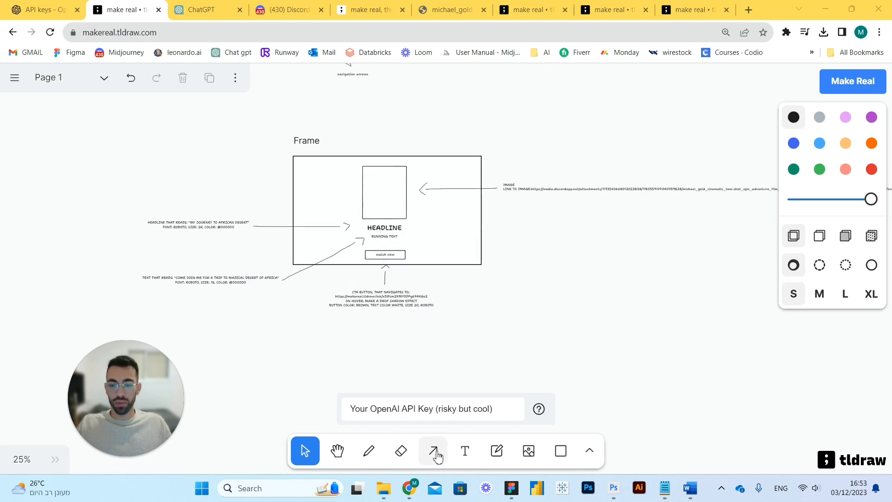
left_click(465, 450)
scroll(298, 341, "up", 1)
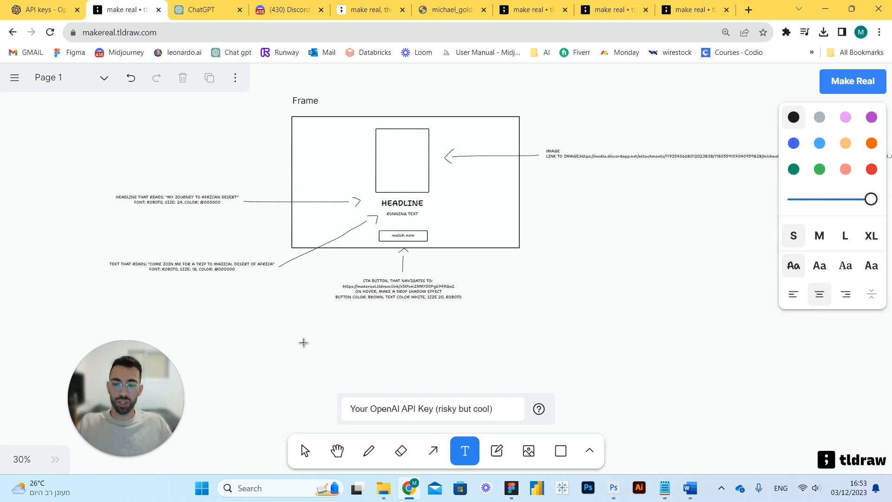
left_click(301, 330)
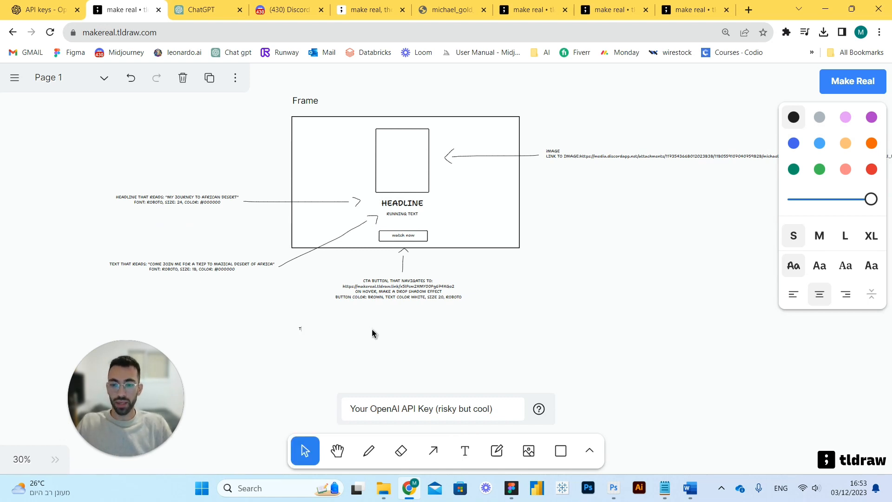
type("THIS IS P")
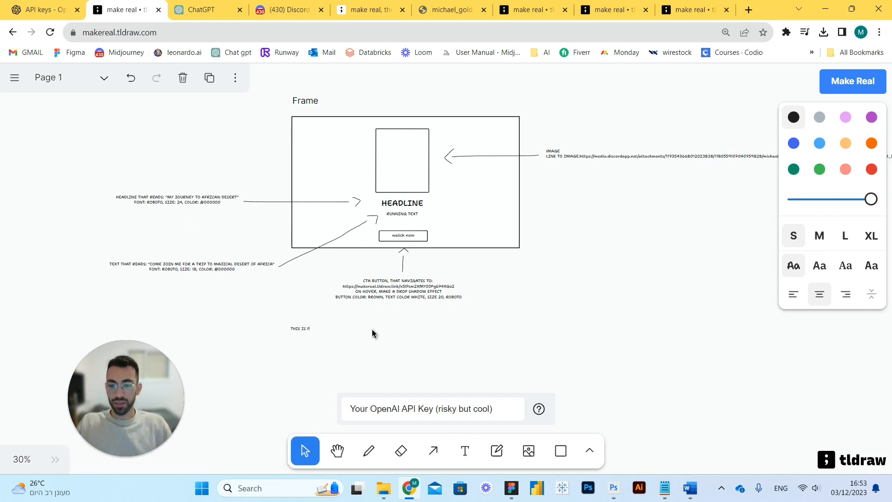
type("AGE WITH")
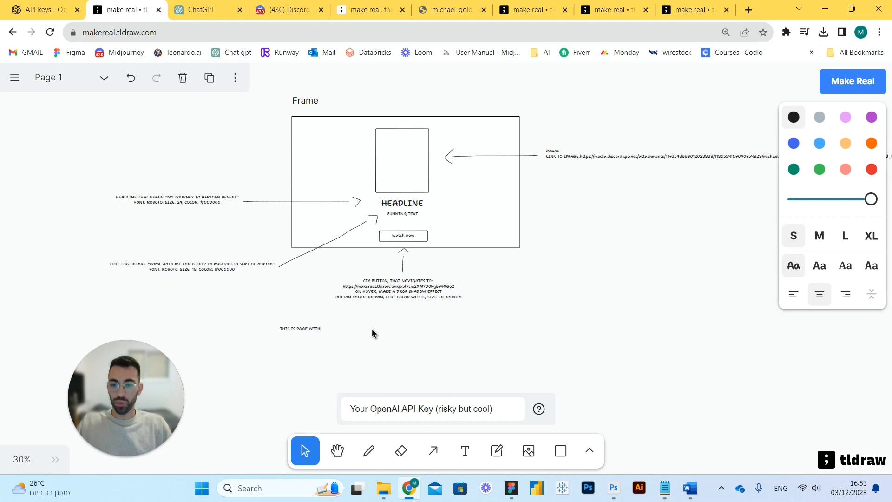
type(" THE FOLLOWING")
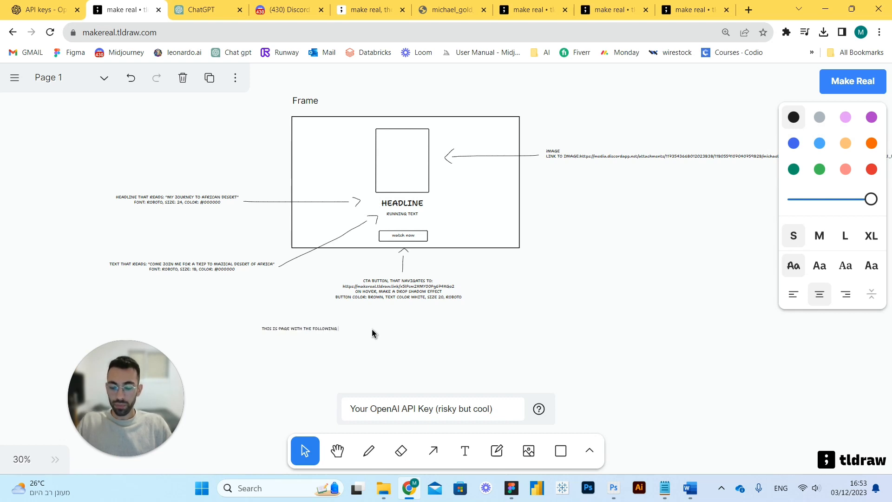
type(" ICOMPONENTS:")
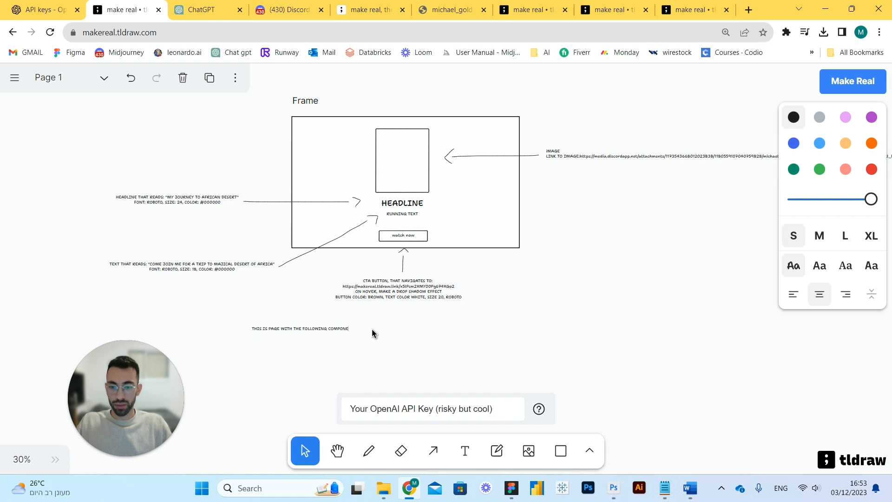
Add three lines to the components note: "ON TOP, AN IMAGE", "BELOW, A HEADLINE" and "BELOW, A RUNNING TEXT".
key("Return")
type("ON TOP")
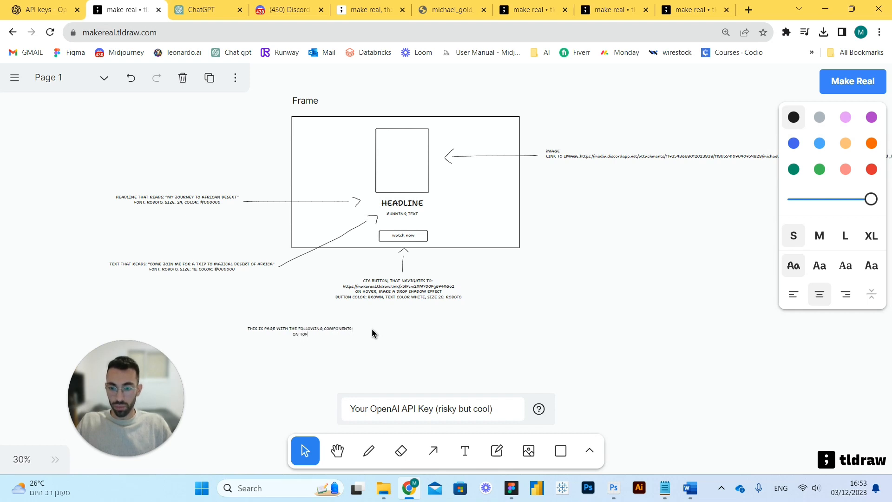
type(", AN IMAGE")
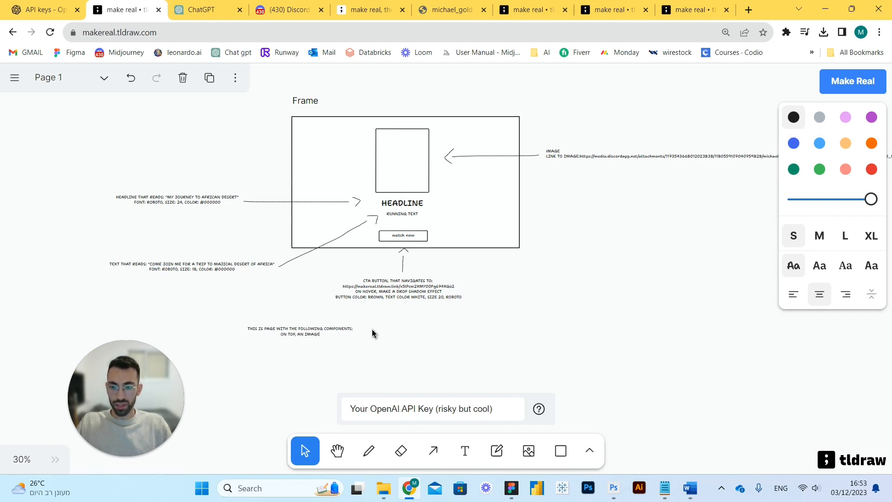
key("BackSpace")
type("BELOW, A HEADLINE")
key("Return")
type("BELOW, A")
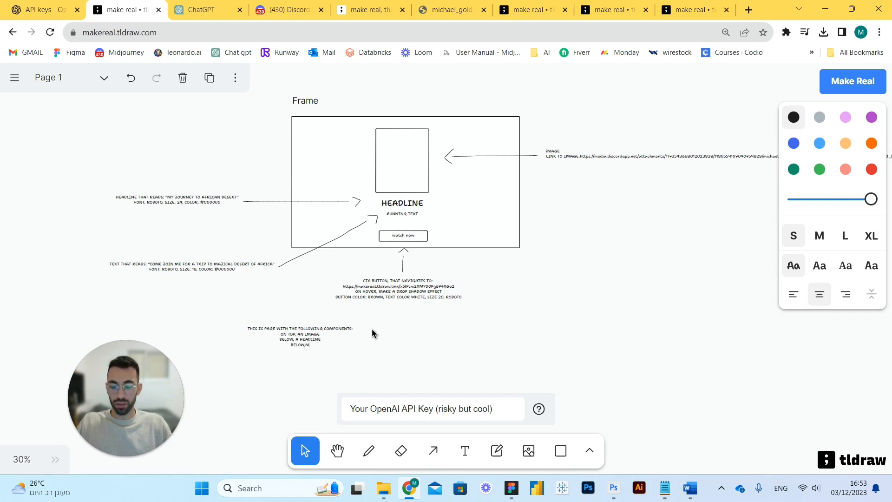
type(" RUNNING TEXT")
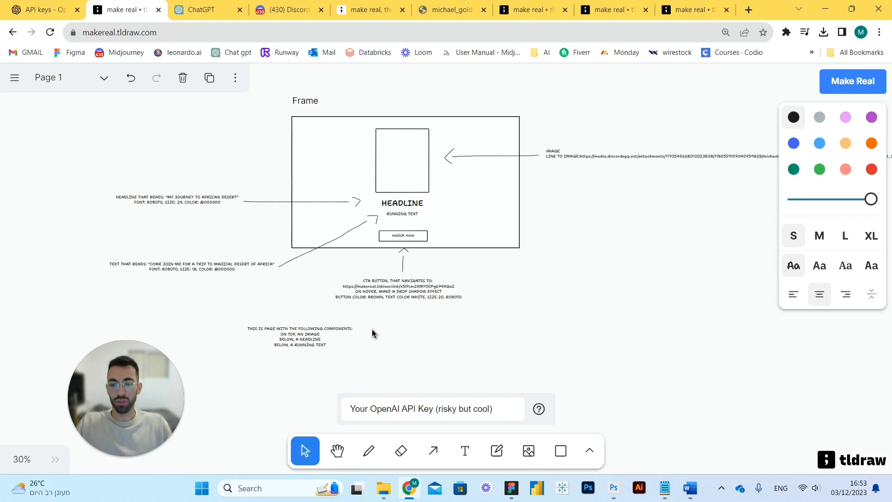
Extend the components note with the lines "LAST IS THE CTA BUTTON" and "MARGINS BETWEEN ELEMENTS IS 50PX".
type("LAST IS T")
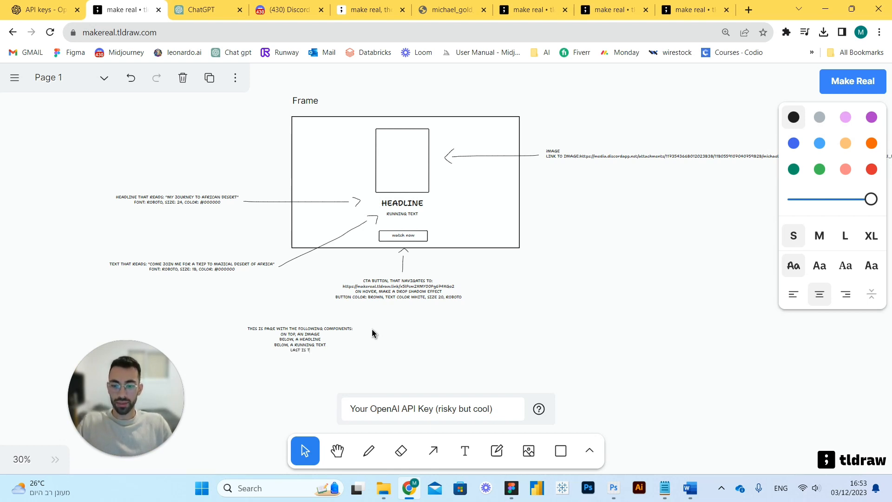
type("HE CTA BUTTON ")
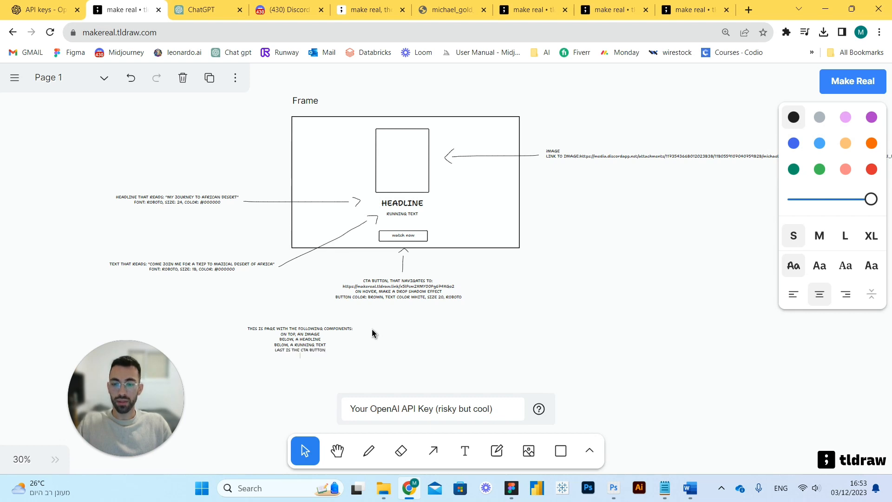
type("MARGINS BET")
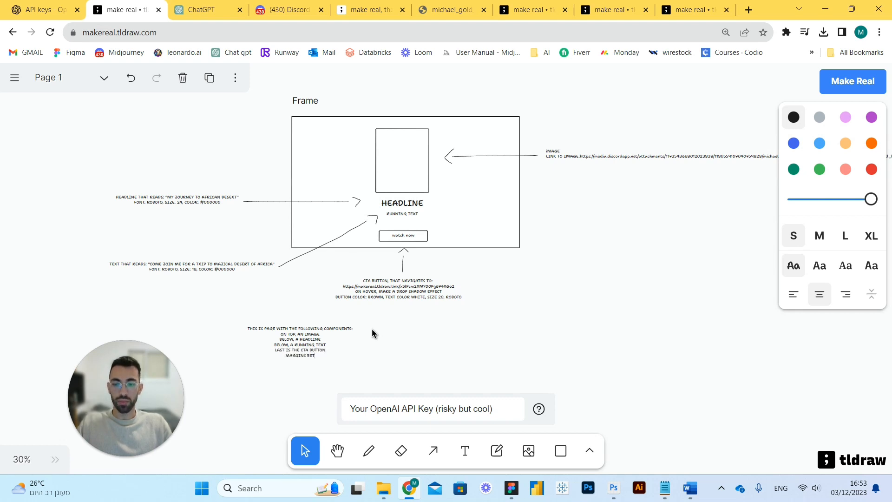
type("WEEN ELEMENTS IS")
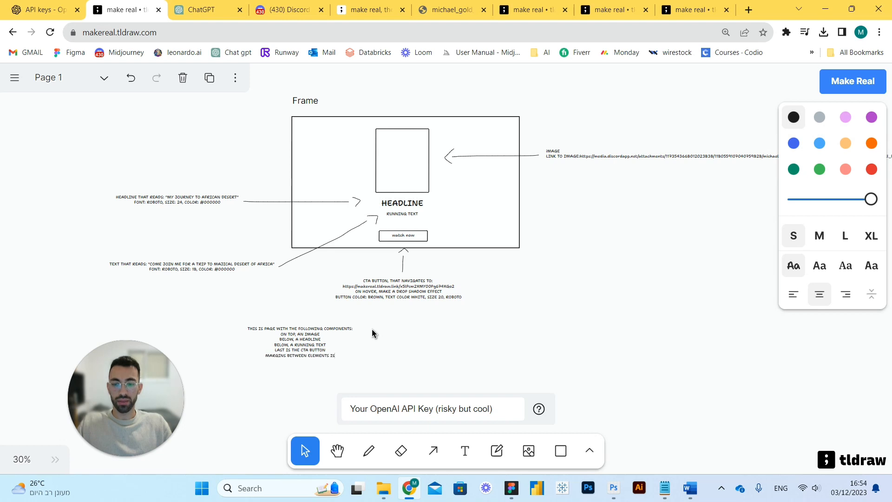
type(" 50")
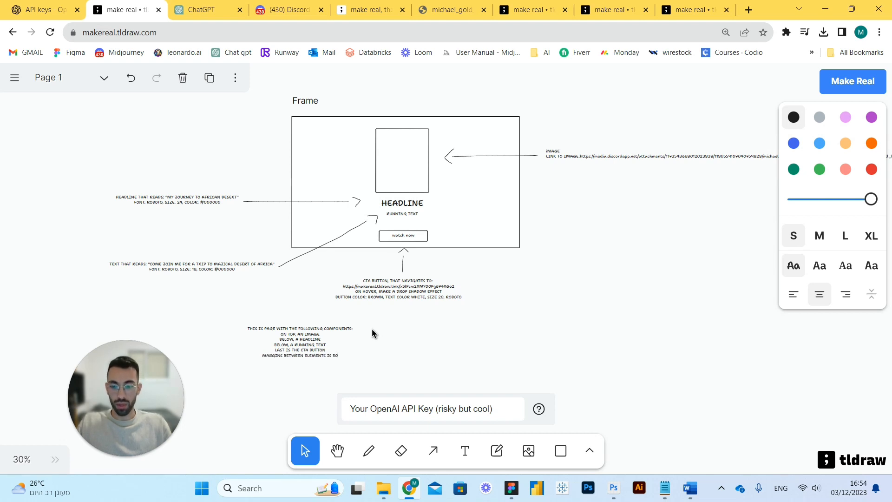
type("PX")
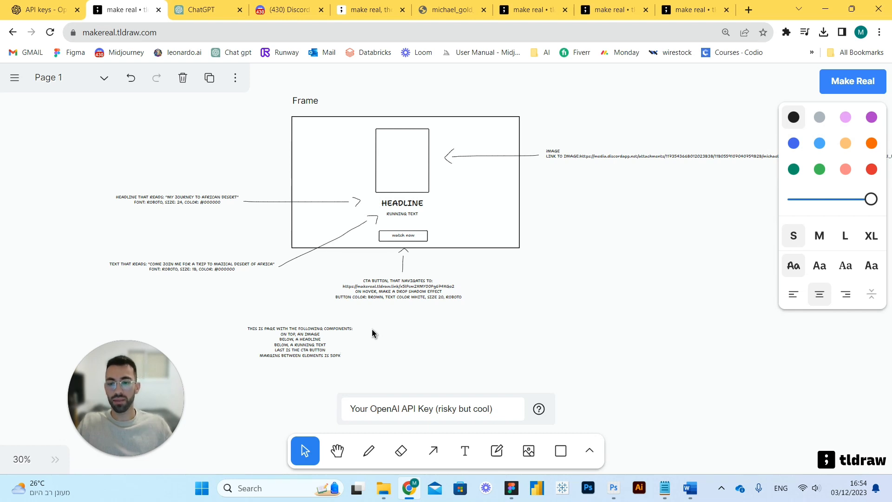
Left-align the components note and move it above the wireframe frame.
scroll(321, 355, "up", 3)
scroll(321, 393, "down", 1)
left_click(321, 393)
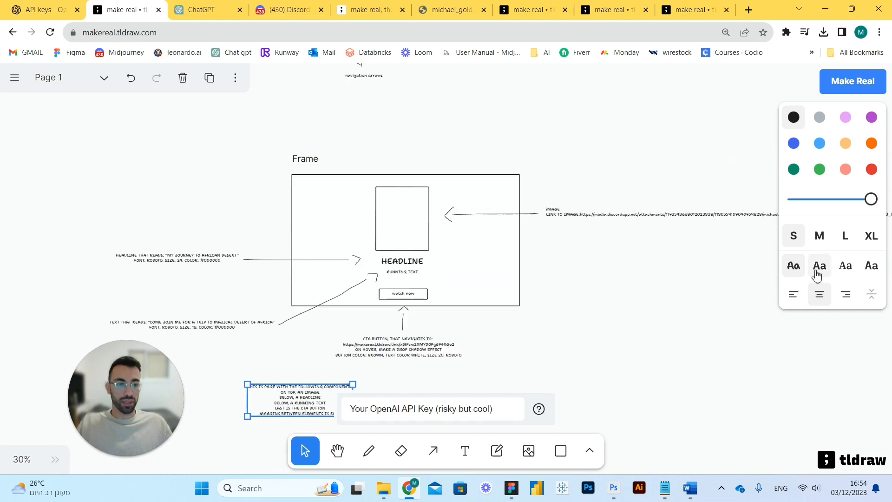
left_click(794, 295)
left_click_drag(324, 396, 444, 144)
Add a final line to the components note reading "THE BACKGROUND COLOR IS A GRADIENT MOVING FROM WHITE TO SILVER, SLEEK STYLE".
scroll(361, 200, "down", 1)
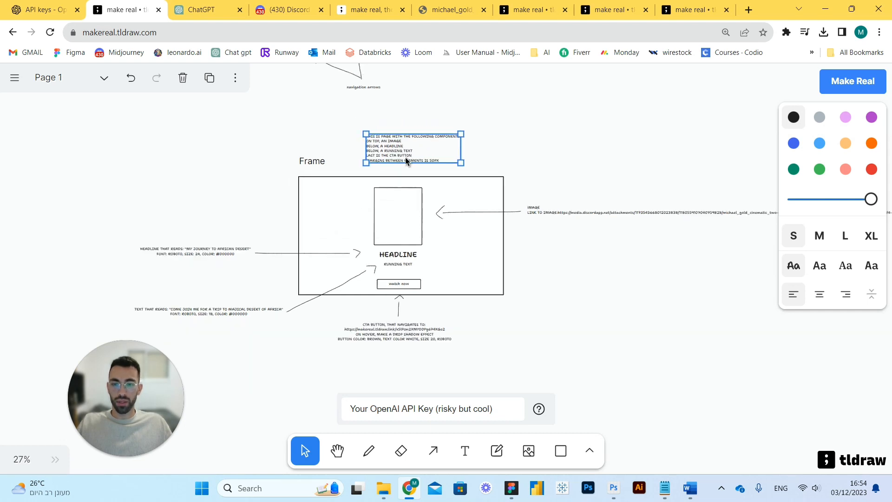
double_click(406, 157)
left_click(447, 161)
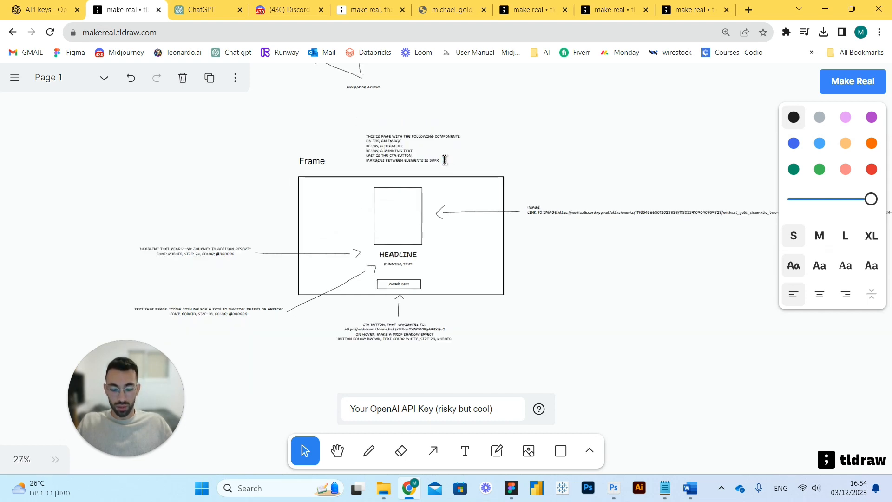
key("Return")
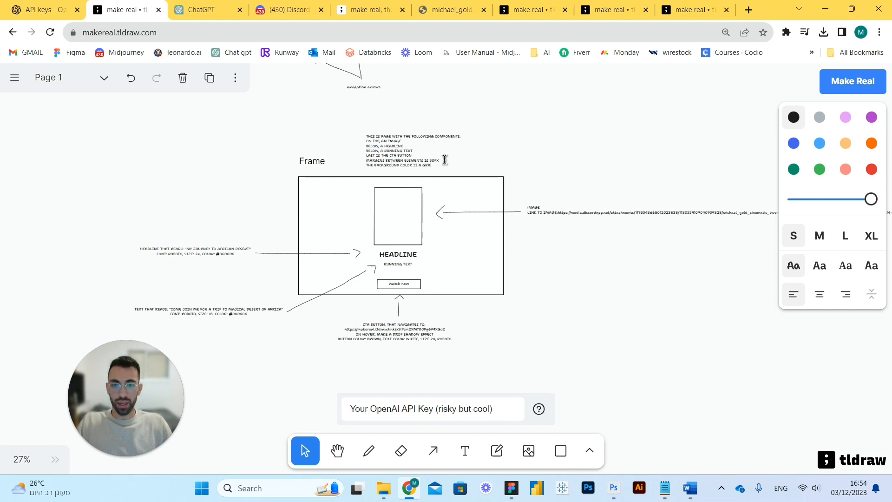
type("THE BACKGROUND COLOR IS A GRADIENT MO")
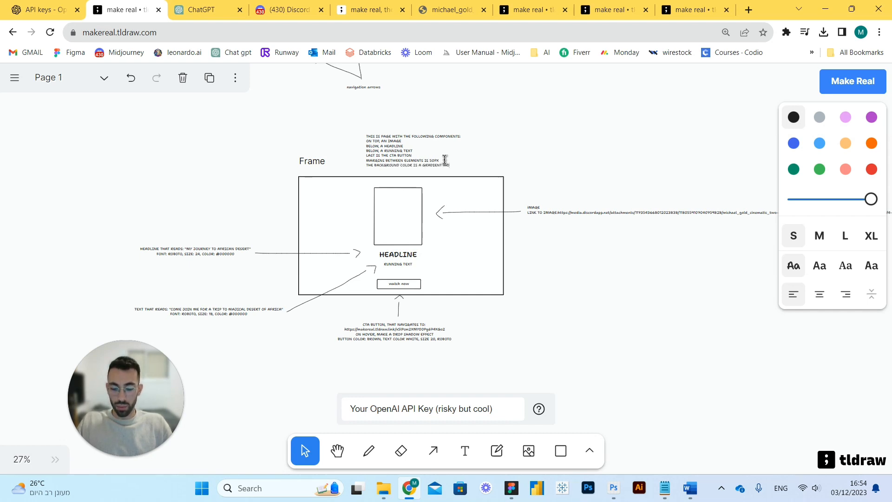
type("VING FROM WHITE TO SILVER, S")
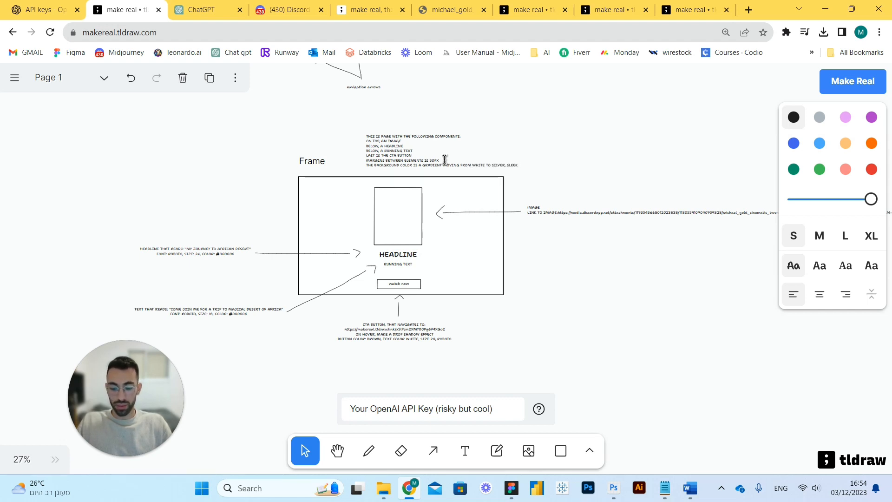
type("LE")
key("Escape")
Select the whole annotated wireframe with its notes, paste the OpenAI API key, and generate the page with Make Real.
mouse_move(152, 135)
left_mouse_down()
mouse_move(576, 293)
mouse_move(682, 361)
left_mouse_up()
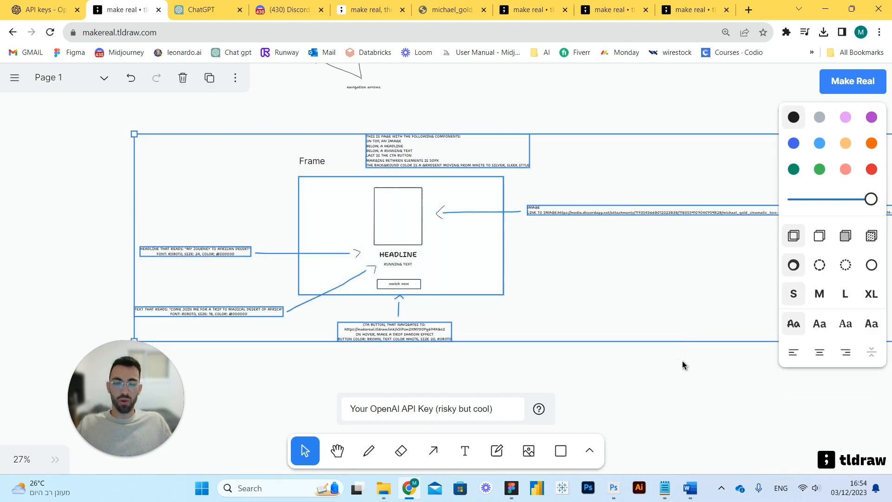
left_click(453, 404)
key("ctrl+v")
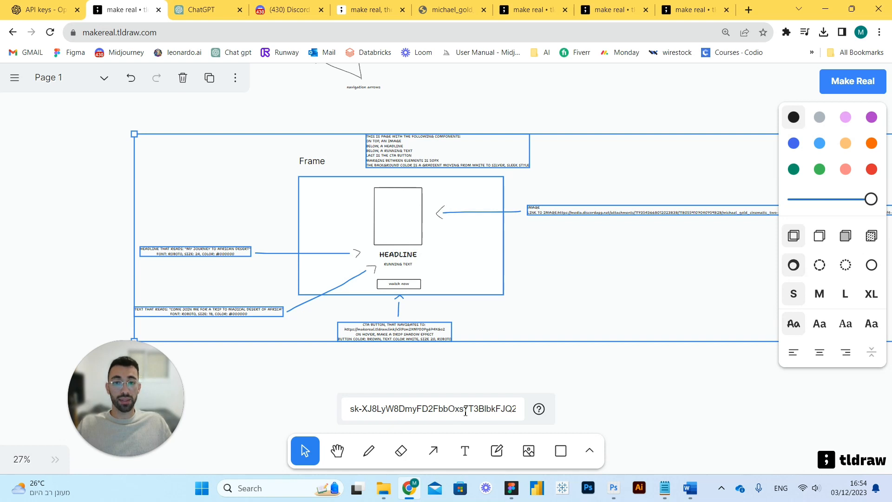
left_click(864, 86)
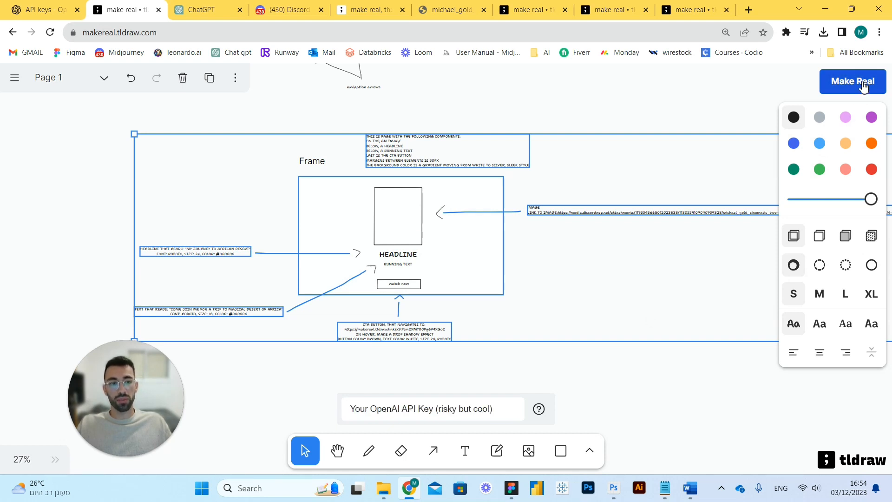
Move the generated page preview close to the wireframe, below the image link note, and view it up close.
scroll(342, 223, "down", 4)
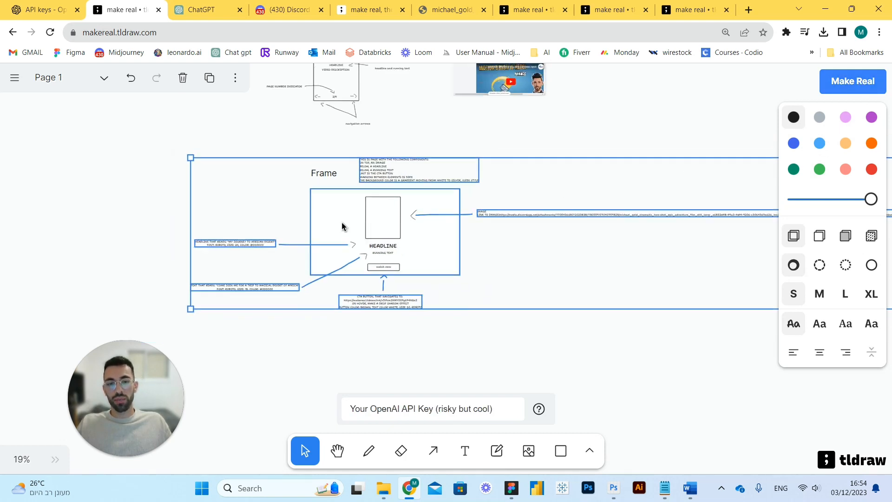
scroll(342, 227, "down", 1)
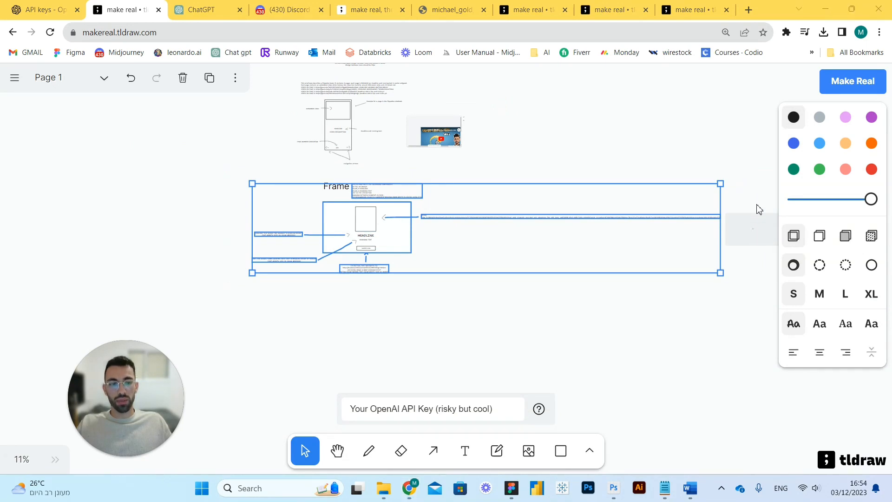
left_click(608, 319)
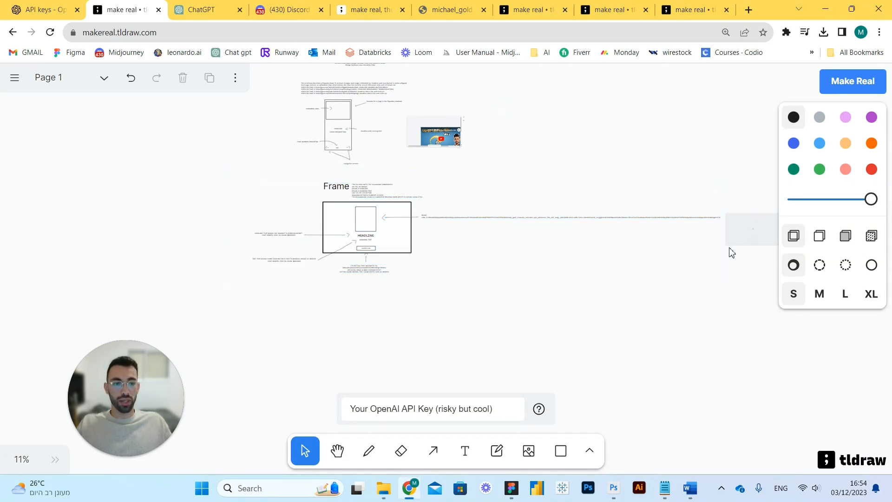
scroll(707, 233, "down", 1)
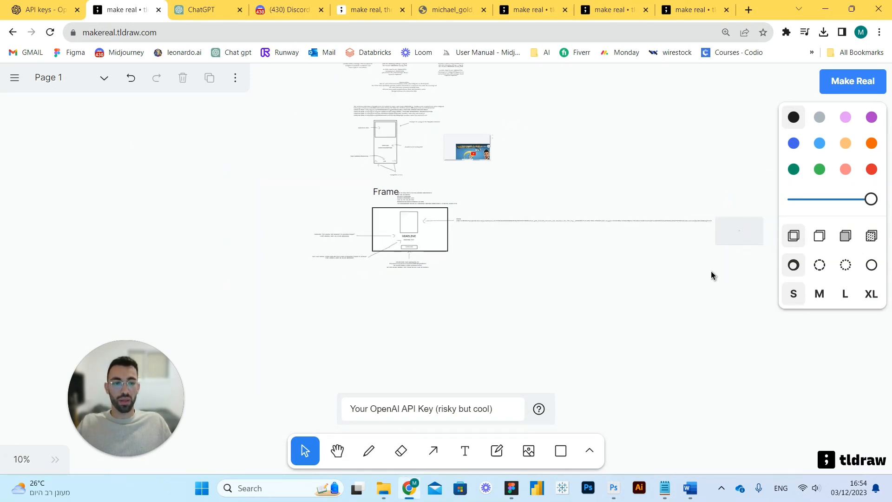
scroll(502, 284, "down", 2)
scroll(739, 267, "up", 4)
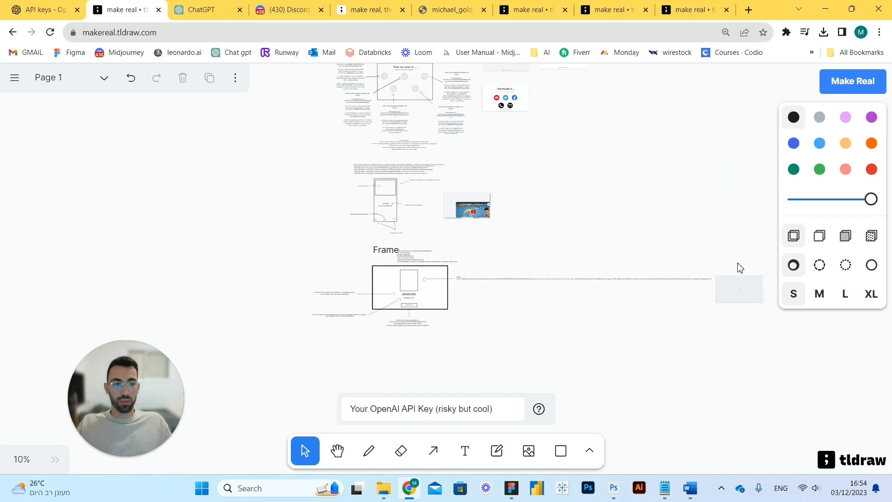
left_click(727, 299)
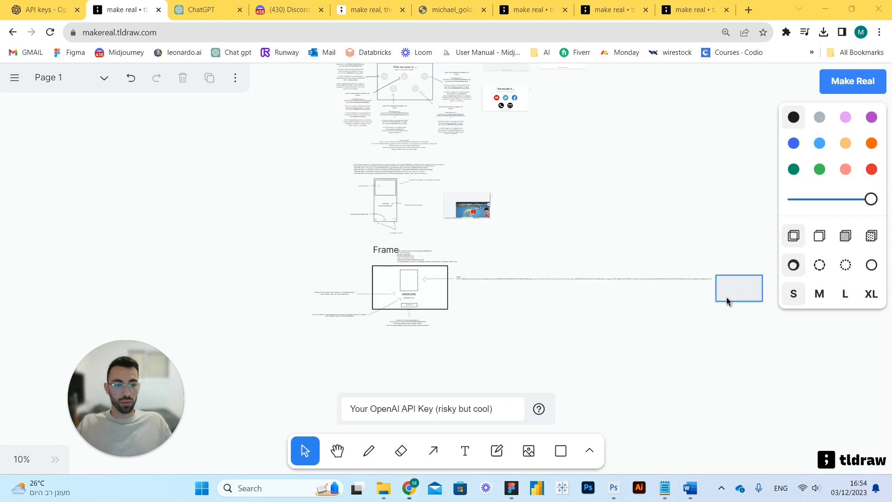
left_click_drag(727, 299, 492, 330)
scroll(517, 327, "up", 2)
scroll(457, 327, "up", 4)
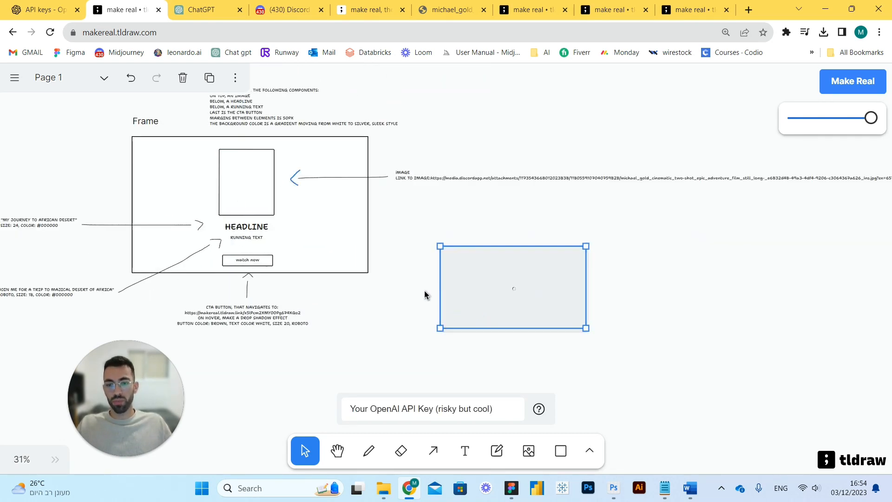
scroll(554, 310, "up", 3)
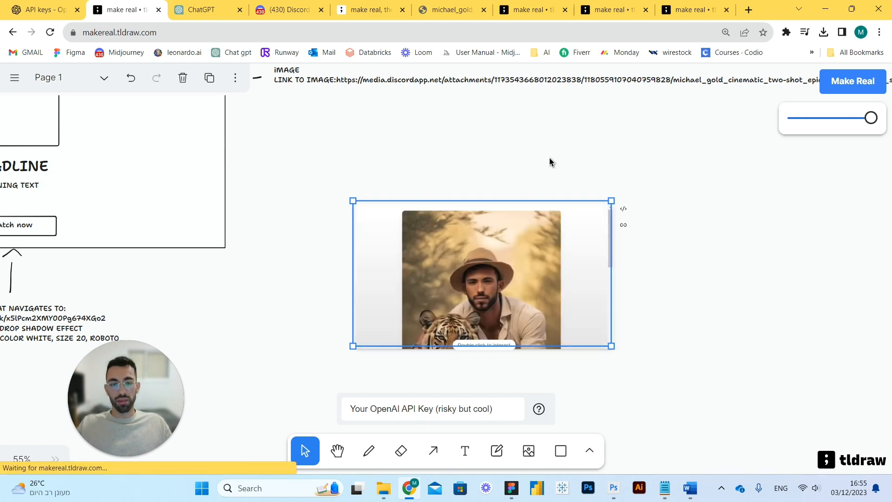
Copy the generated page preview's link and open it in a new browser tab.
left_click(625, 214)
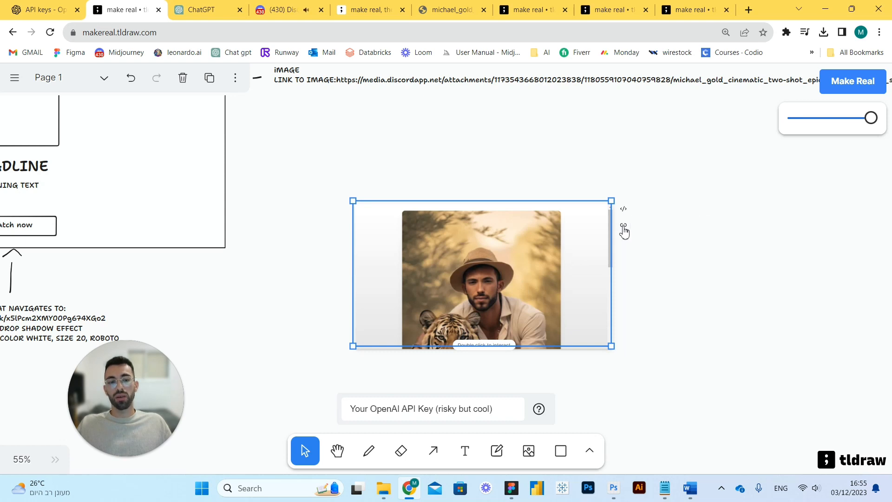
left_click(624, 230)
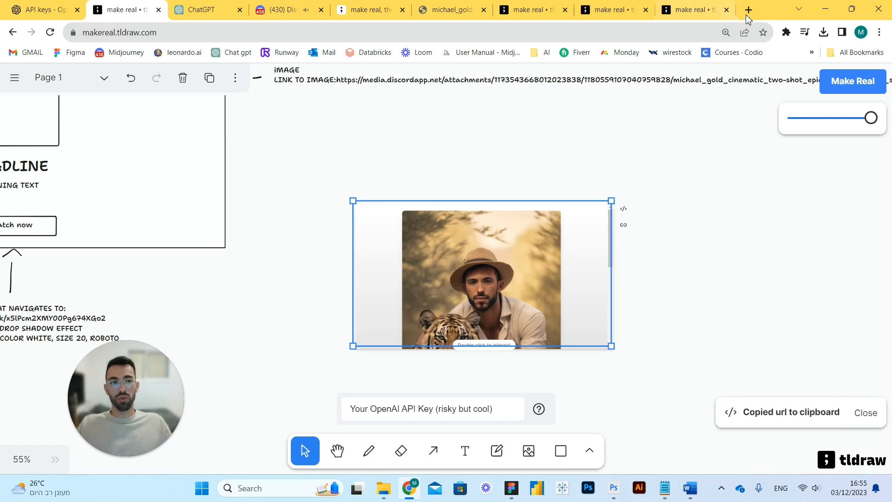
left_click(748, 16)
key("ctrl+v")
key("Return")
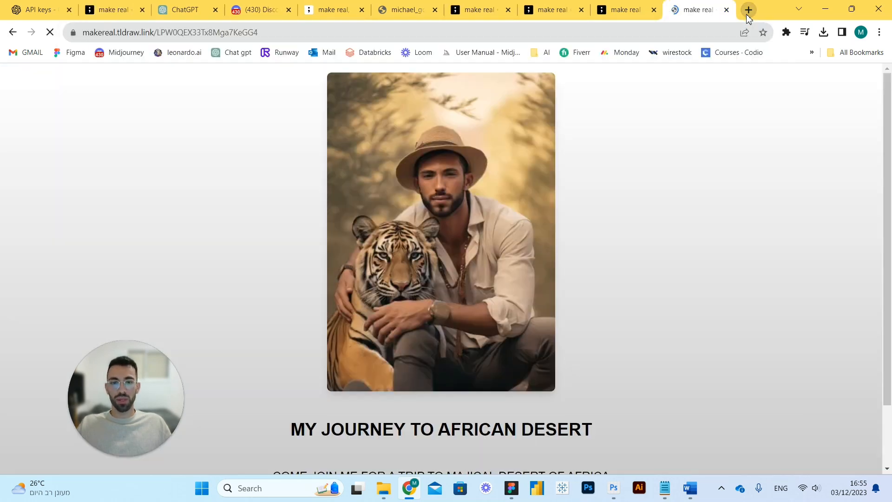
Examine the generated page's headline, running text and background gradient.
scroll(534, 179, "down", 2)
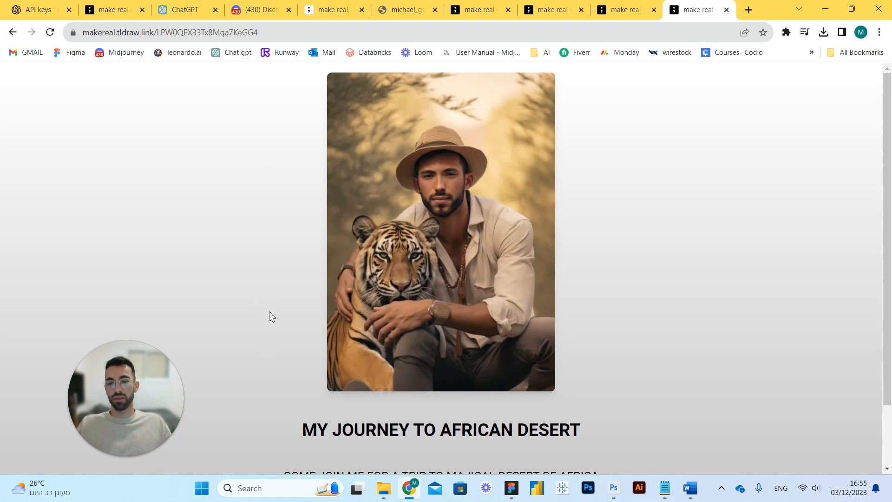
scroll(423, 275, "down", 2)
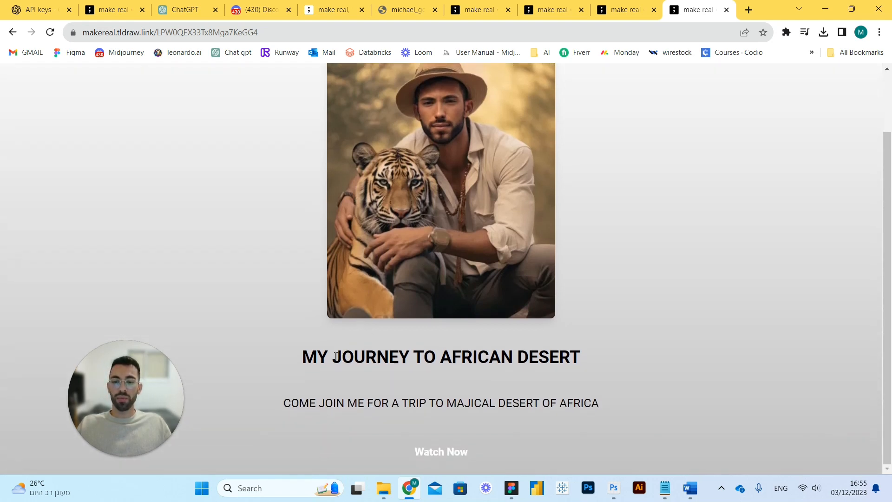
left_click_drag(291, 361, 582, 357)
left_click(423, 360)
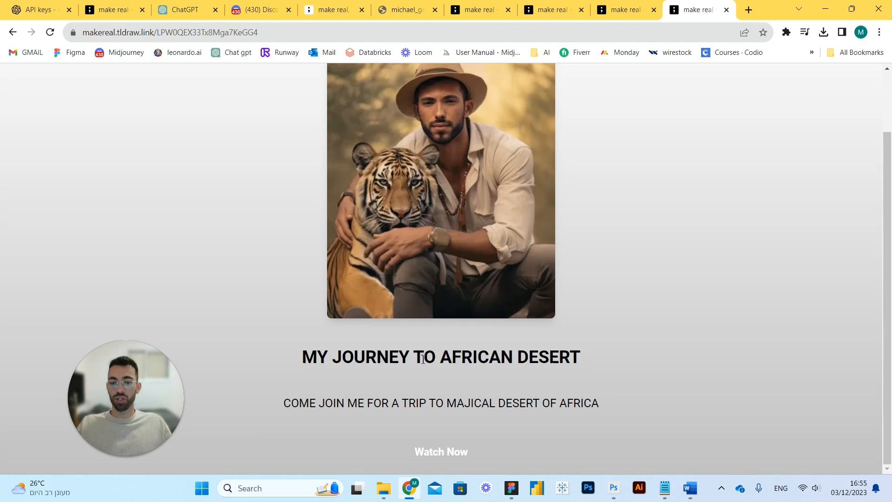
left_click_drag(281, 404, 608, 401)
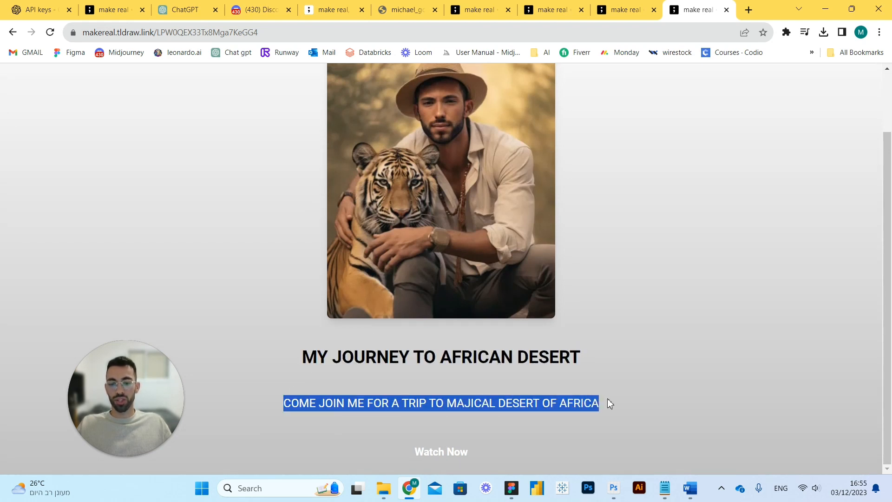
Test where the page's Watch Now button leads, and close the page to return to the canvas.
left_click(427, 463)
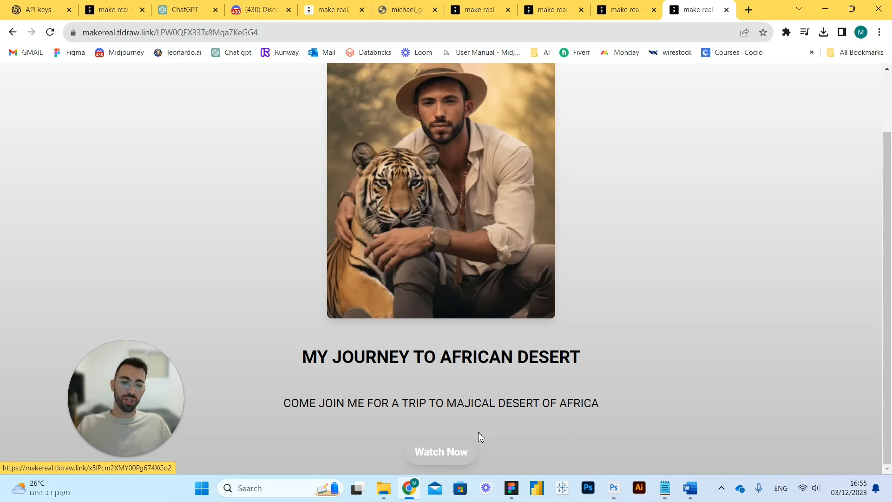
left_click(444, 456)
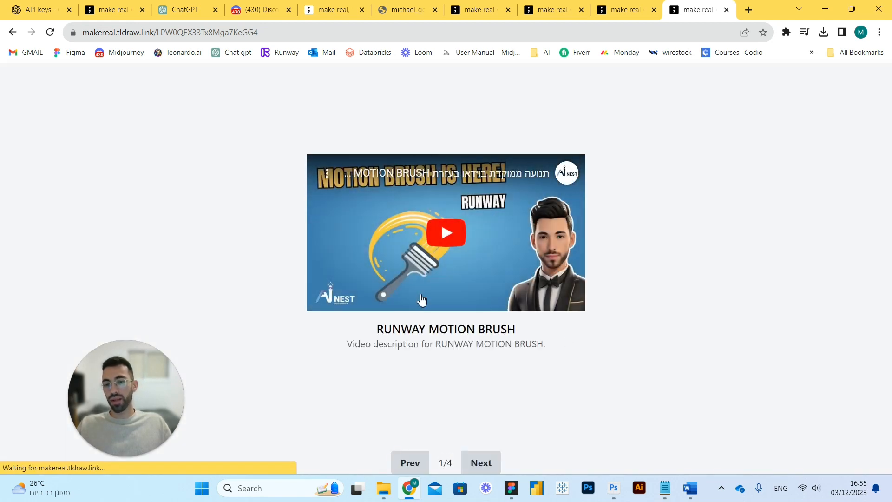
left_click(726, 11)
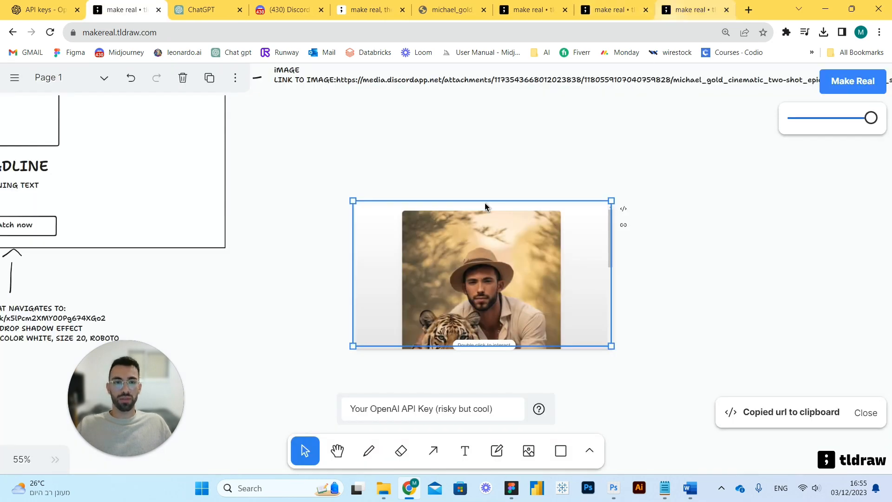
Insert "colored brown" after "CTA BUTTON" in the first line of the note below the wireframe.
left_click(489, 164)
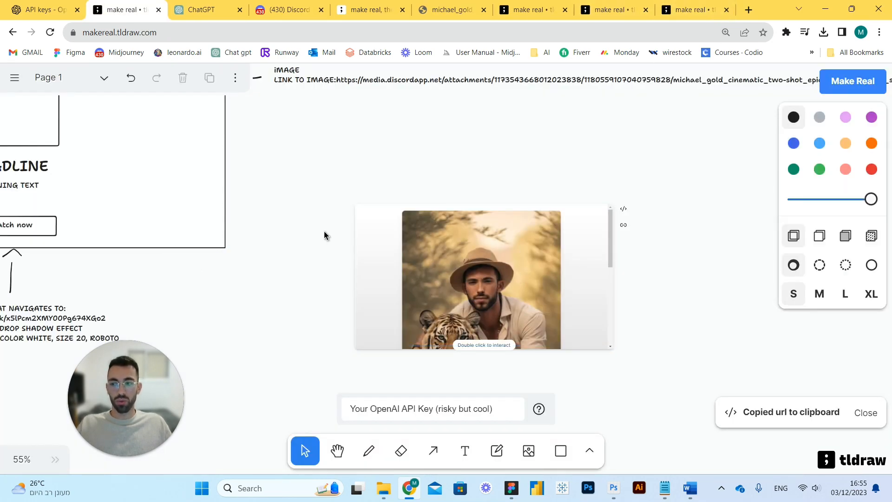
scroll(467, 230, "down", 5)
scroll(139, 290, "up", 5)
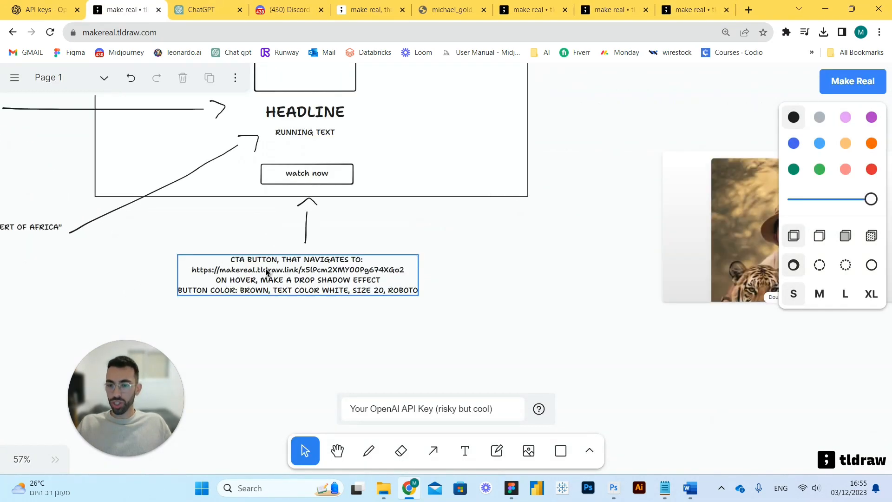
double_click(259, 265)
left_click(266, 262)
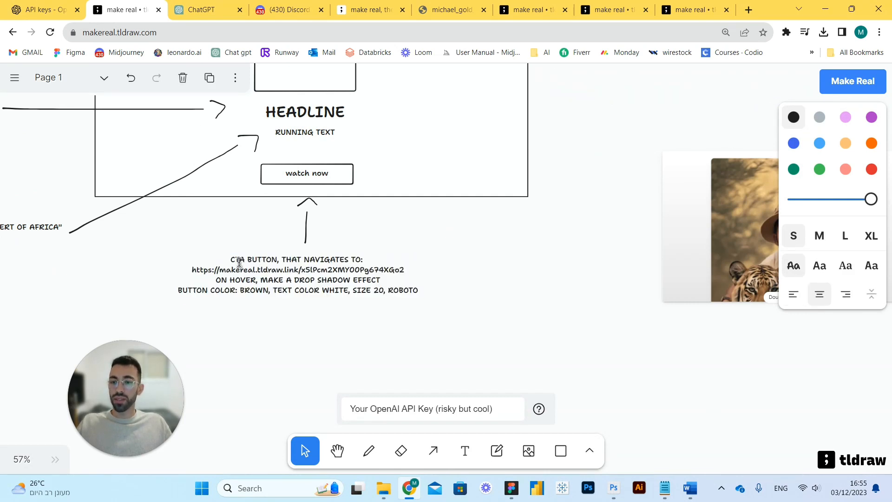
left_click(278, 259)
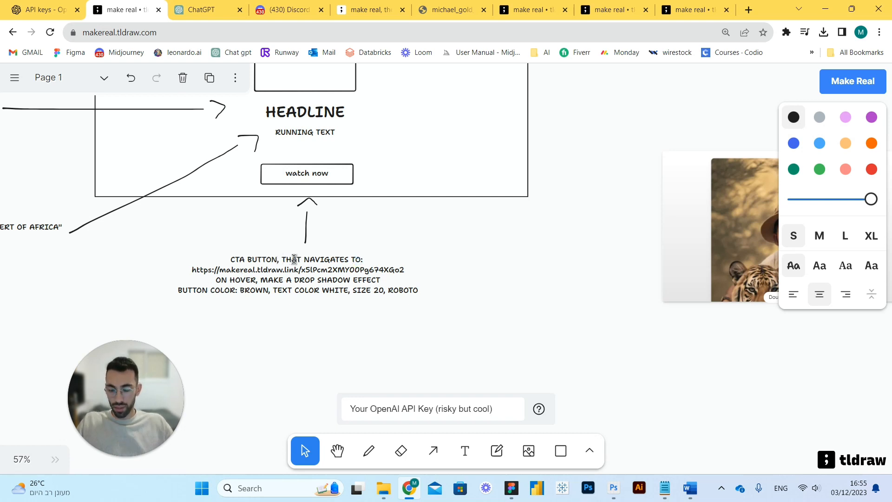
key("BackSpace")
type("colored")
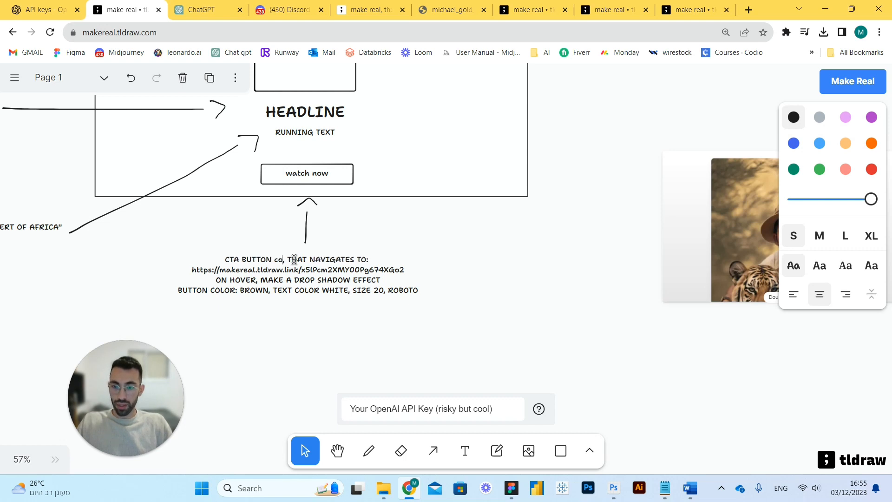
type(" brown,")
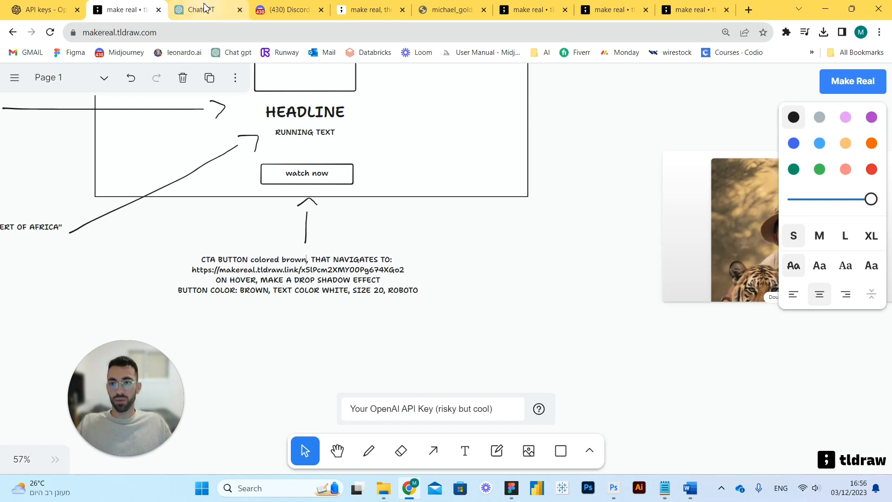
Search the web in a new tab for "brown hex code" and copy the code 964B00.
left_click(748, 9)
type("b")
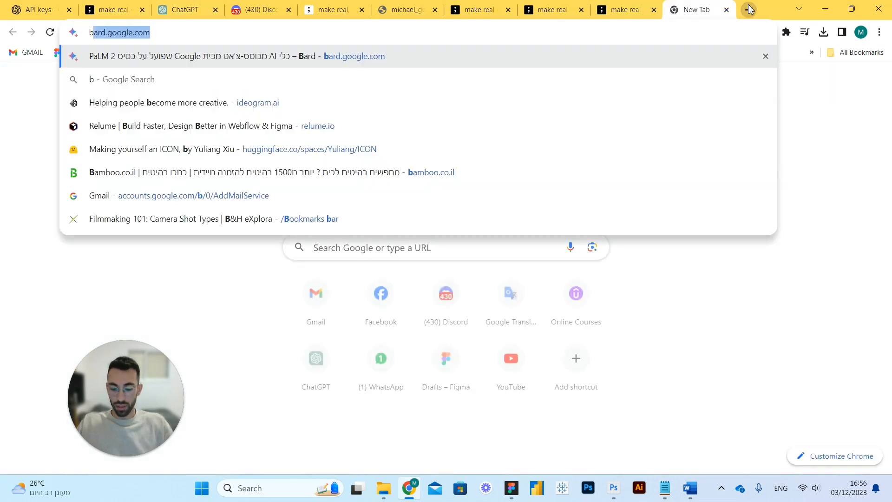
type("rown hex code")
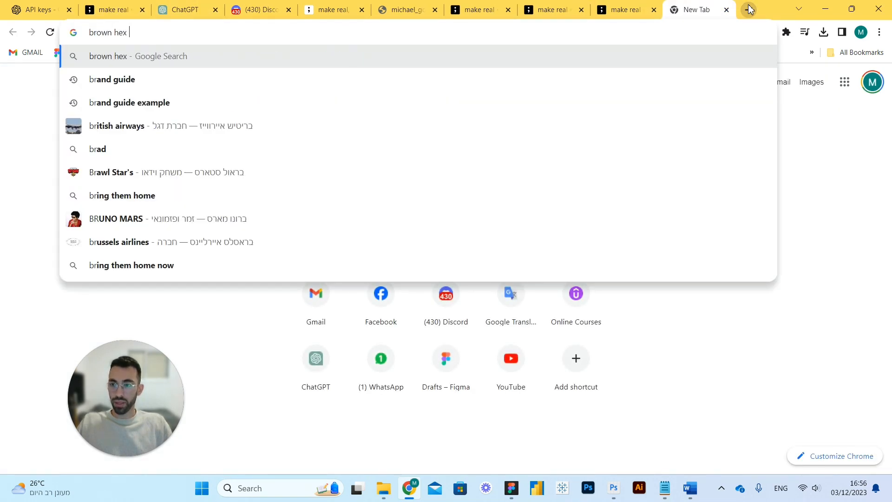
key("Return")
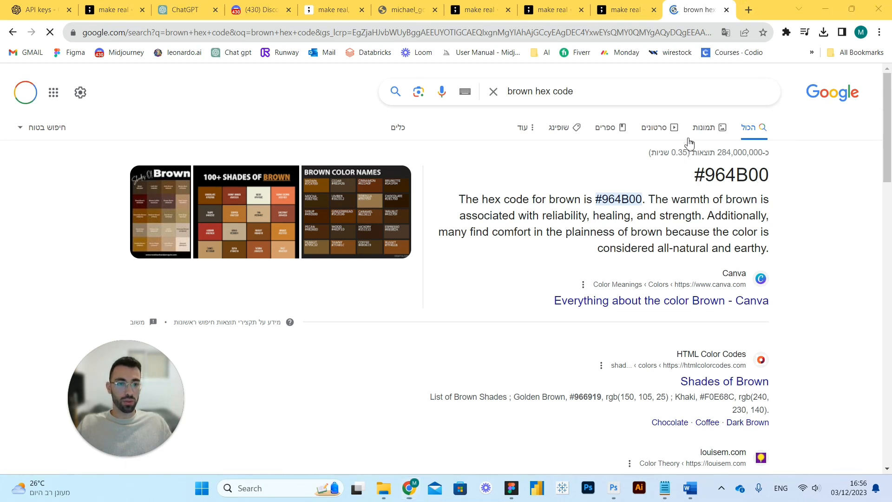
double_click(700, 178)
left_click_drag(701, 178, 770, 177)
key("ctrl+c")
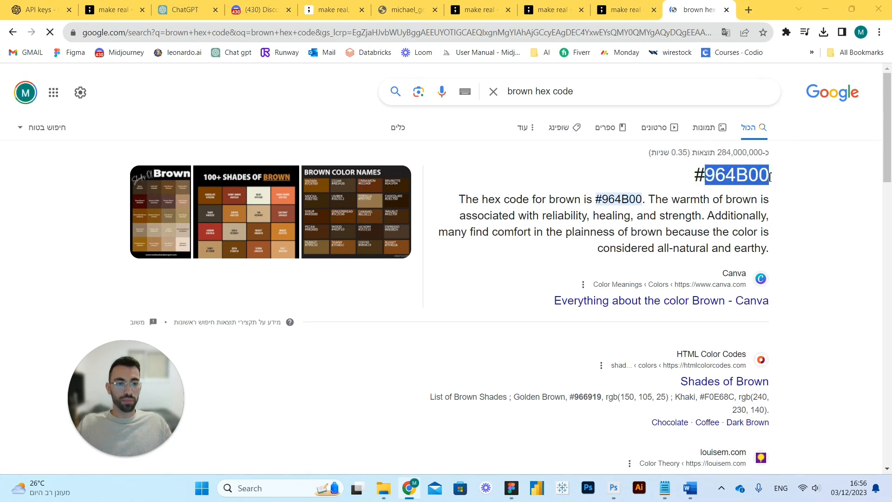
In the CTA button note, replace "brown" with "#964B00" in the first line and delete "BUTTON COLOR: BROWN," from the last line.
left_click(122, 7)
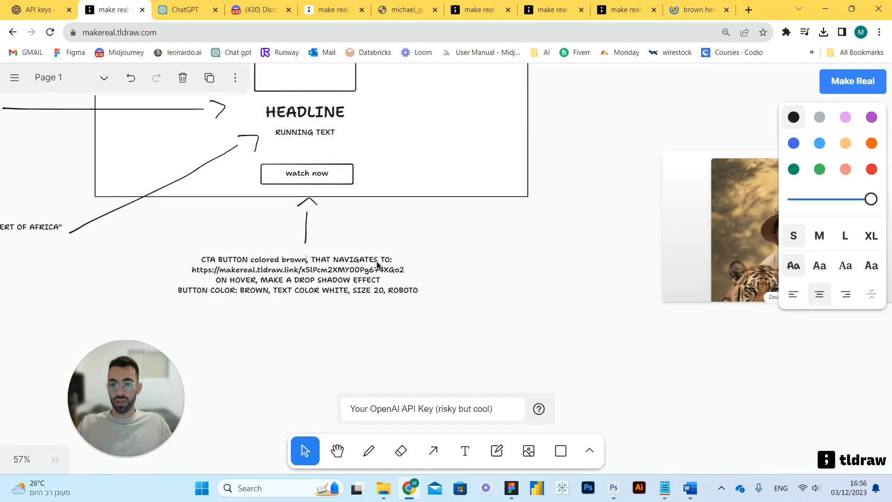
key("BackSpace")
key("BackSpace")
key("BackSpace")
key("BackSpace")
key("BackSpace")
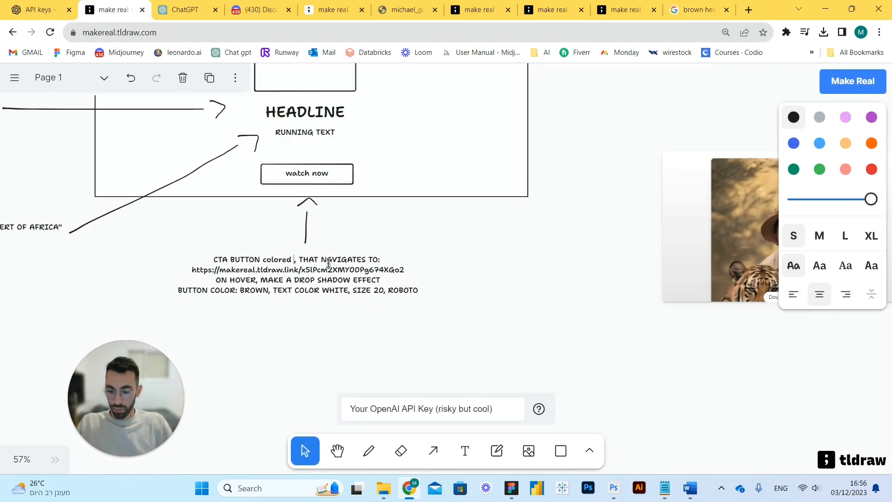
type("#")
key("ctrl+v")
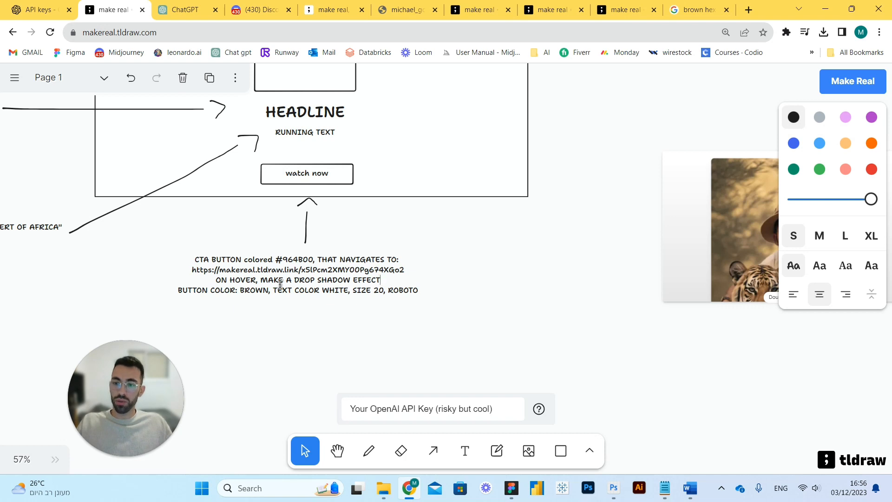
left_click_drag(274, 291, 162, 291)
key("BackSpace")
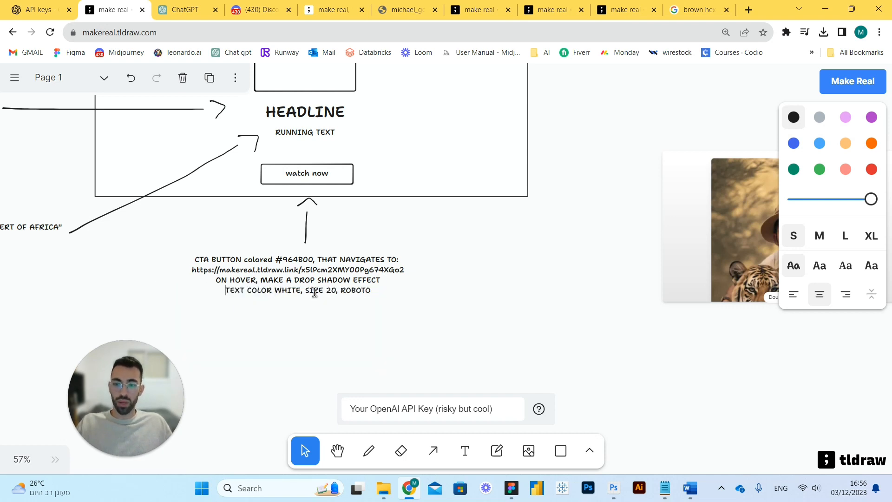
Select the whole annotated wireframe with its notes and generate a new page from it with Make Real.
scroll(385, 278, "up", 2)
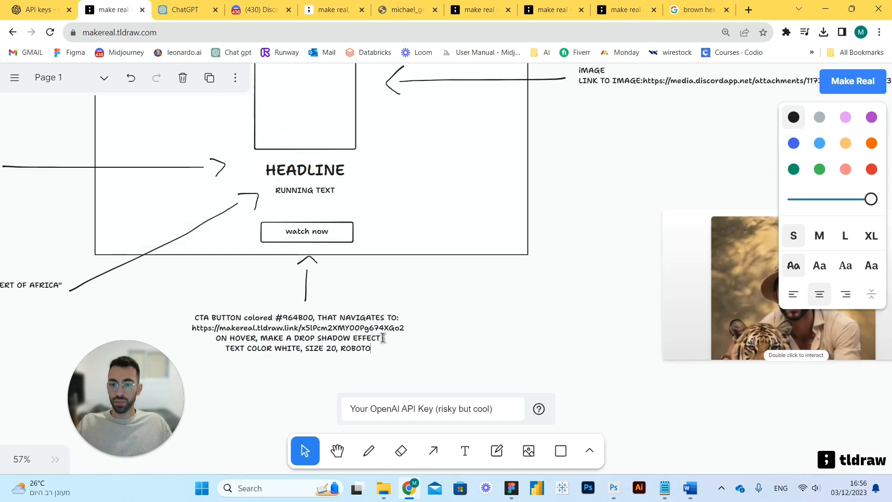
scroll(474, 235, "down", 5)
scroll(424, 240, "down", 2)
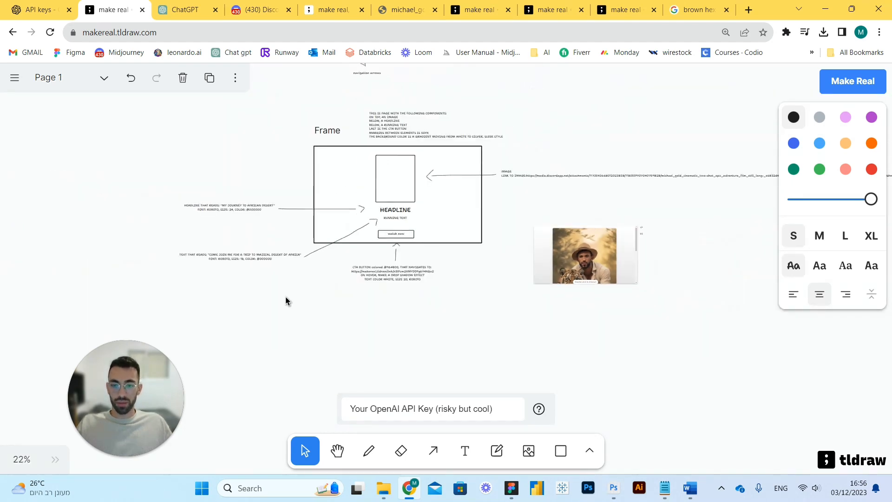
left_click_drag(215, 307, 508, 112)
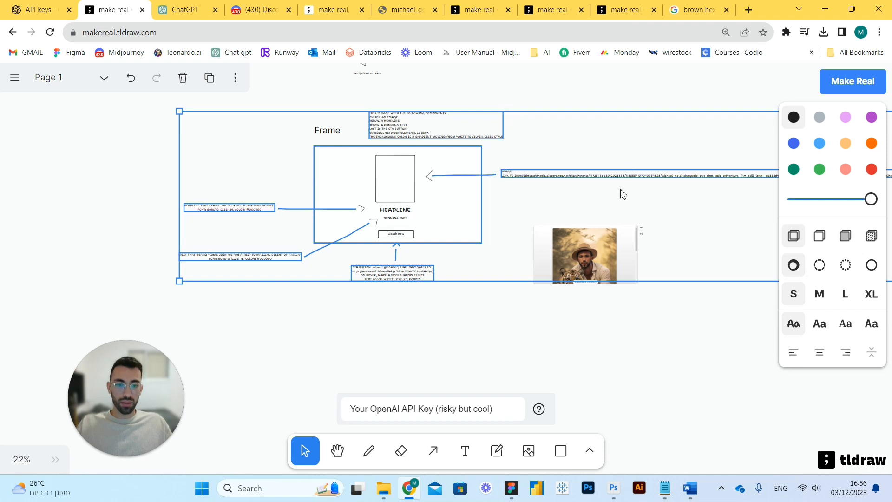
left_click(854, 92)
Move the newly generated page preview directly below the earlier preview and view it up close.
scroll(343, 315, "down", 3)
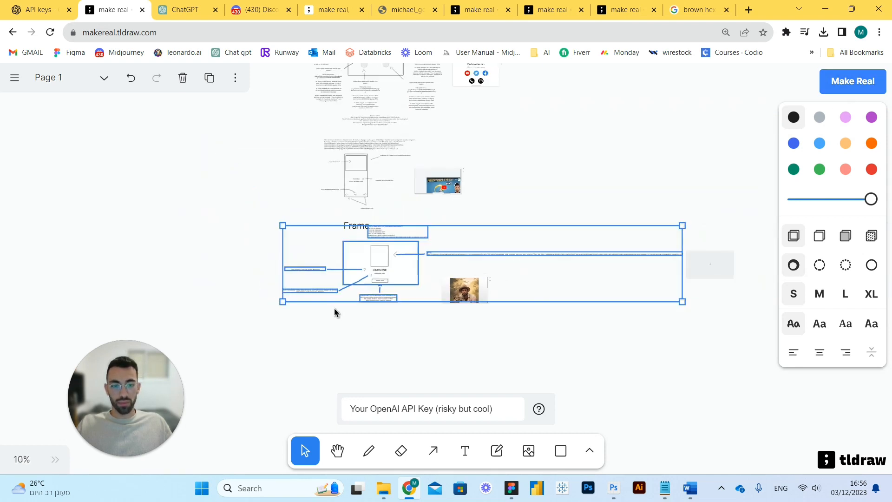
left_click_drag(713, 267, 473, 315)
scroll(372, 310, "up", 3)
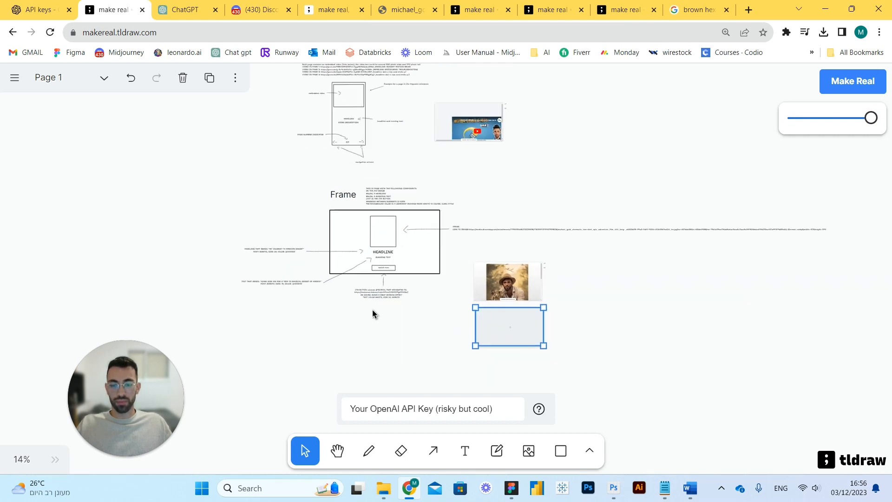
scroll(372, 310, "up", 1)
scroll(390, 316, "down", 2)
scroll(679, 215, "up", 3)
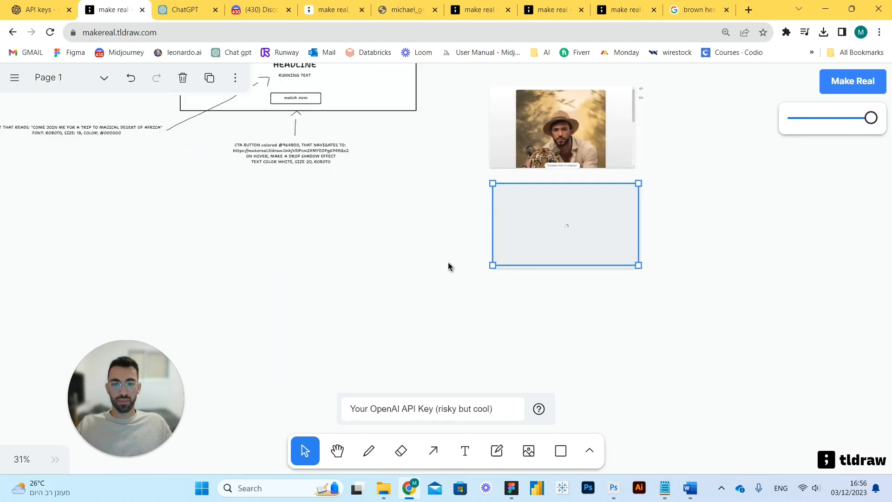
scroll(448, 262, "up", 2)
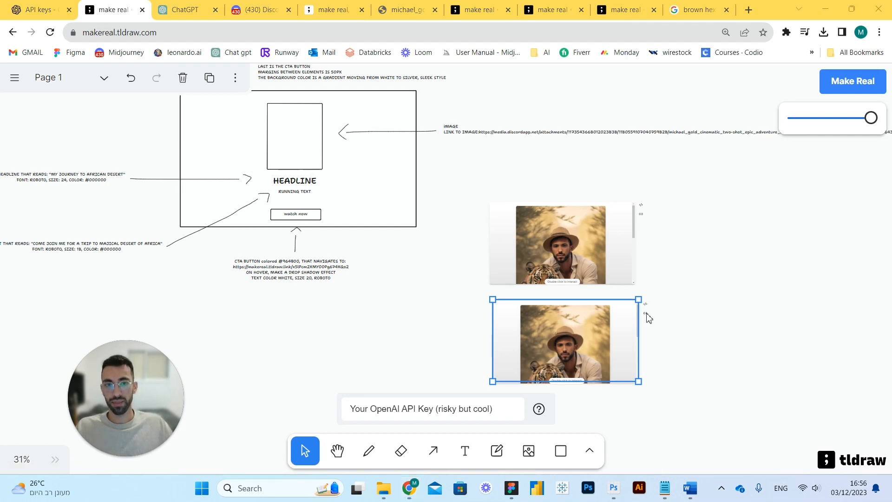
scroll(652, 303, "up", 5)
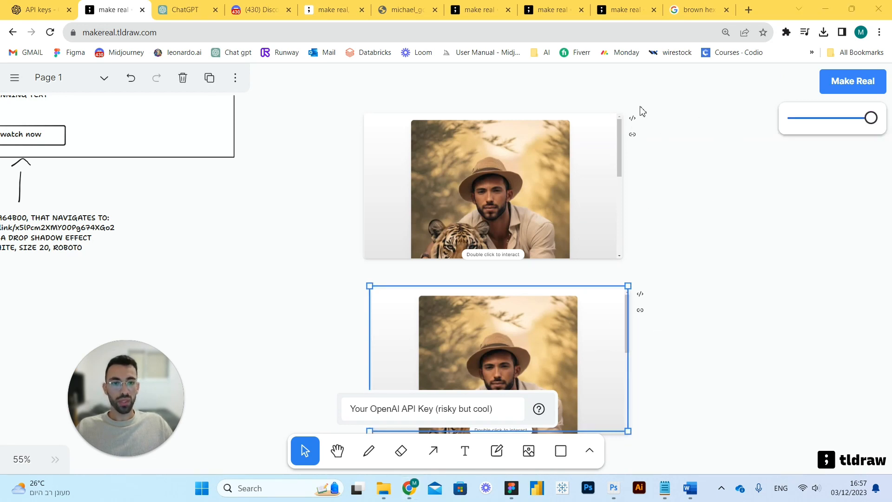
Copy the new preview's link, load it in the last make real browser tab, and set the page zoom to 80%.
left_click(641, 310)
left_click(623, 9)
left_click(618, 31)
key("ctrl+v")
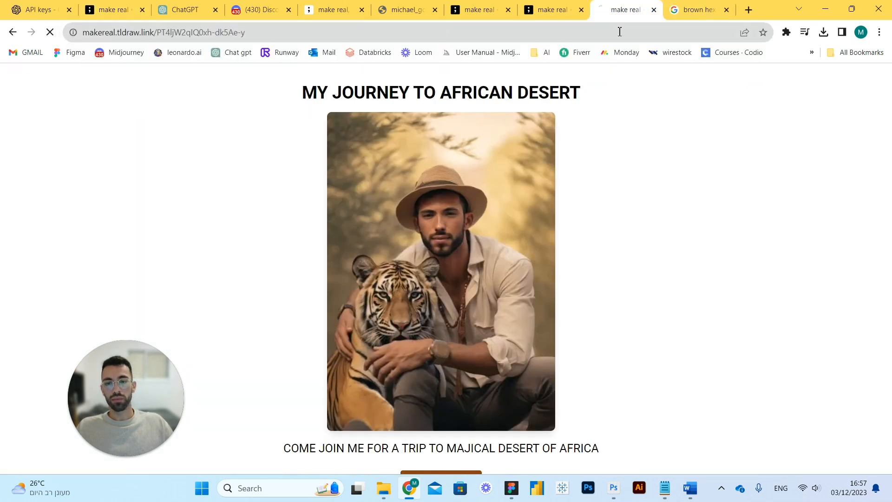
key("Return")
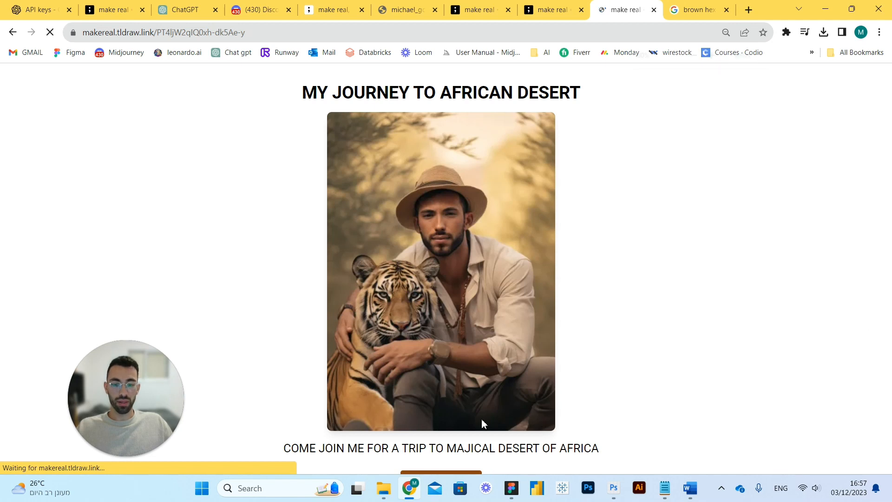
key("ctrl+minus")
key("ctrl+minus")
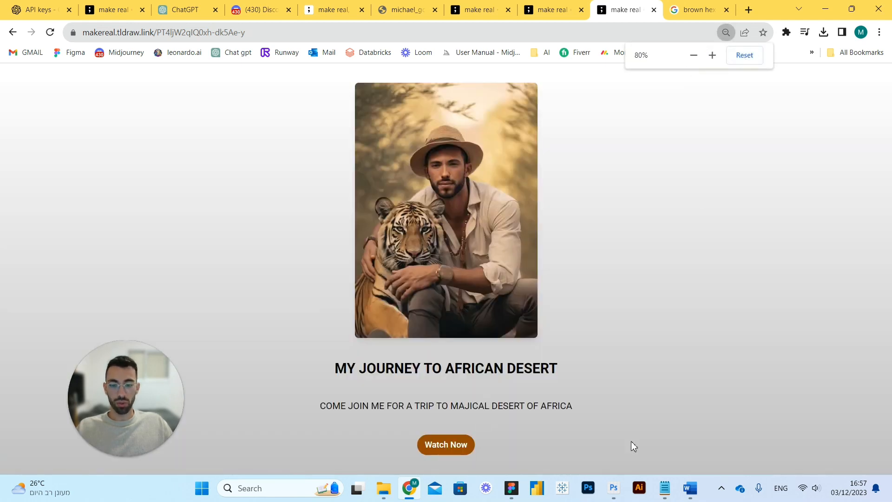
Follow the generated page's Watch Now button to test its link, and return to the make real canvas tab.
left_click(453, 450)
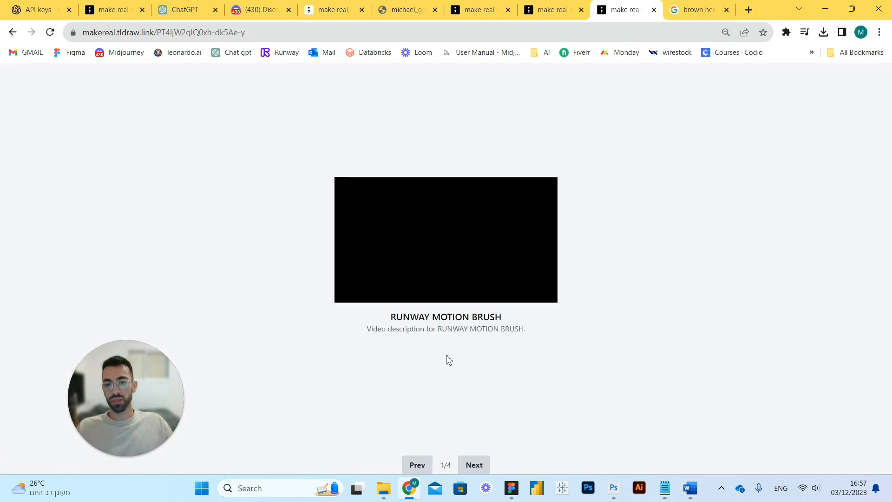
left_click(364, 5)
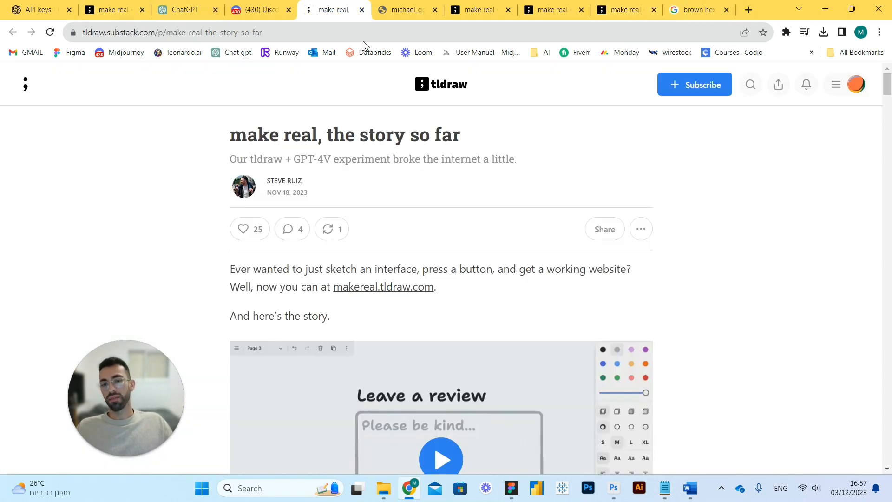
left_click(121, 4)
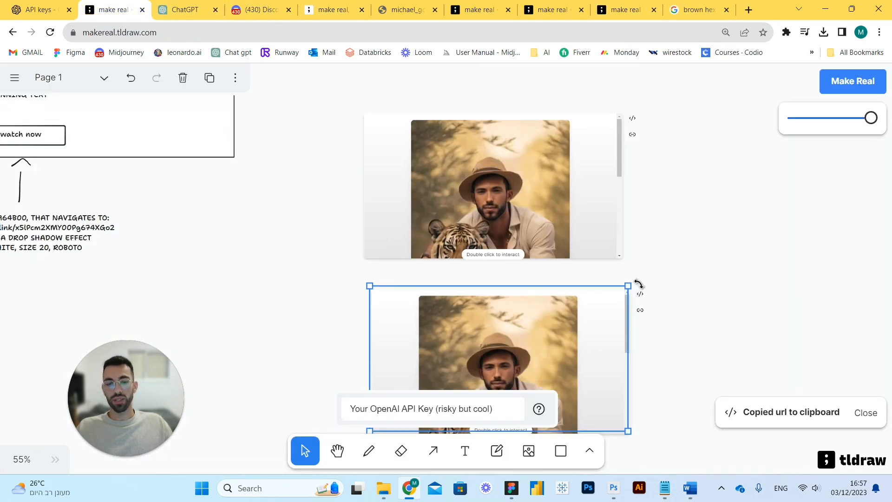
Deselect the preview and review the social icons, flippable book and African desert wireframes beside their generated previews on the canvas.
scroll(679, 284, "down", 2)
scroll(679, 288, "down", 2)
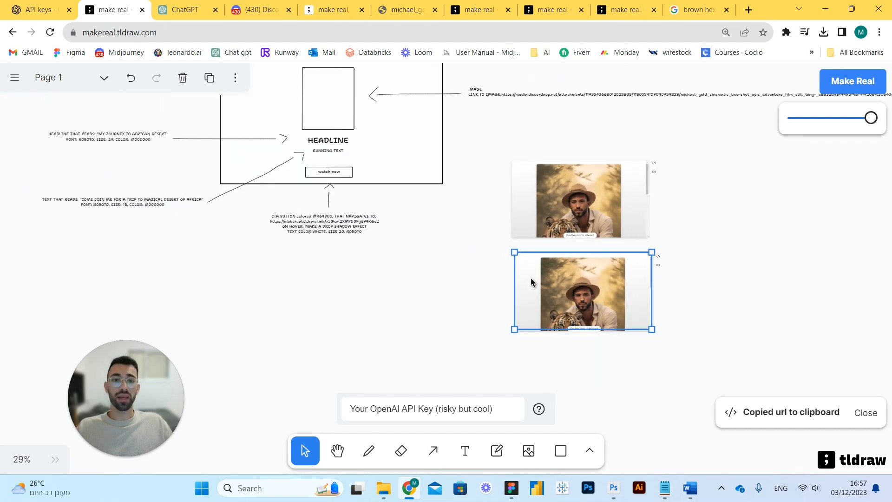
scroll(347, 290, "up", 3)
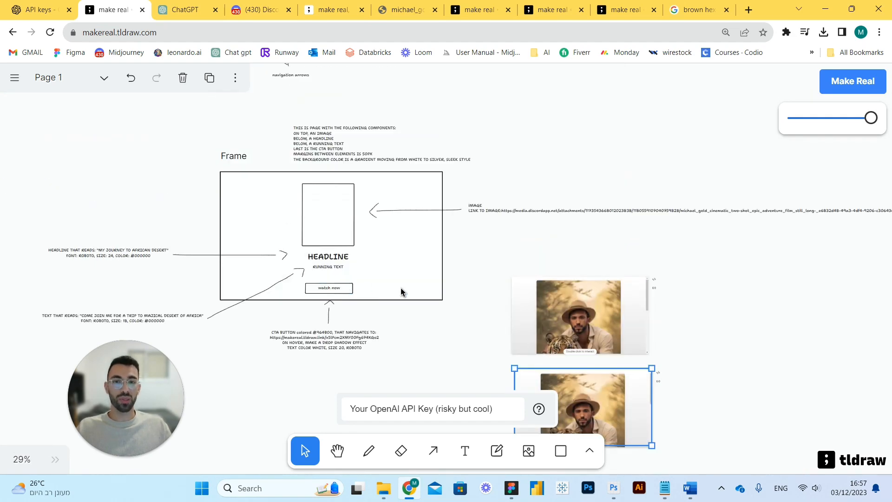
left_click(415, 341)
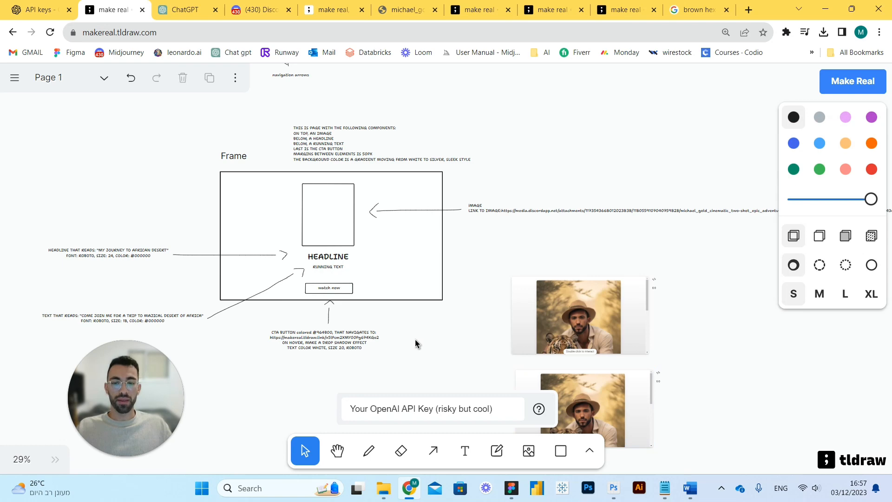
scroll(415, 344, "up", 15)
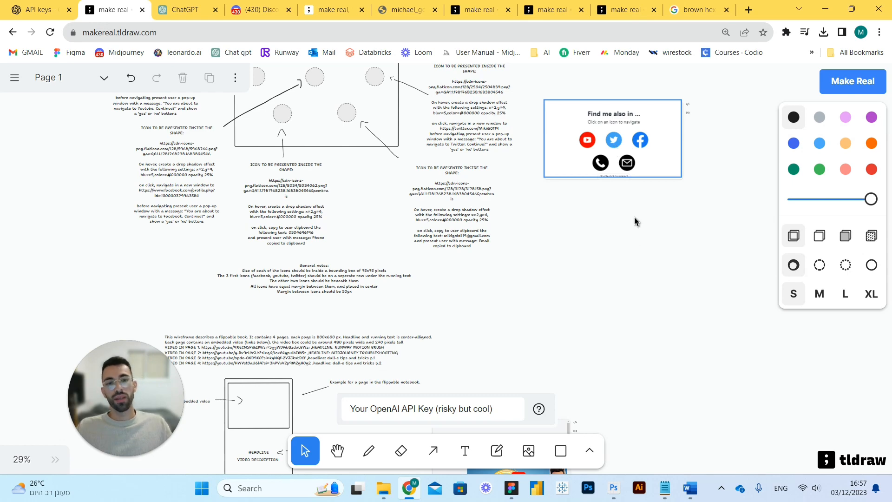
scroll(605, 141, "down", 4)
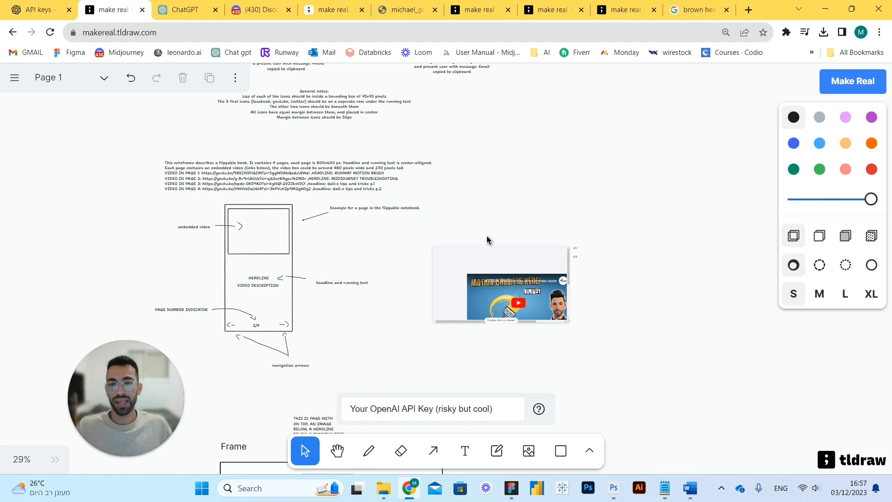
scroll(486, 235, "down", 5)
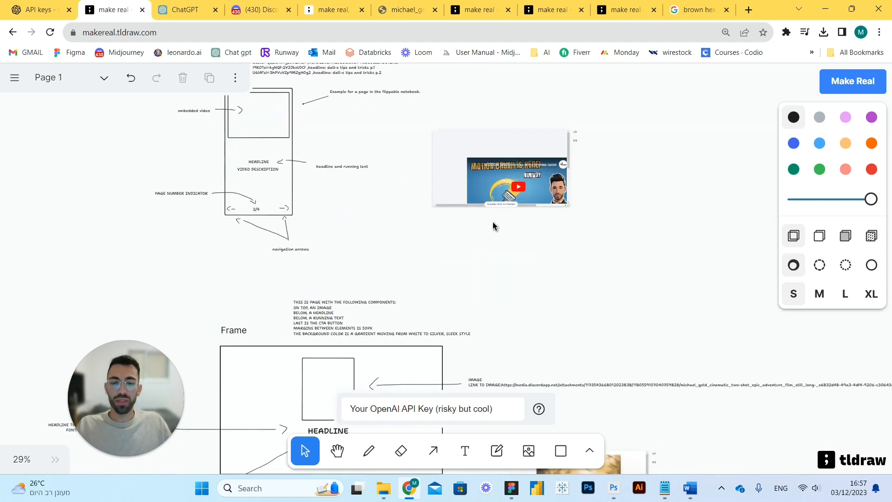
scroll(492, 205, "down", 3)
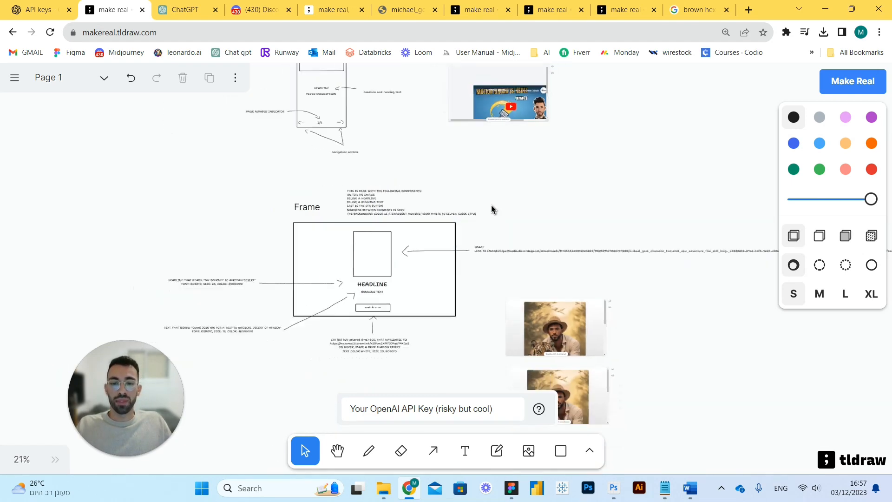